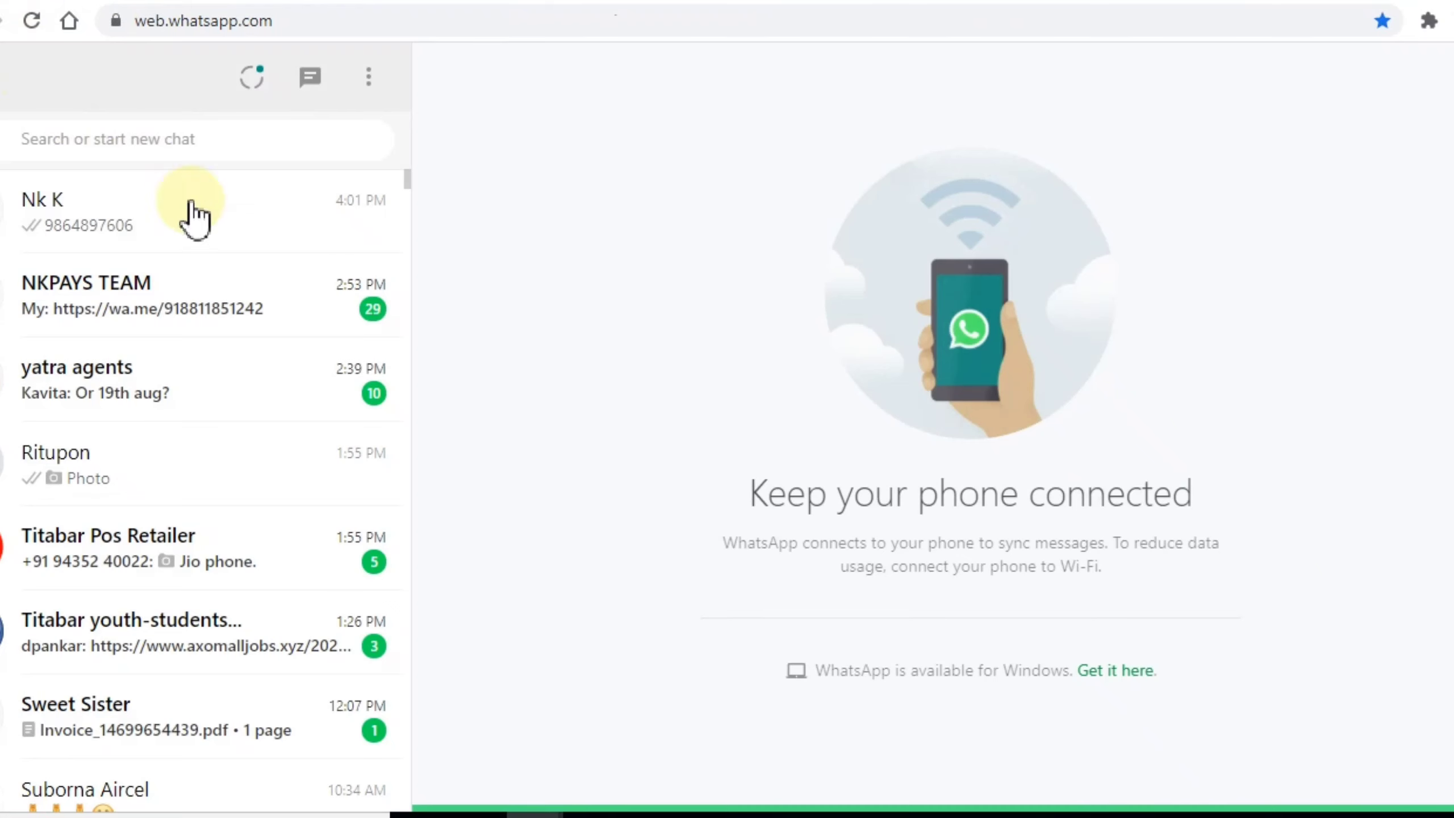
# Save the student's photo from the Nkpays Office 2 chat into a new folder under Desktop > online.
pyautogui.click(234, 299)
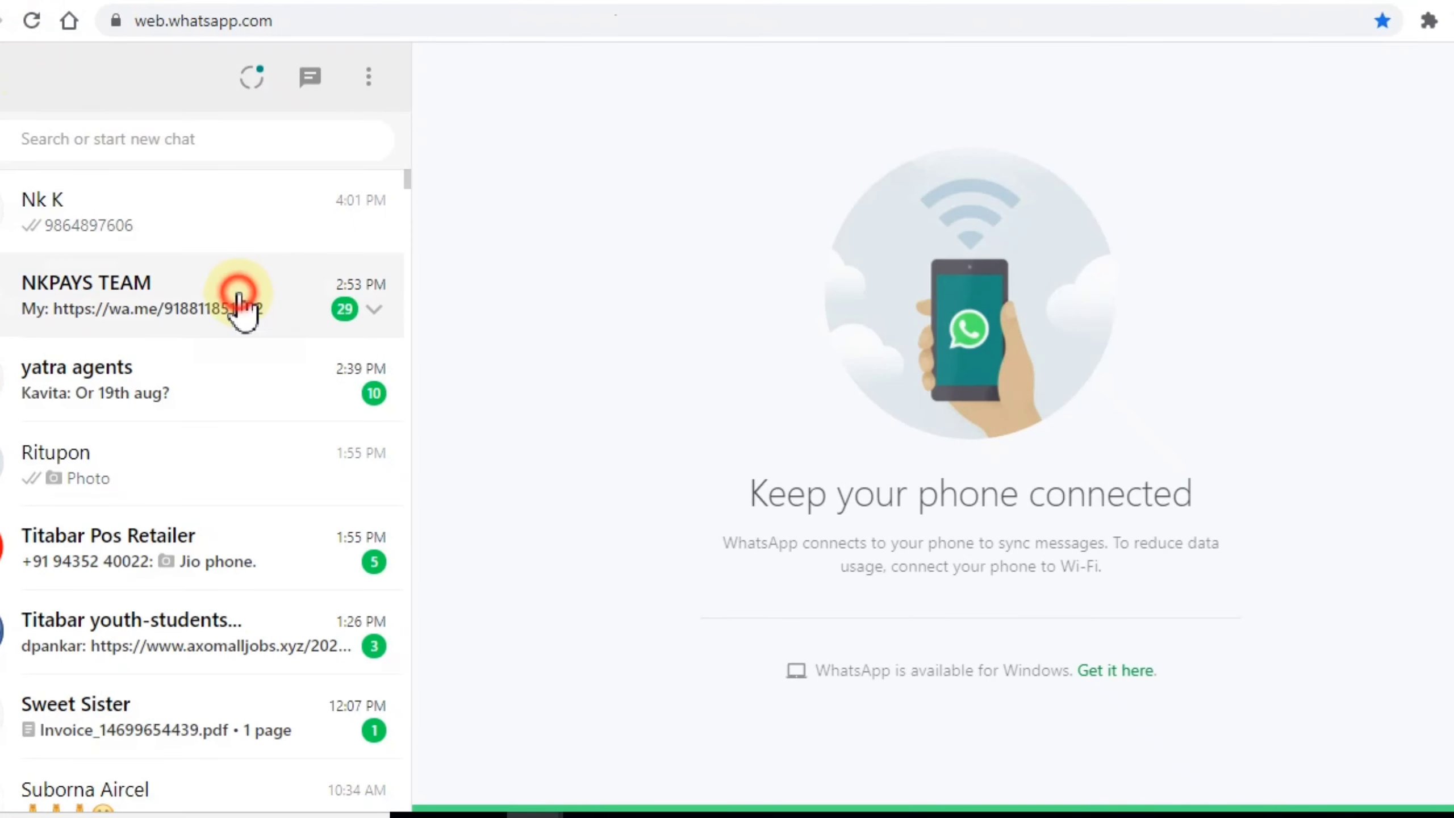
pyautogui.click(211, 373)
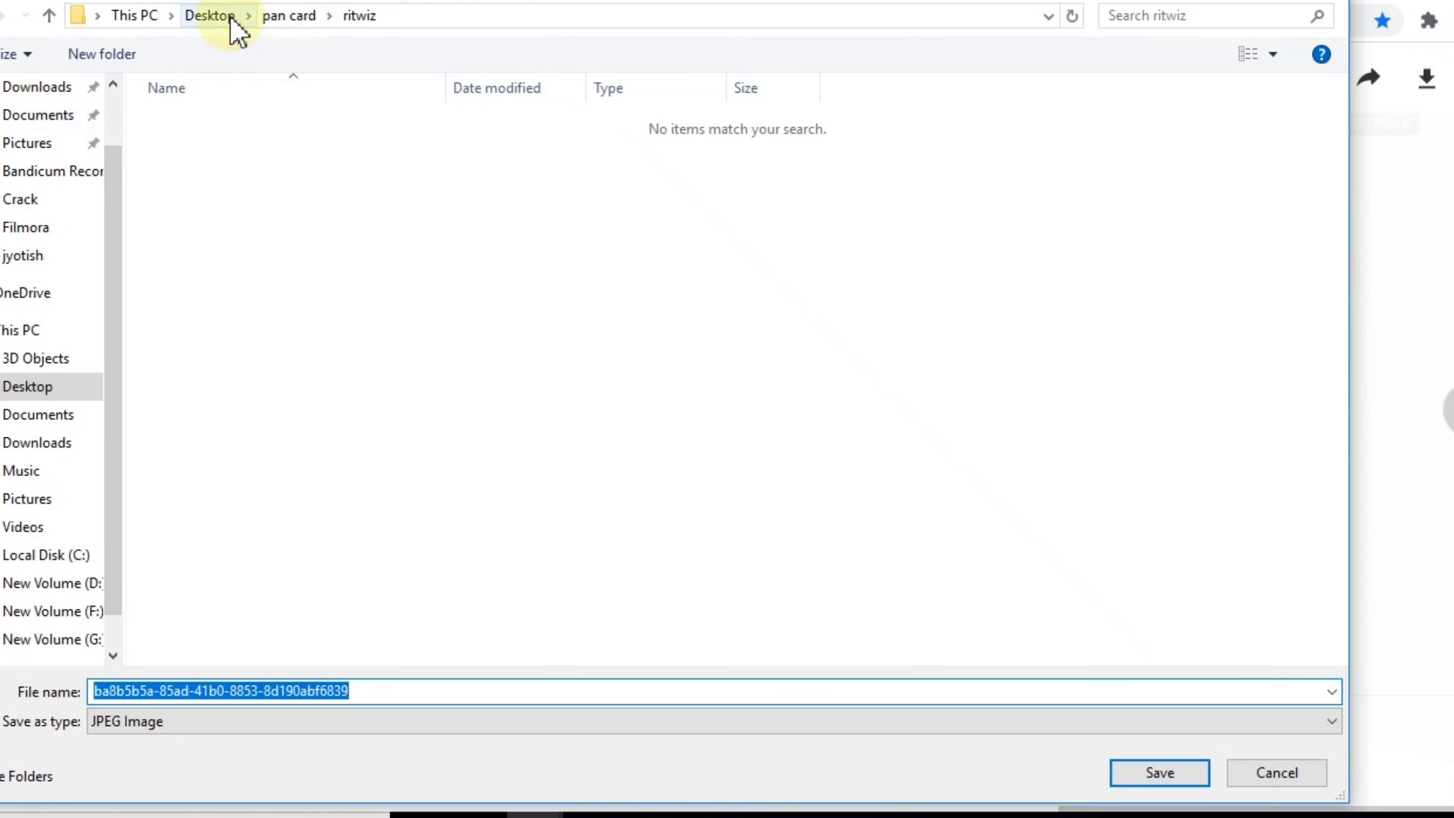
pyautogui.click(287, 18)
pyautogui.click(228, 19)
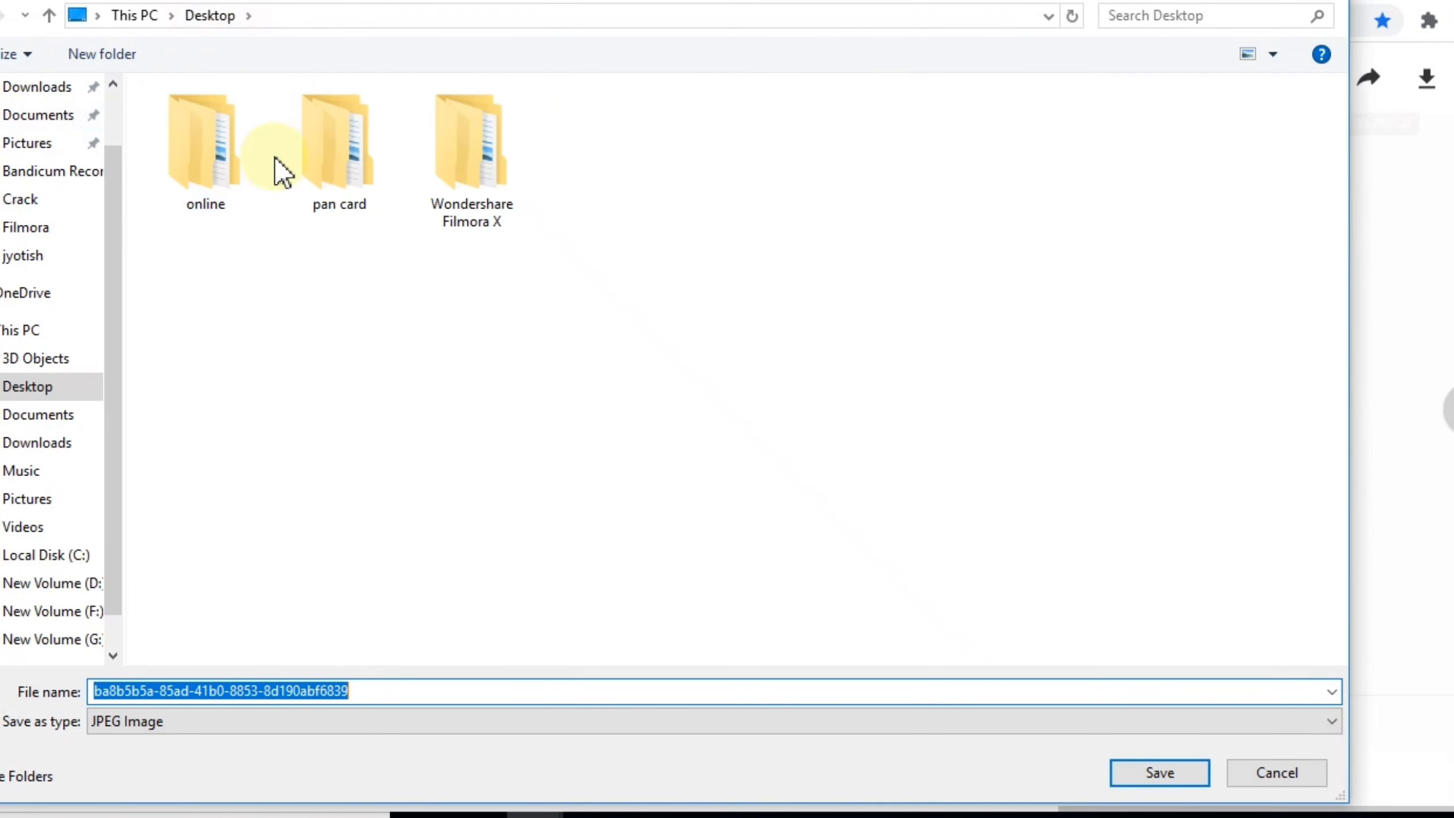
pyautogui.doubleClick(220, 167)
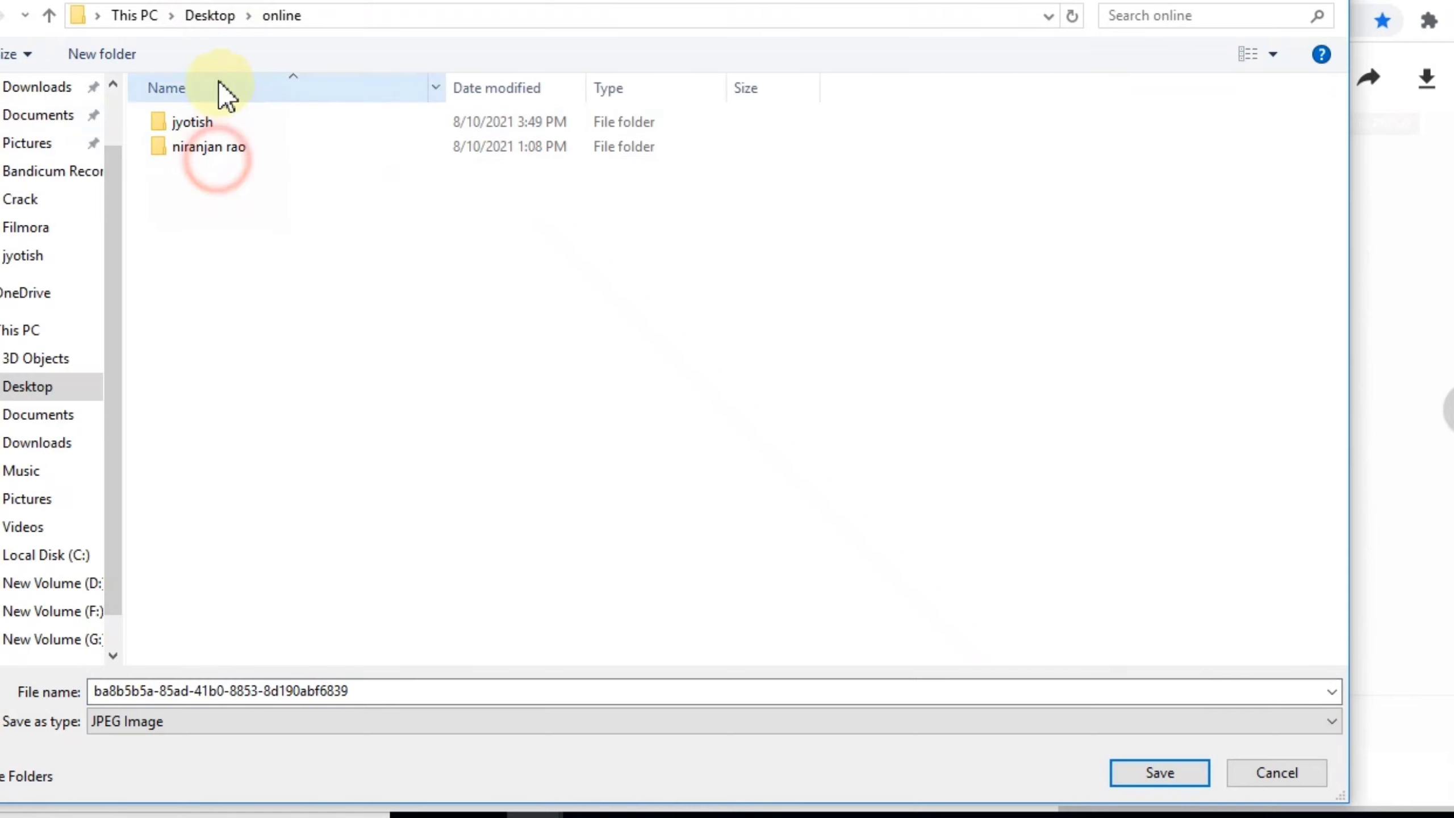
pyautogui.click(132, 62)
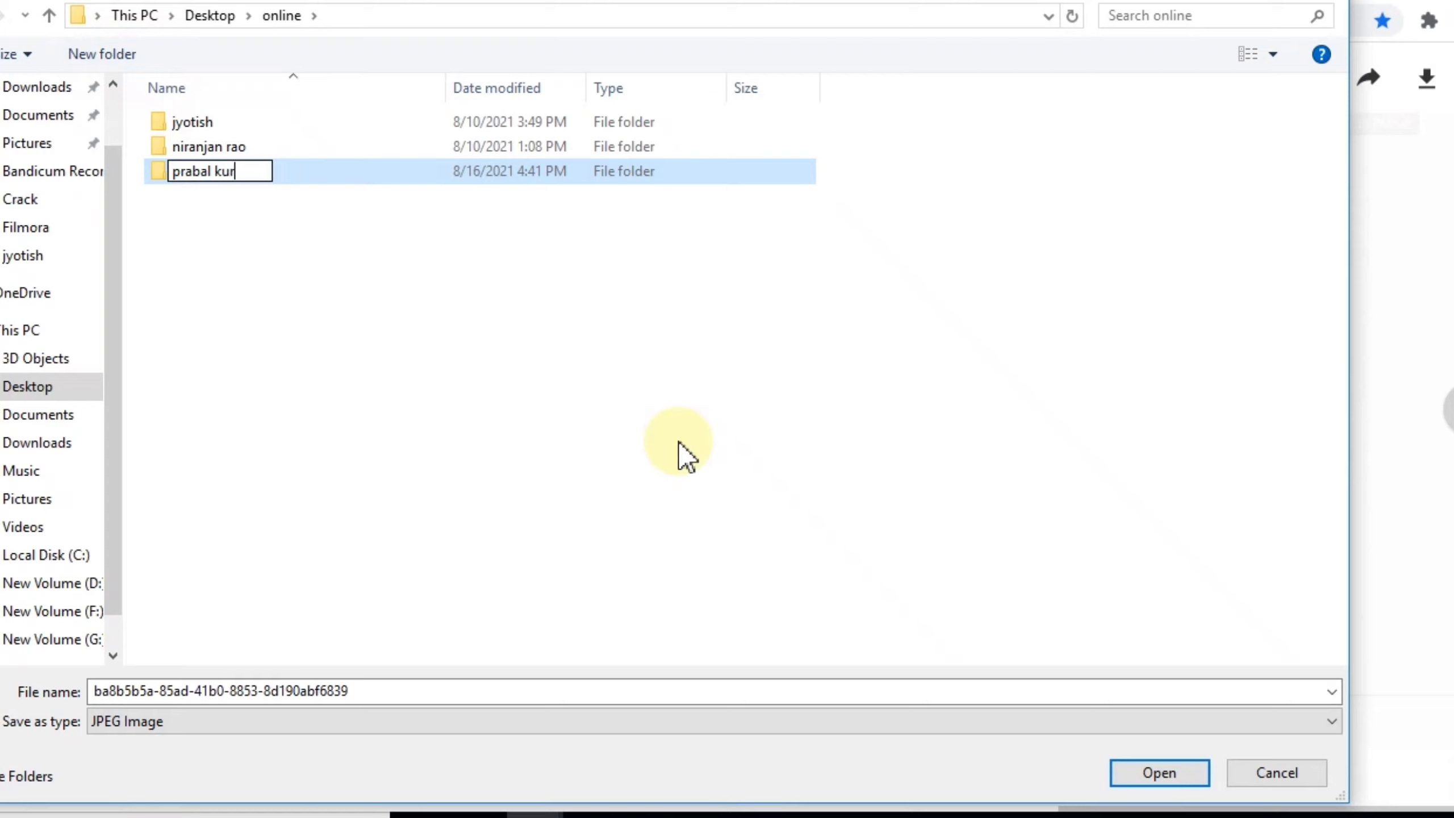
pyautogui.press('Return')
pyautogui.press('Return')
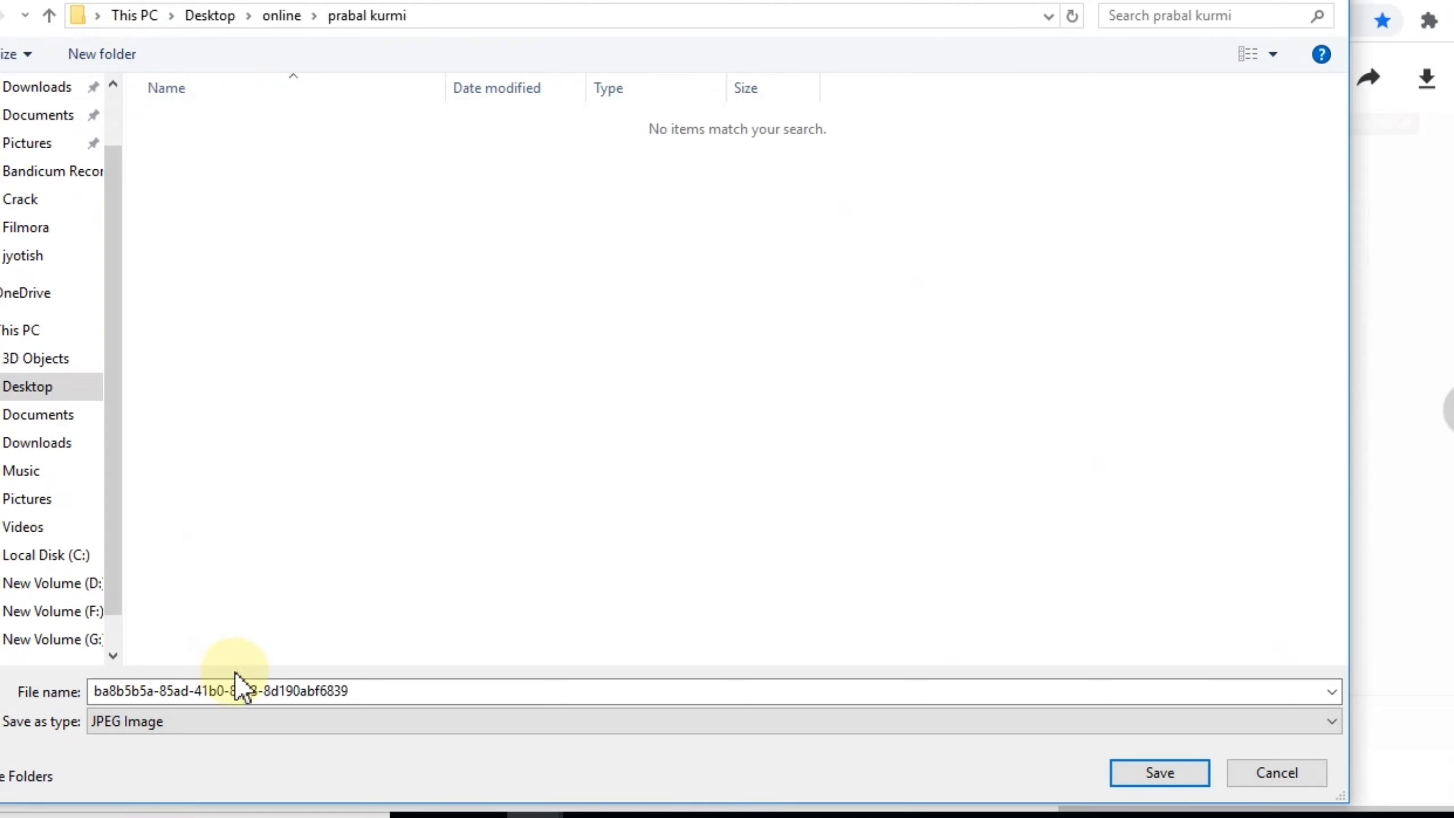
pyautogui.click(238, 693)
pyautogui.write('photo praba')
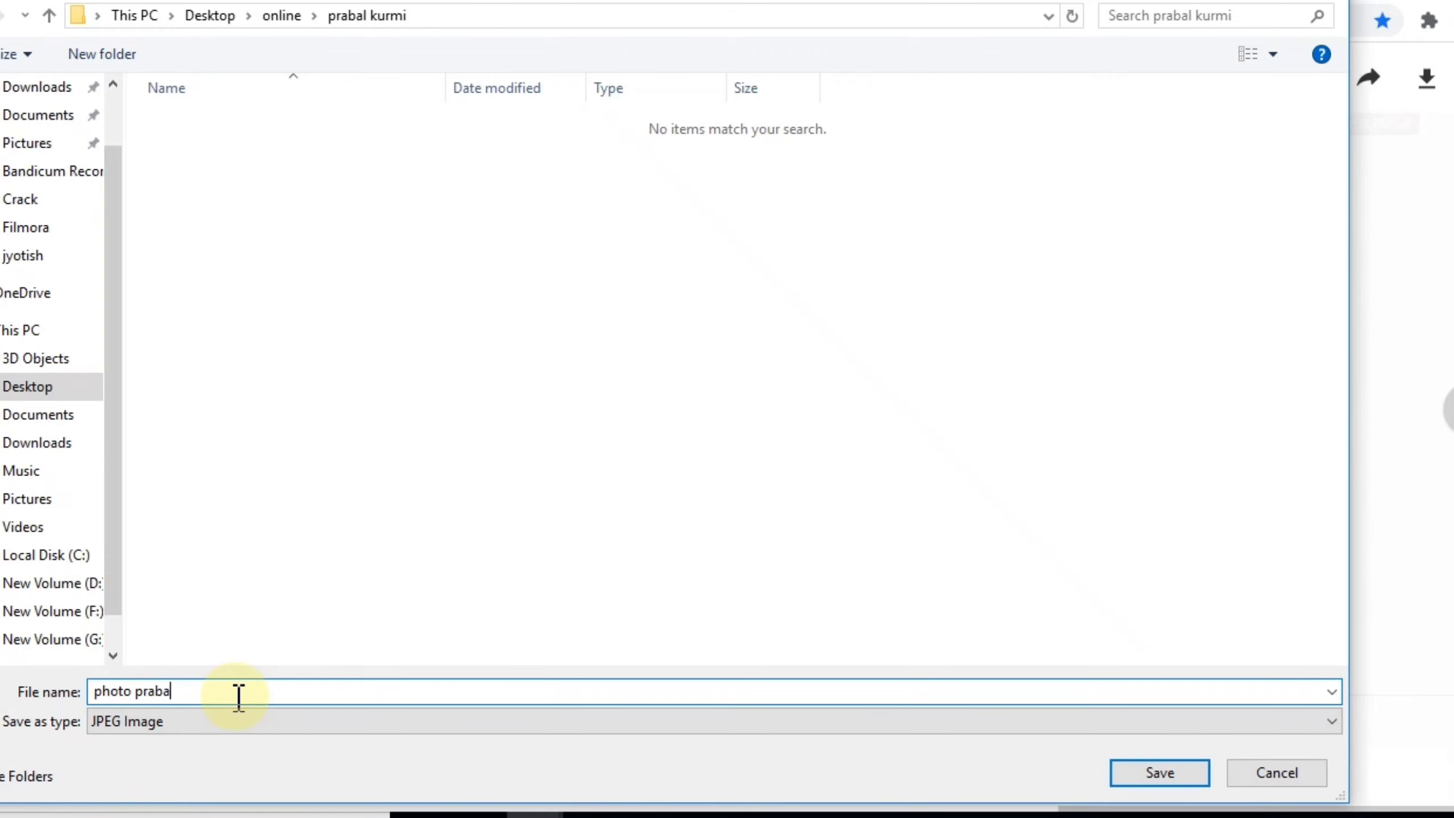
pyautogui.write('l')
pyautogui.press('Return')
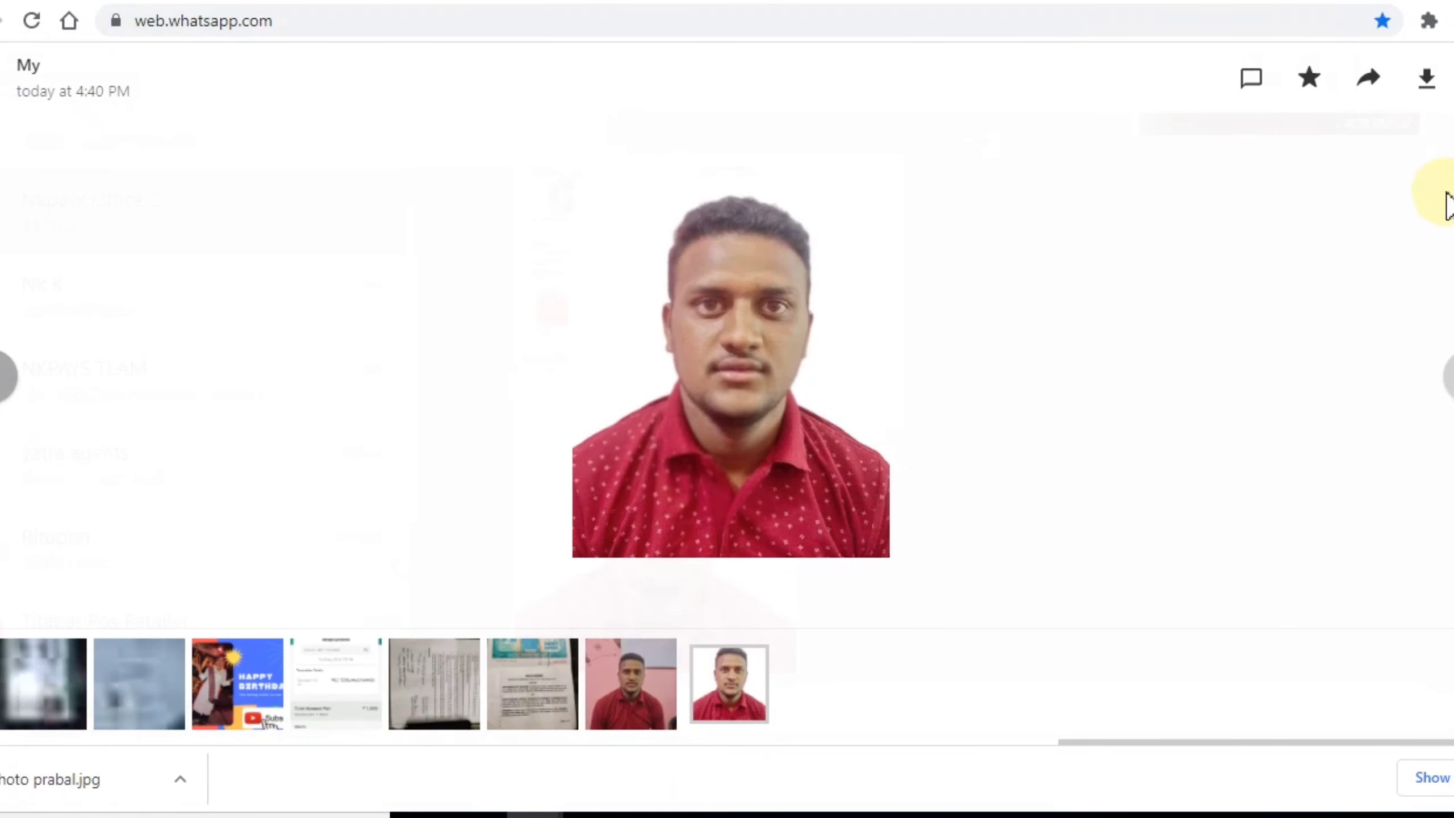
# Save the HSLC result PDF into the same new folder under a new name.
pyautogui.press('Escape')
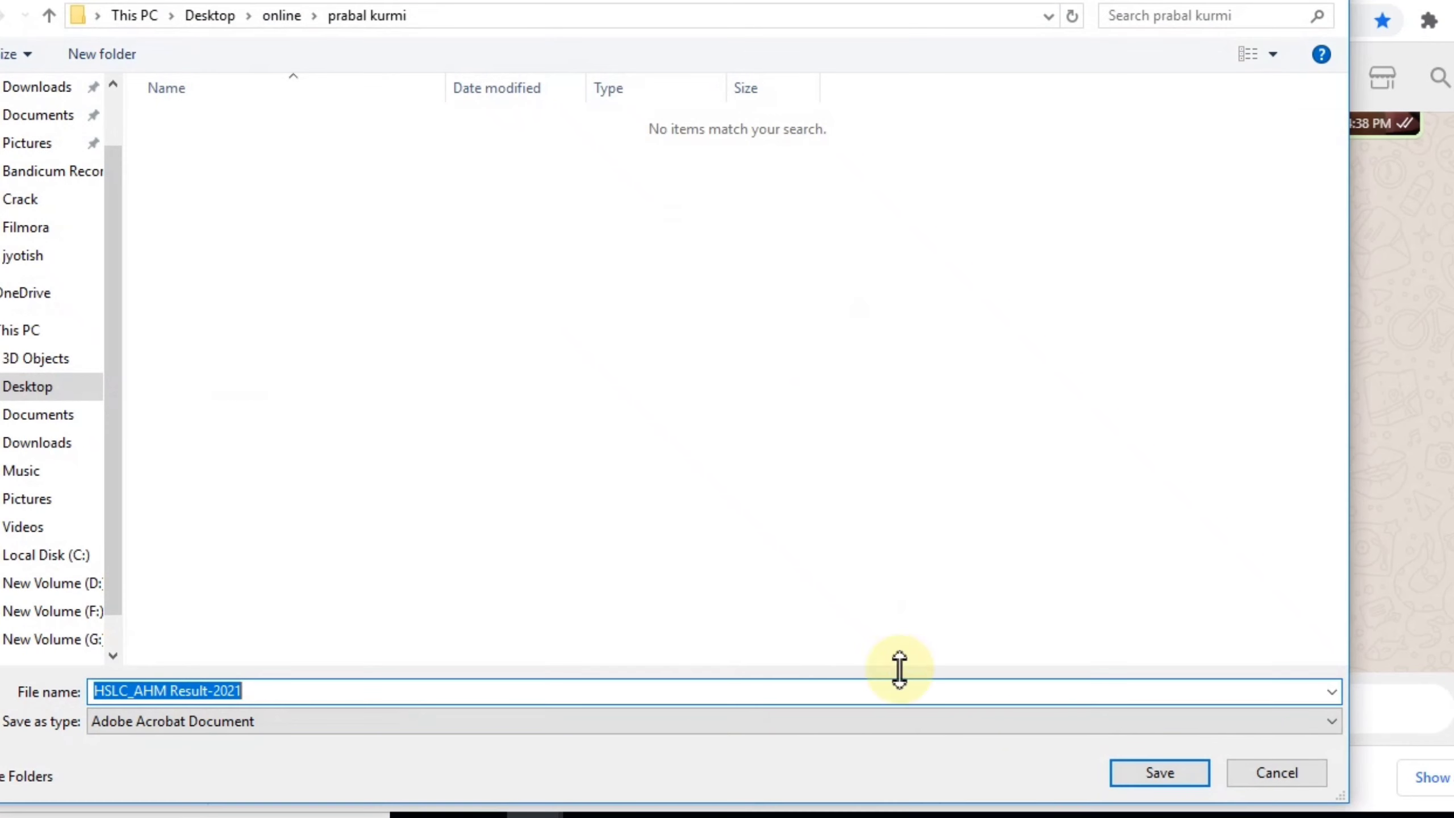
pyautogui.write('prabal marksheet')
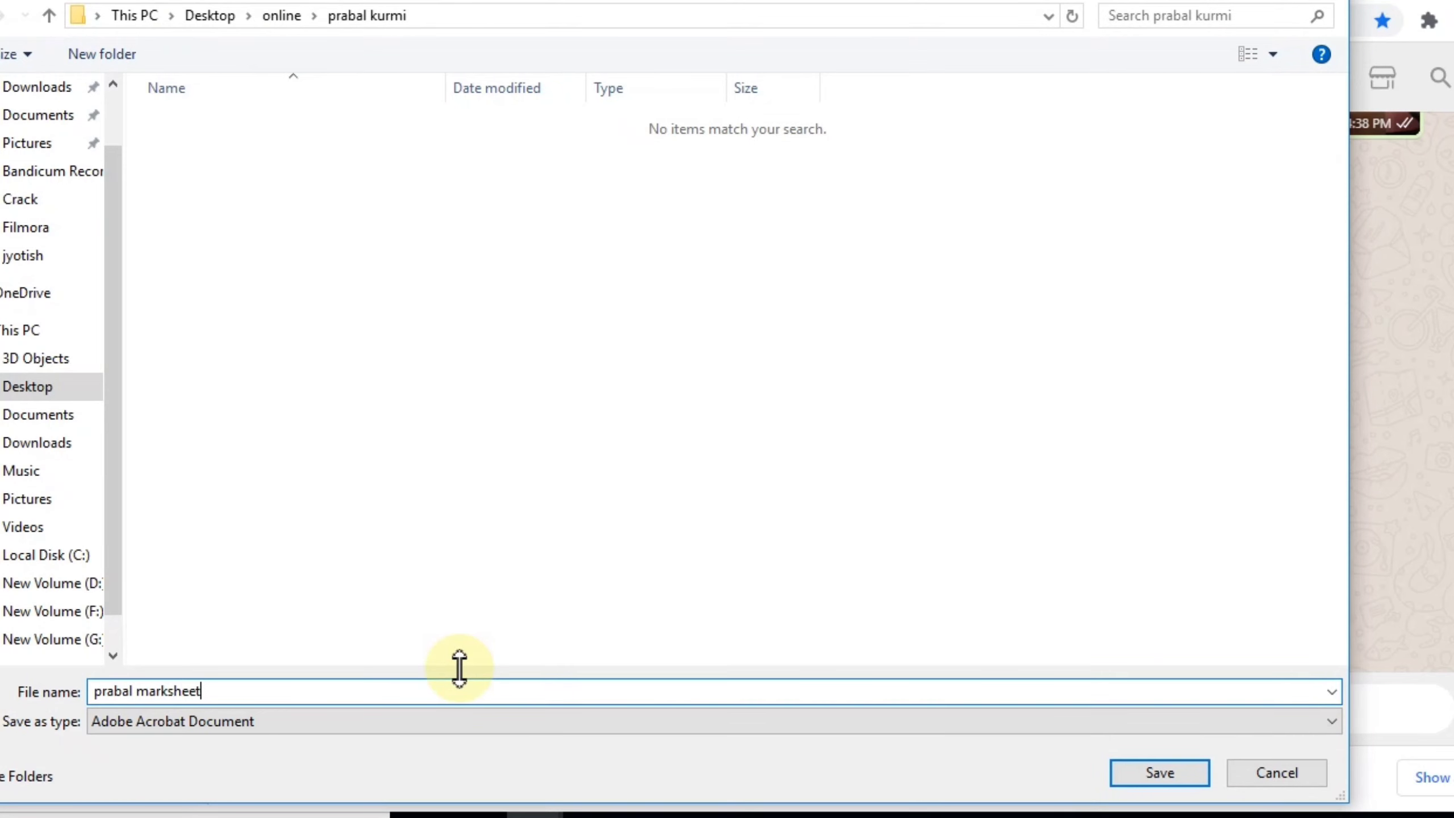
pyautogui.press('Return')
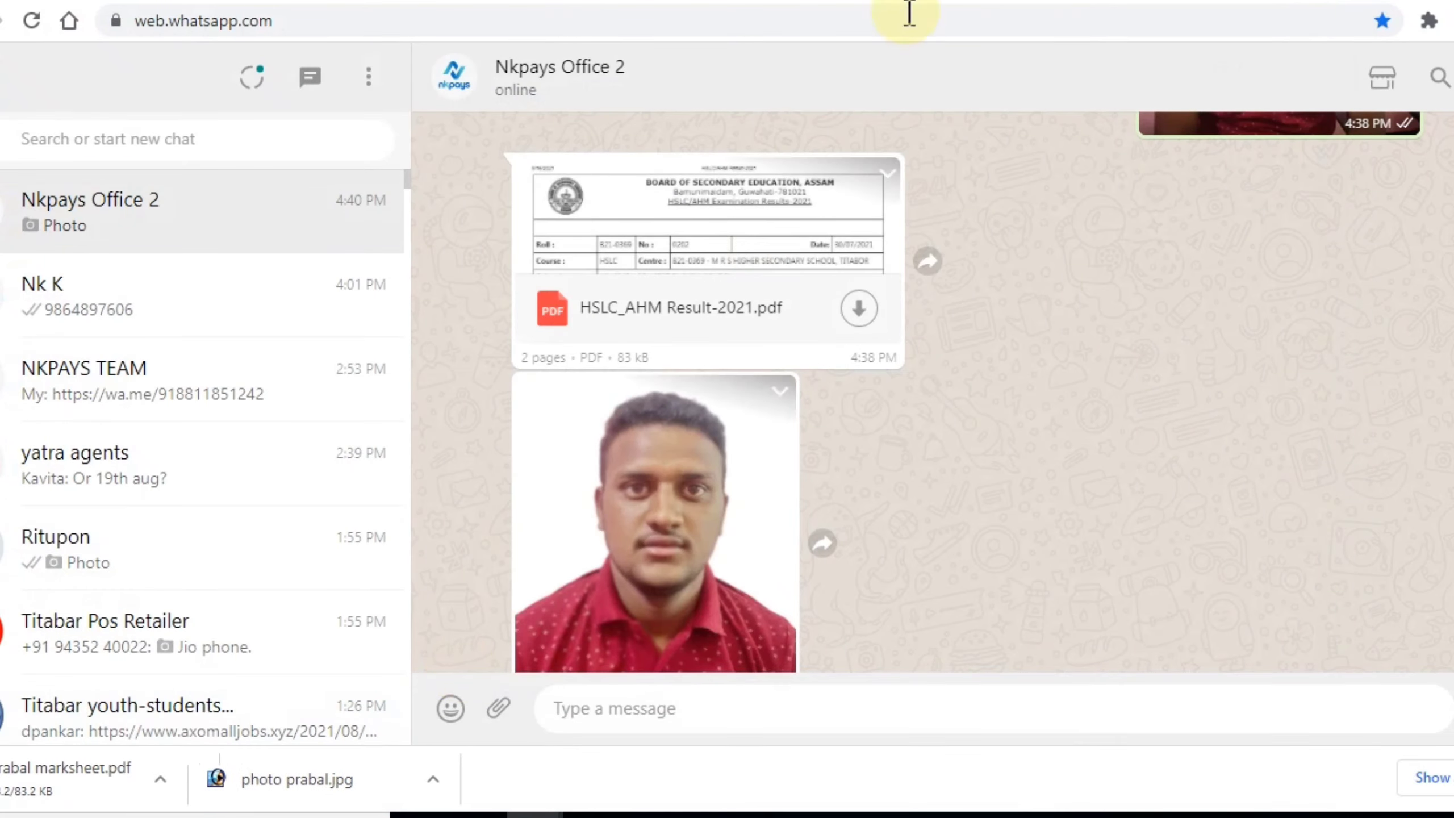
# Attach the student's passport photo from Desktop > online > the student's folder.
pyautogui.click(912, 8)
pyautogui.scroll(5, 617, 432)
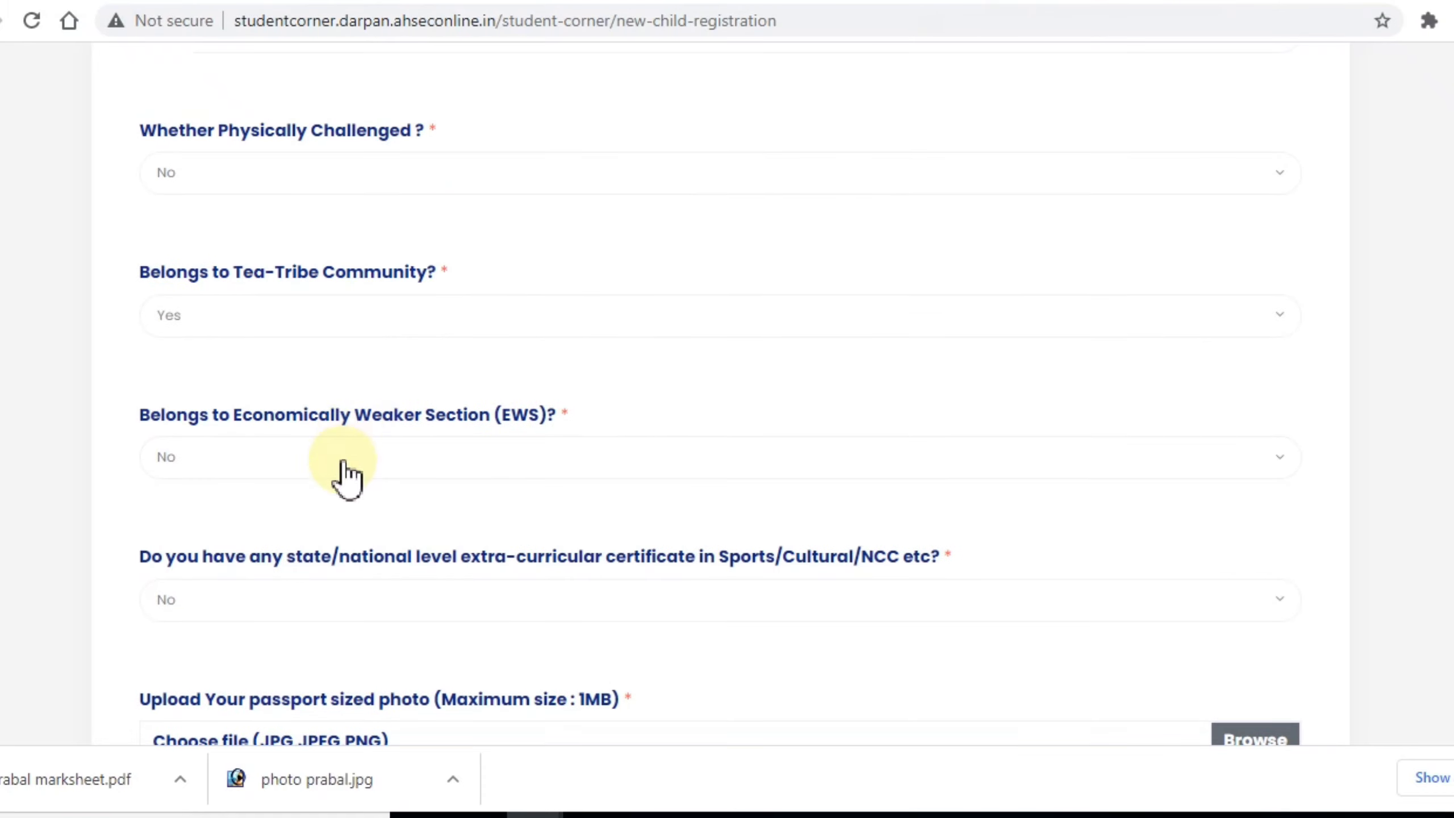
pyautogui.scroll(-7, 309, 476)
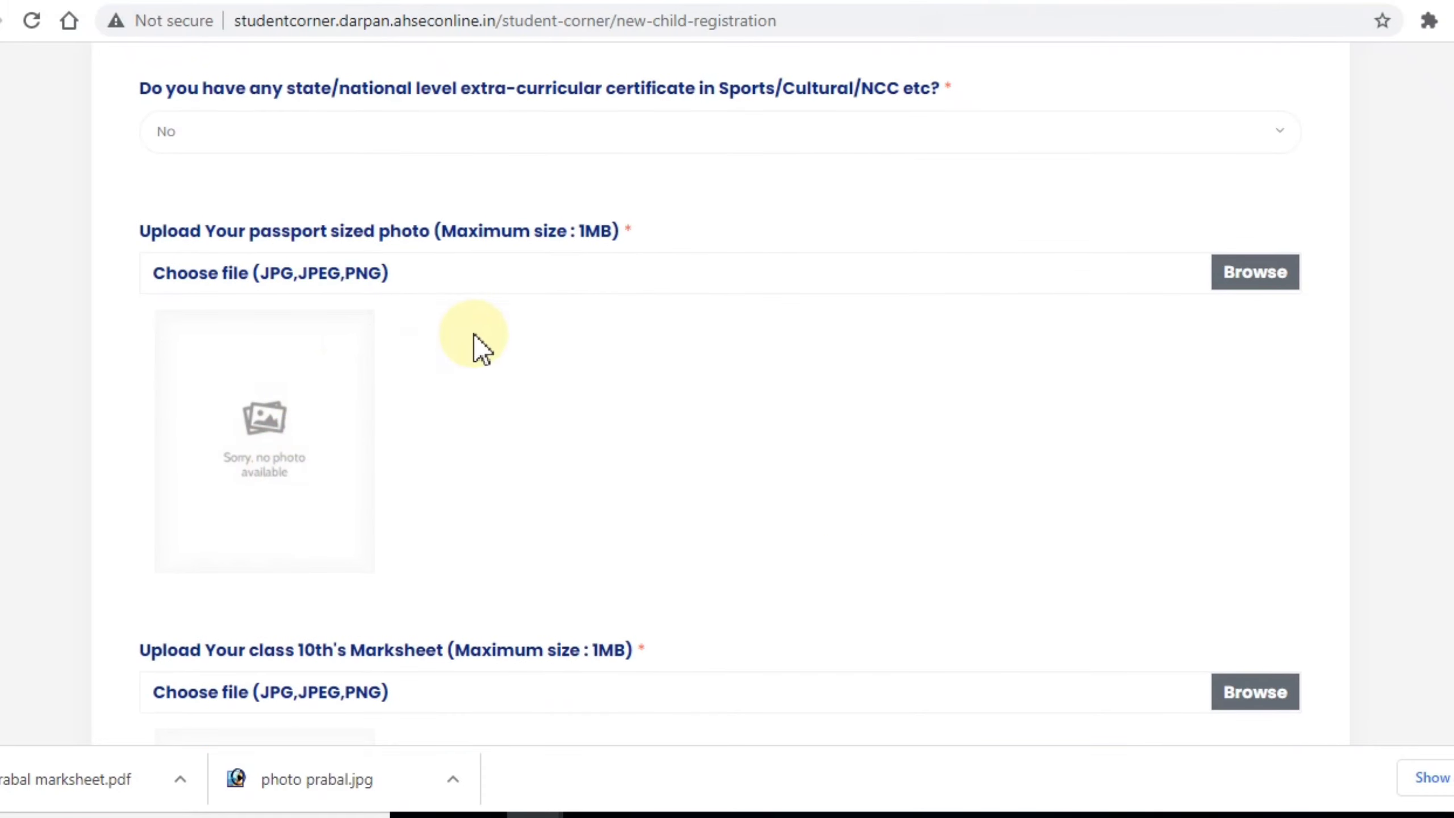
pyautogui.click(1231, 274)
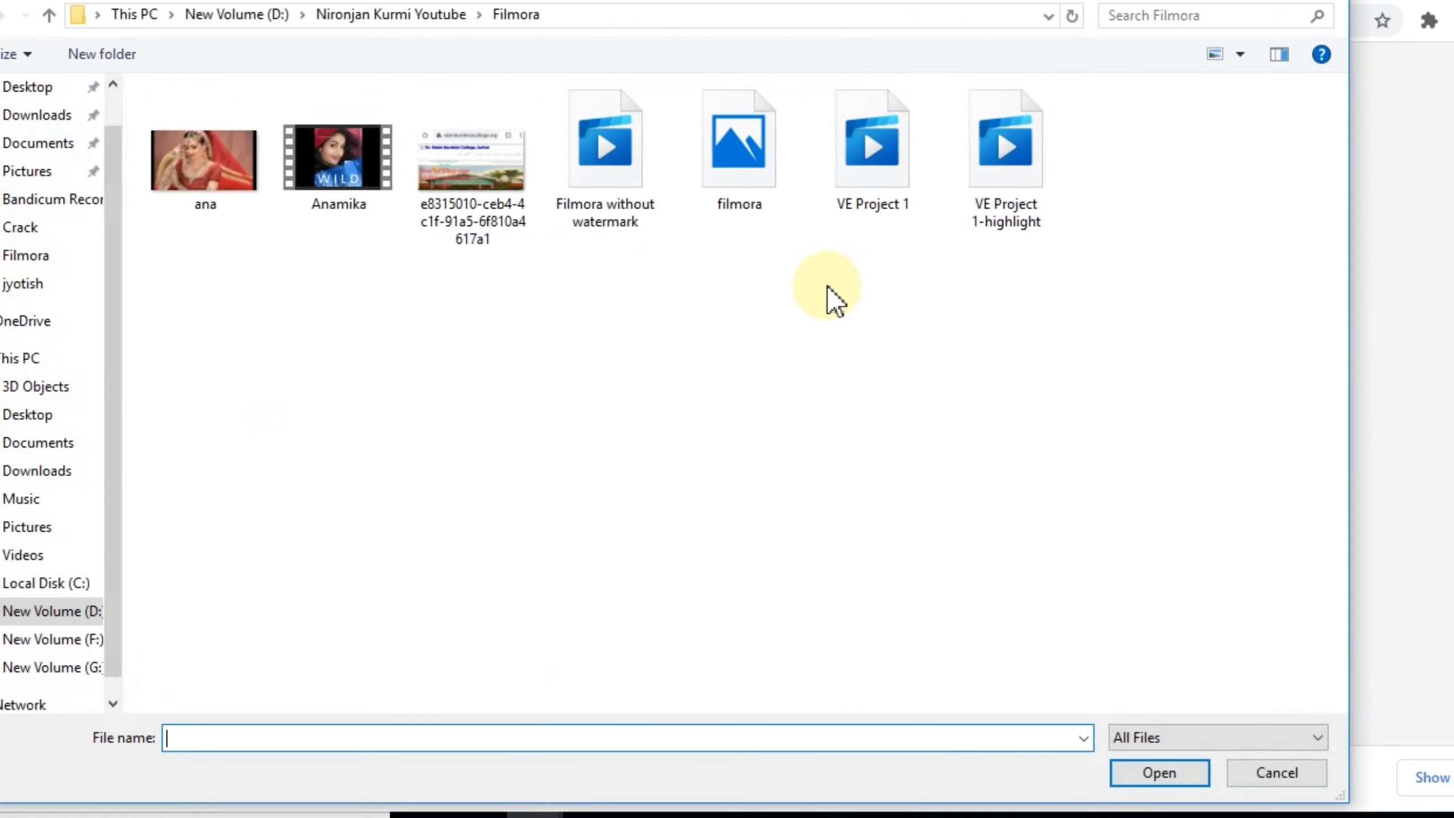
pyautogui.click(27, 86)
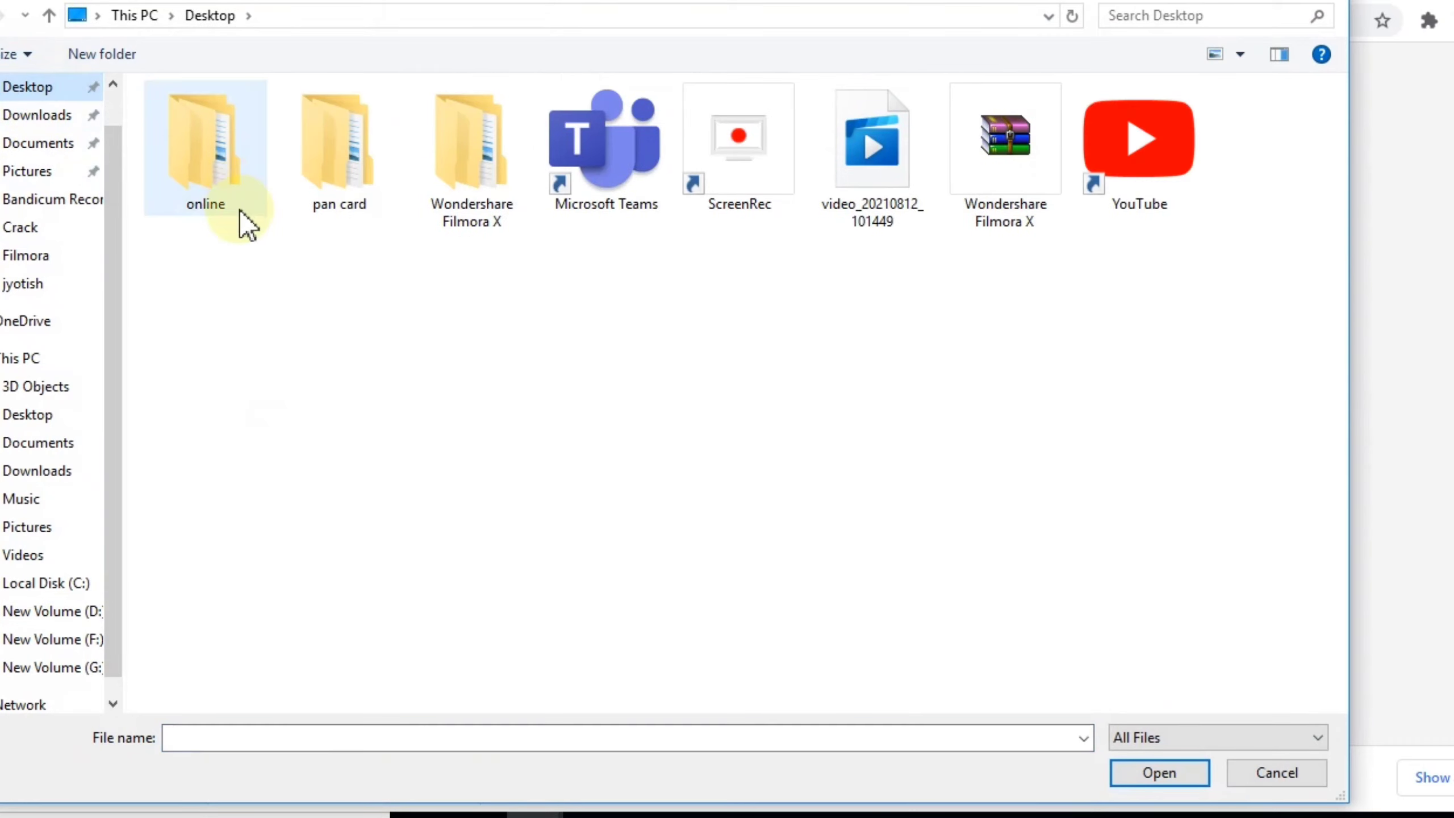
pyautogui.click(251, 146)
pyautogui.doubleClick(252, 146)
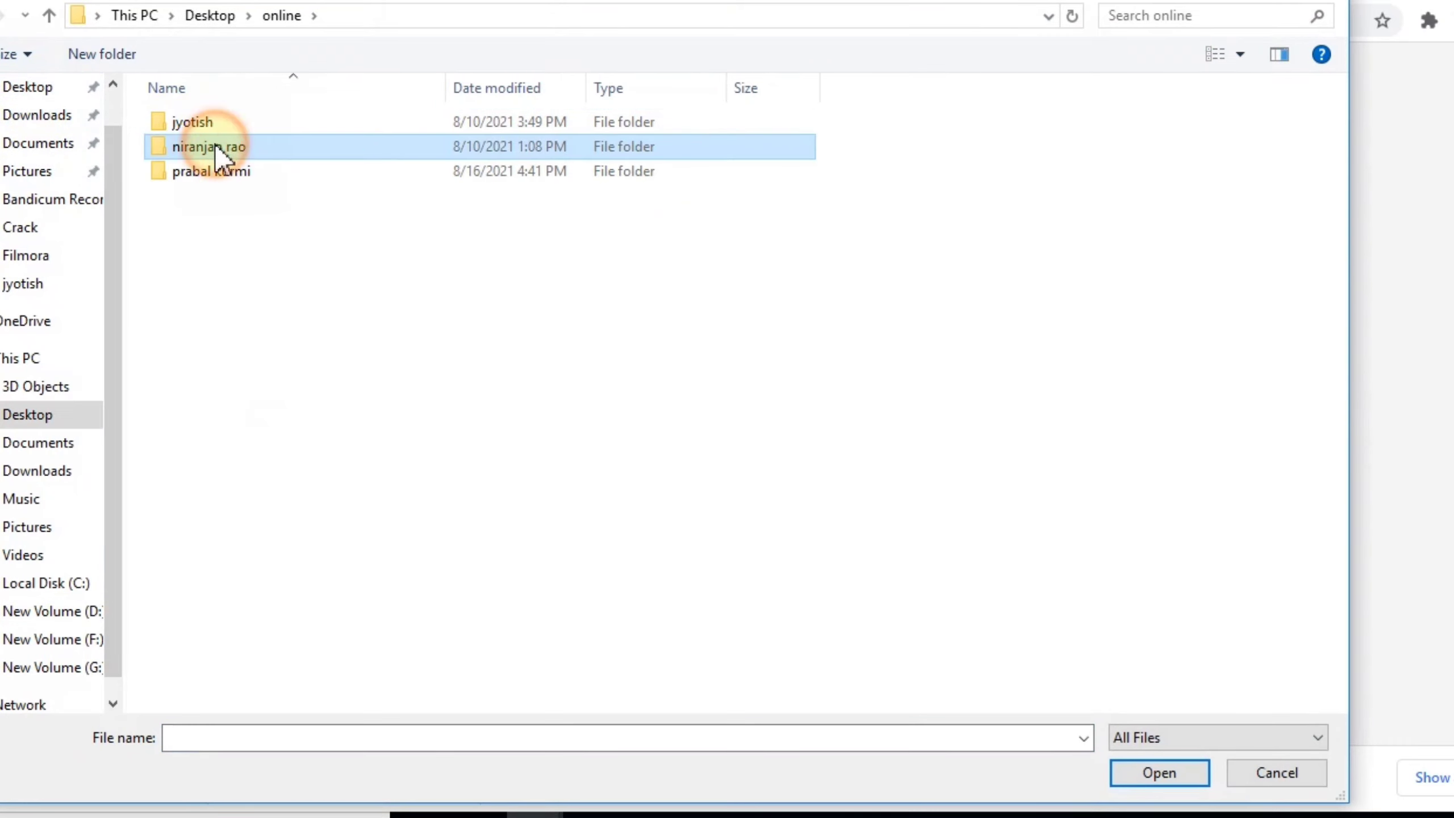
pyautogui.doubleClick(214, 183)
pyautogui.click(220, 124)
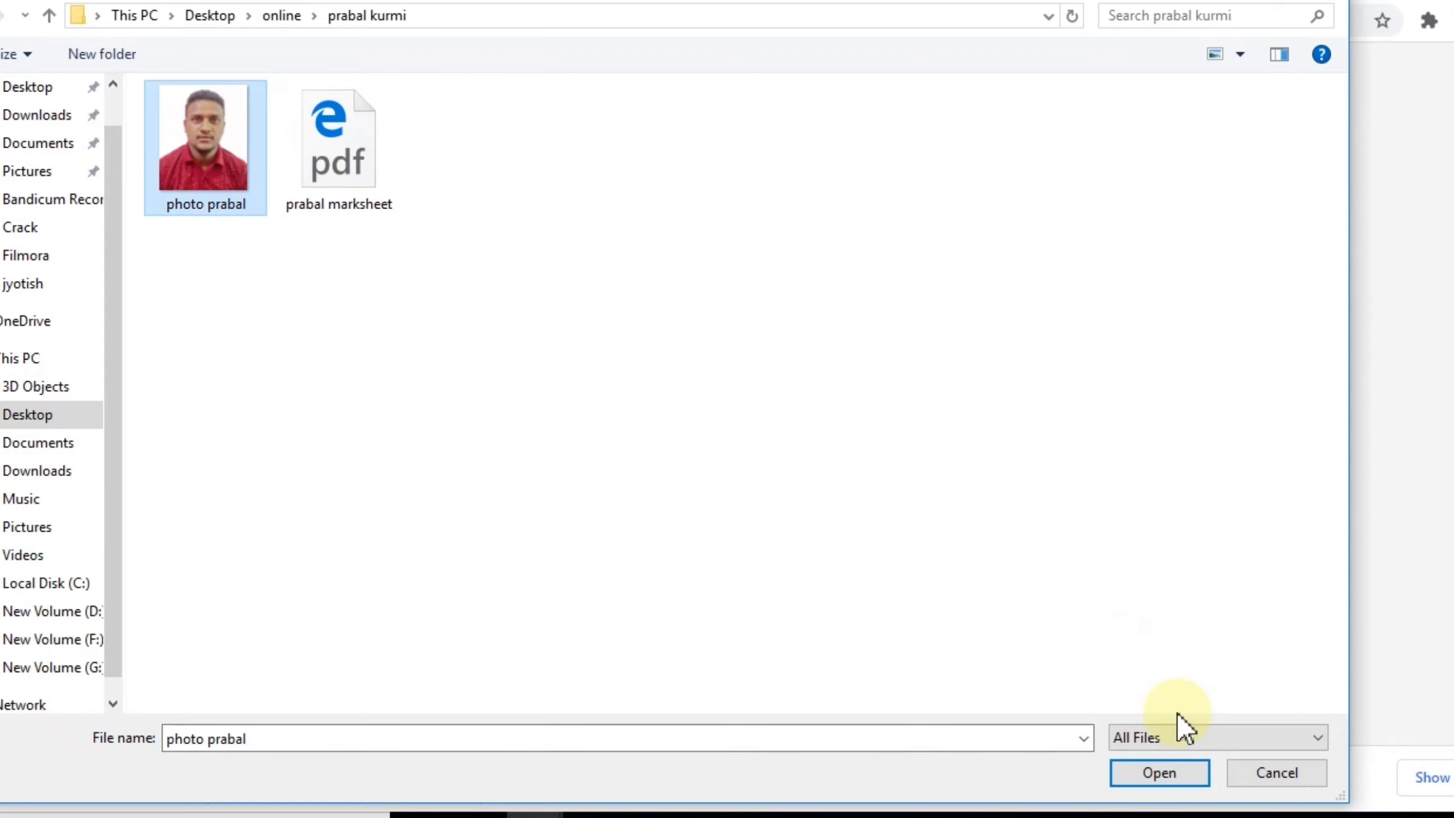
pyautogui.click(1174, 776)
# Attach the class 10th marksheet PDF from the same folder.
pyautogui.scroll(-5, 721, 455)
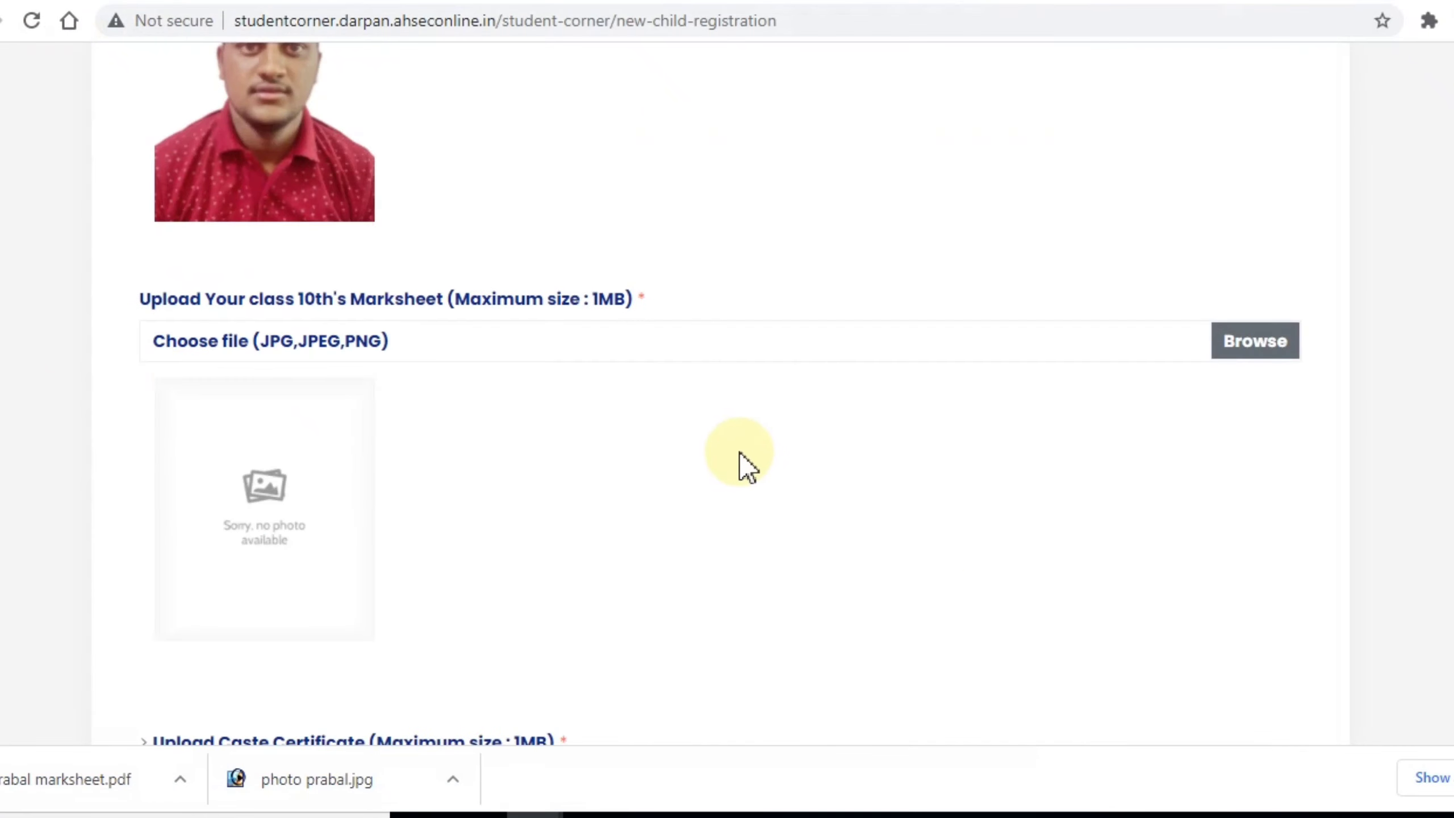
pyautogui.click(1263, 355)
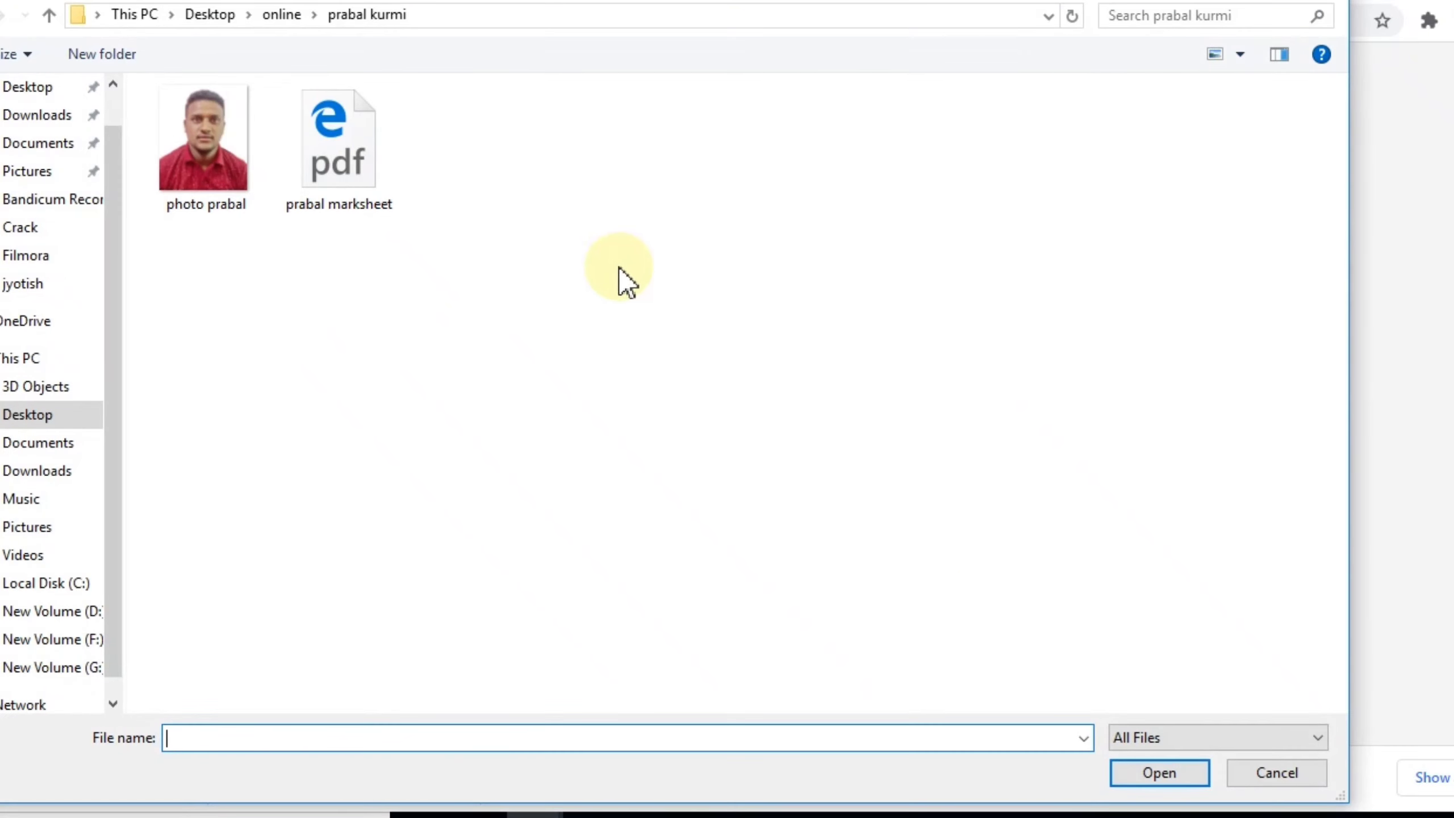
pyautogui.click(338, 146)
pyautogui.click(1163, 770)
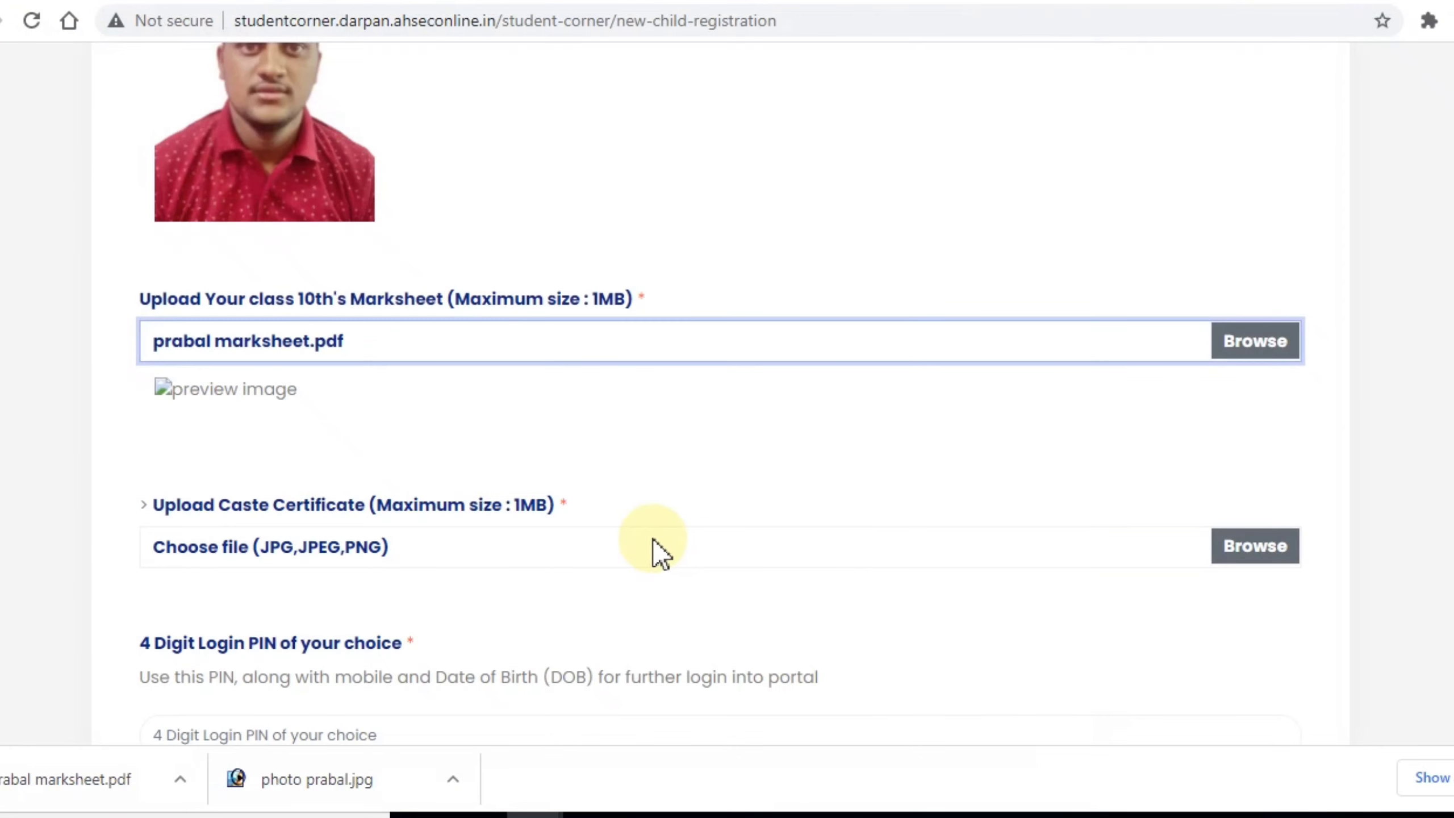
pyautogui.scroll(-5, 649, 545)
pyautogui.scroll(3, 578, 536)
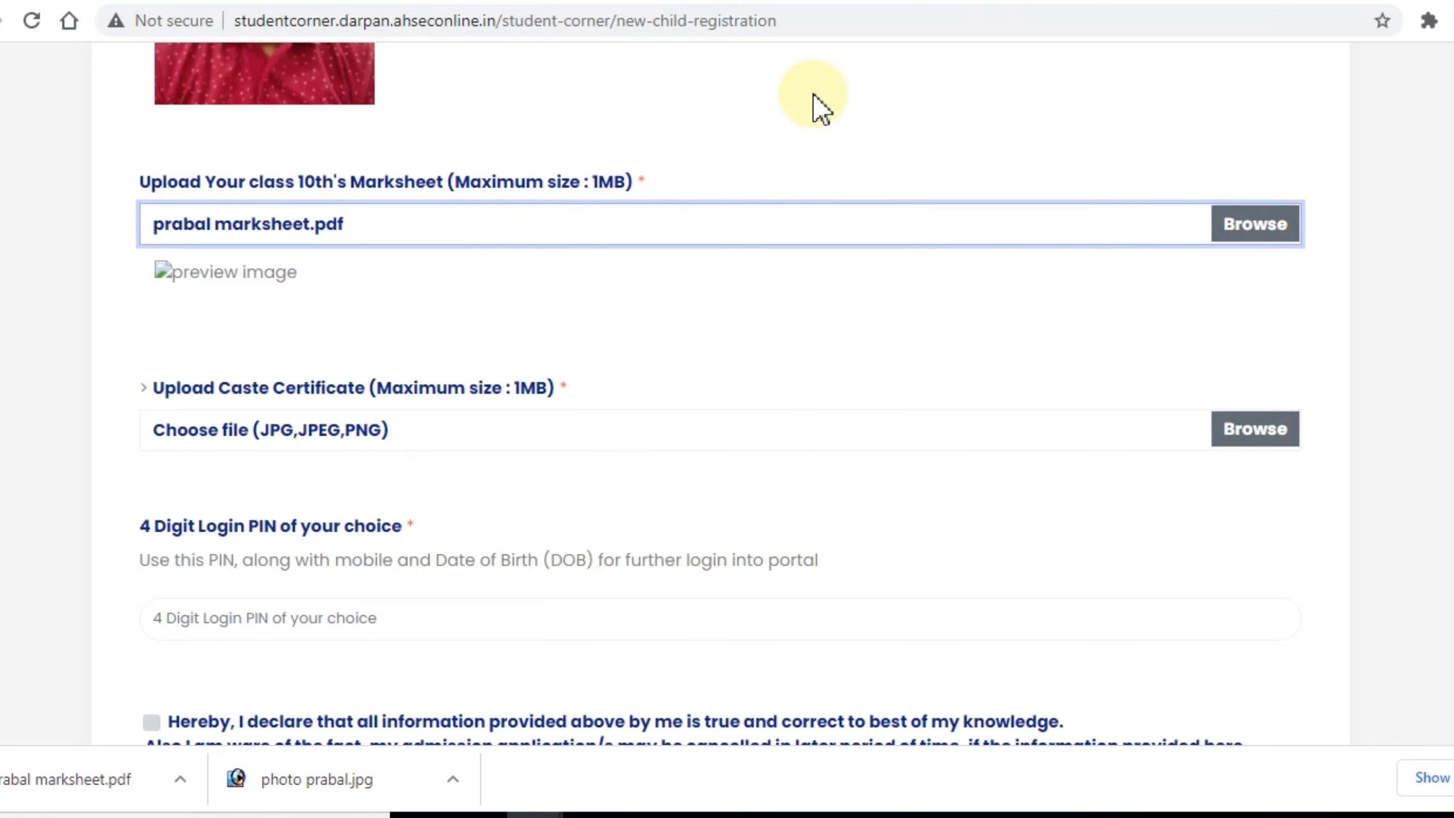
# Search the web for 'pdf to jpg' in a new tab and open Smallpdf's PDF to JPG tool.
pyautogui.click(1265, 3)
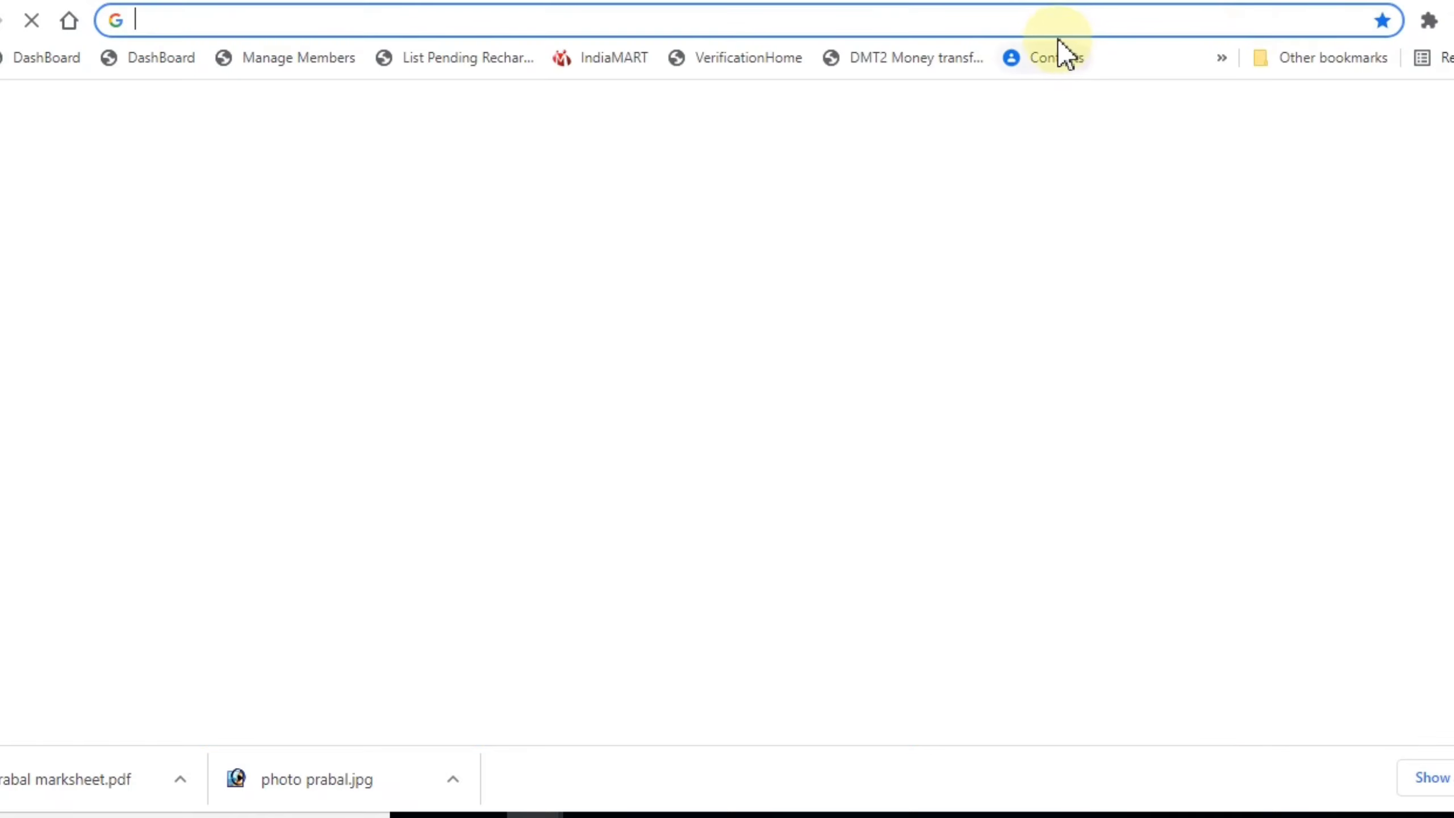
pyautogui.click(1056, 35)
pyautogui.write('pdf ')
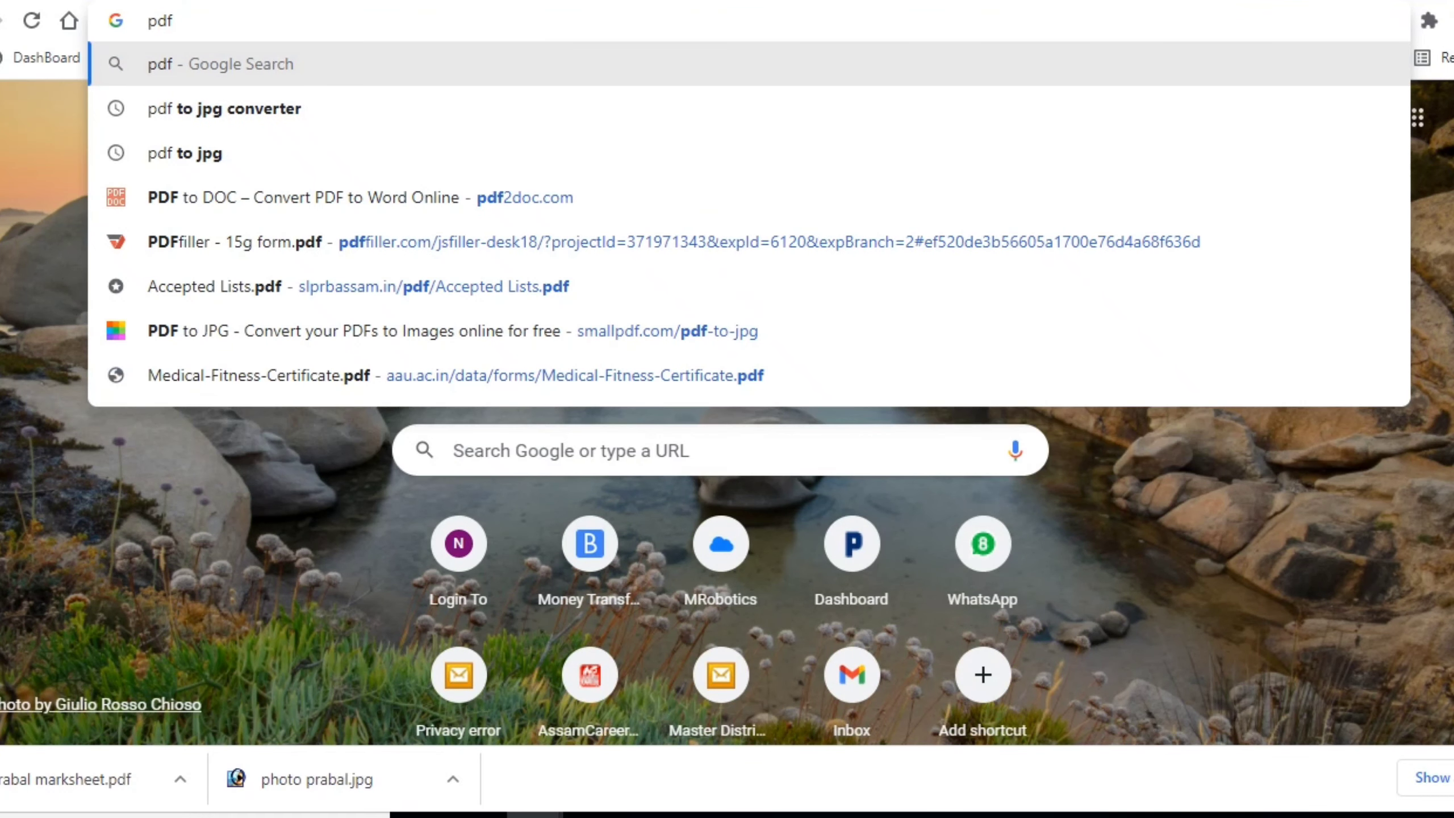
pyautogui.write('to j')
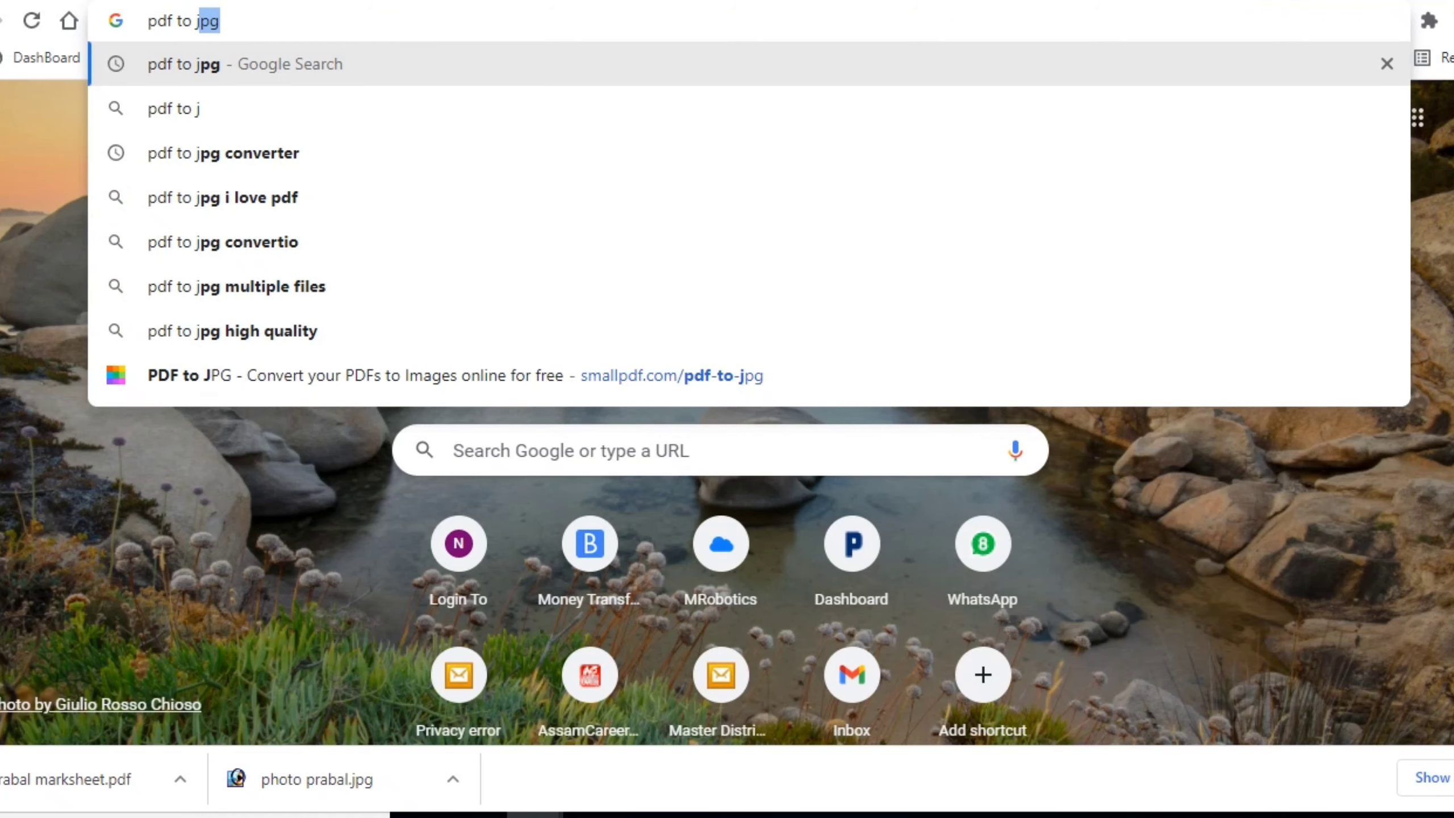
pyautogui.press('Return')
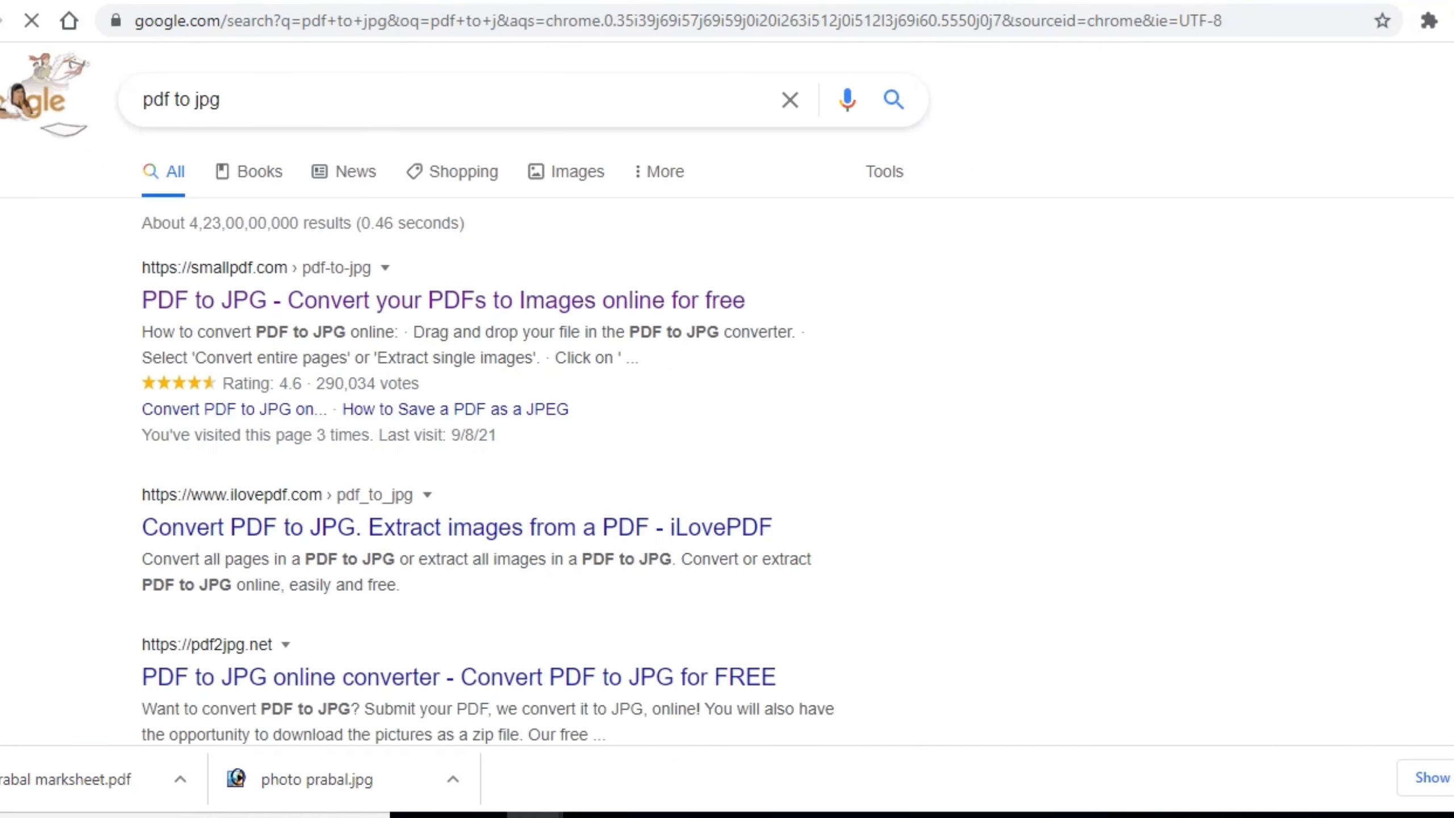
pyautogui.click(485, 298)
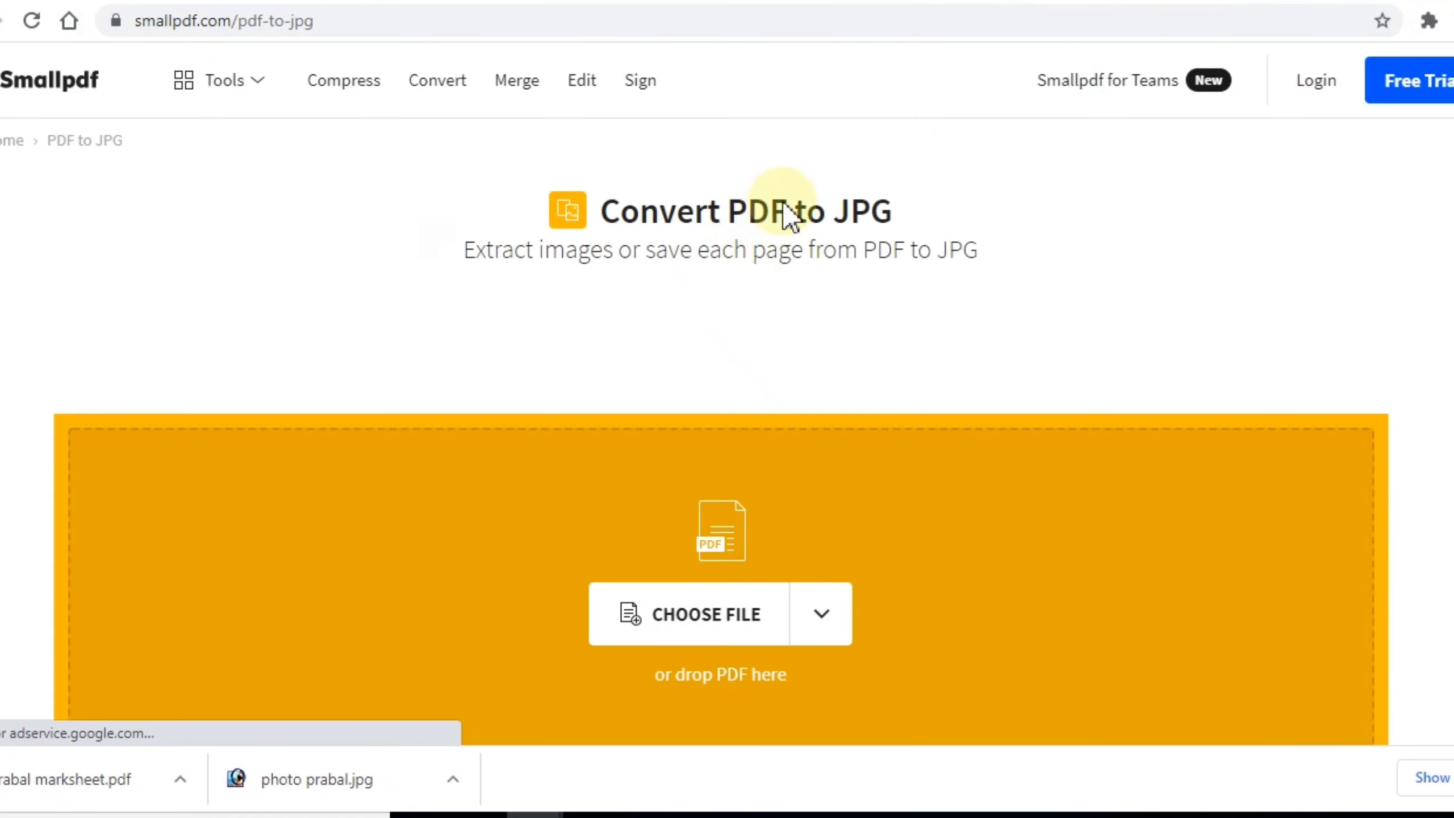
# Upload the marksheet PDF and convert its entire pages to JPG.
pyautogui.click(713, 612)
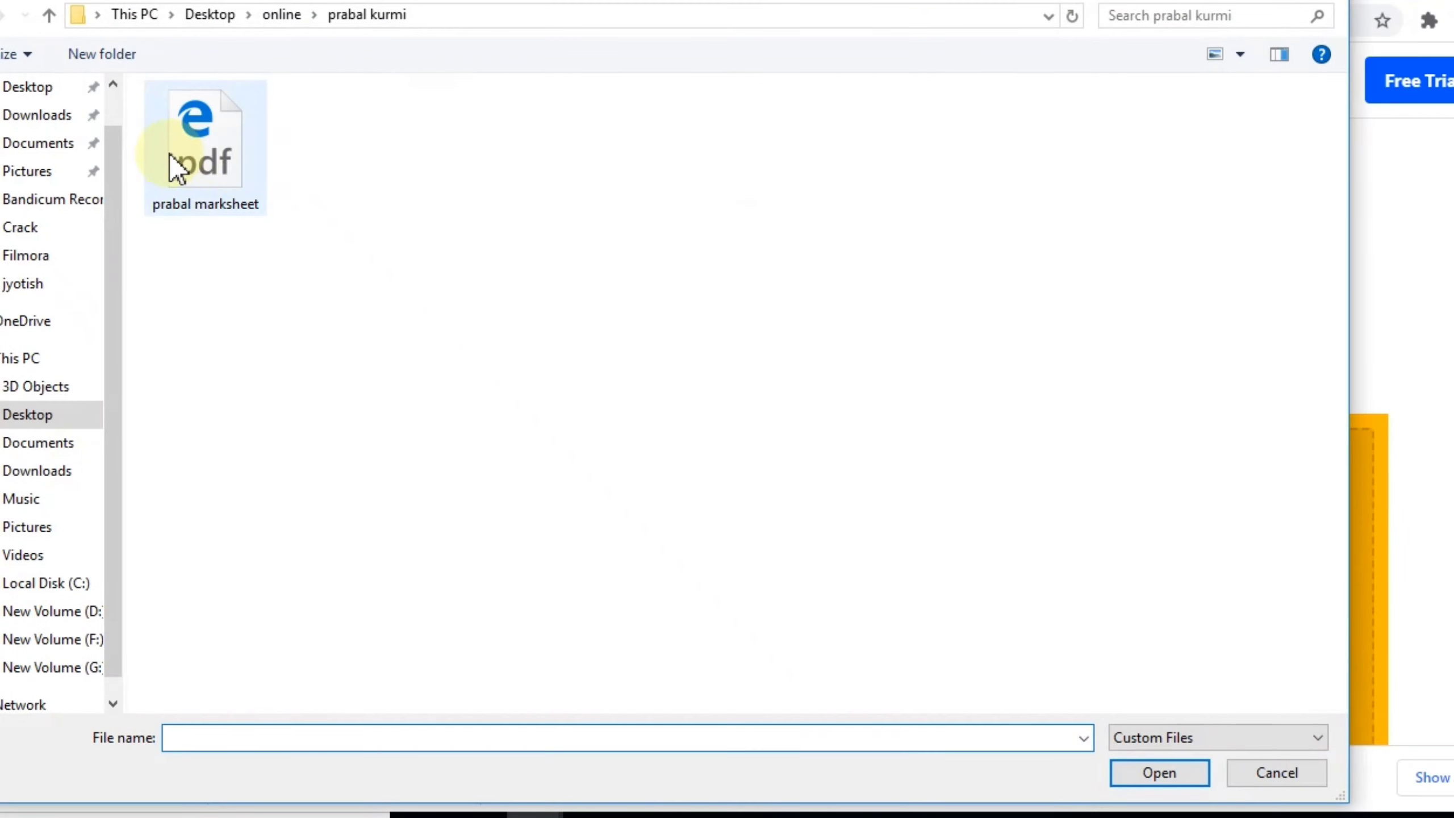
pyautogui.click(172, 165)
pyautogui.click(1140, 773)
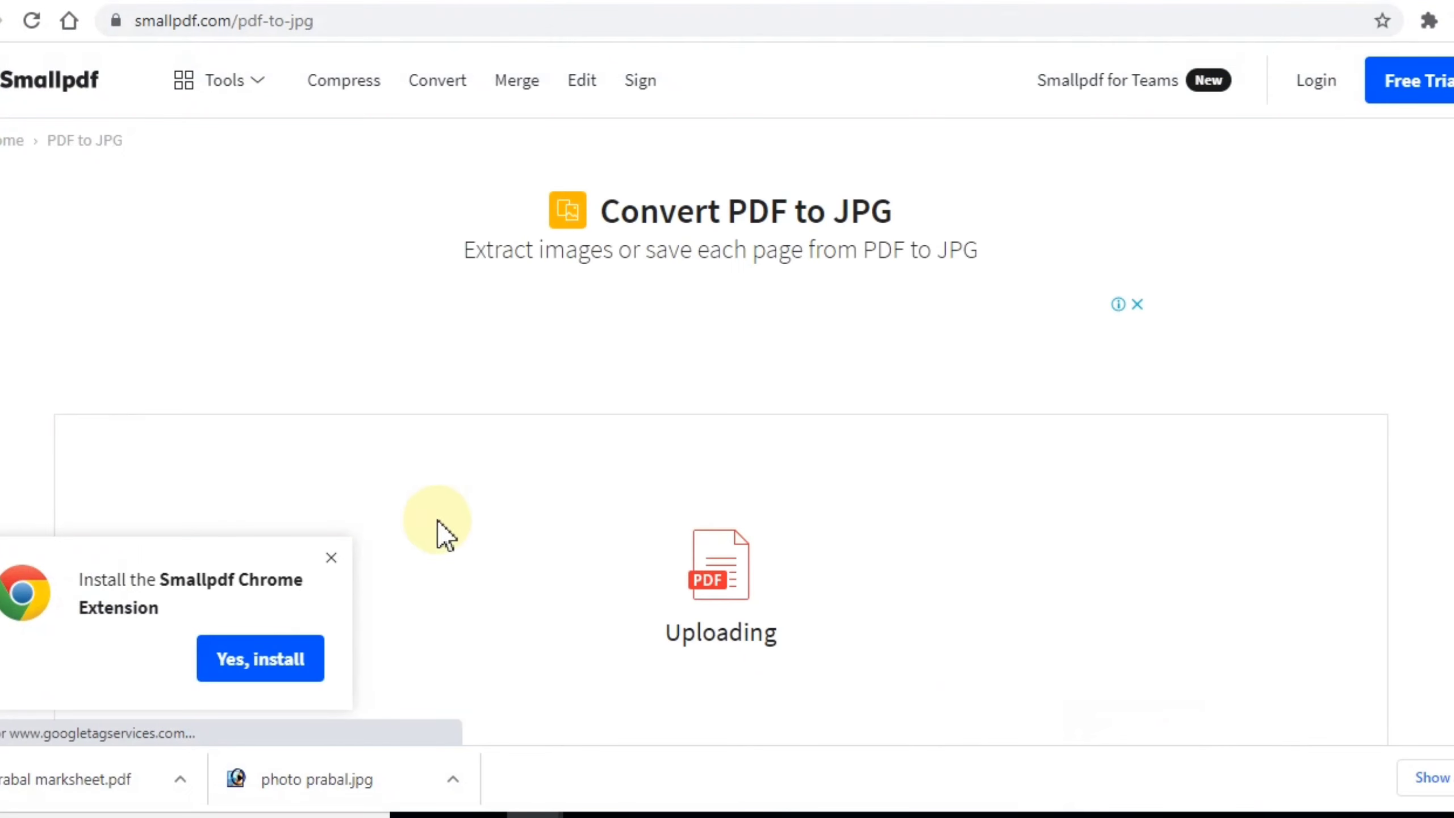
pyautogui.scroll(-3, 777, 458)
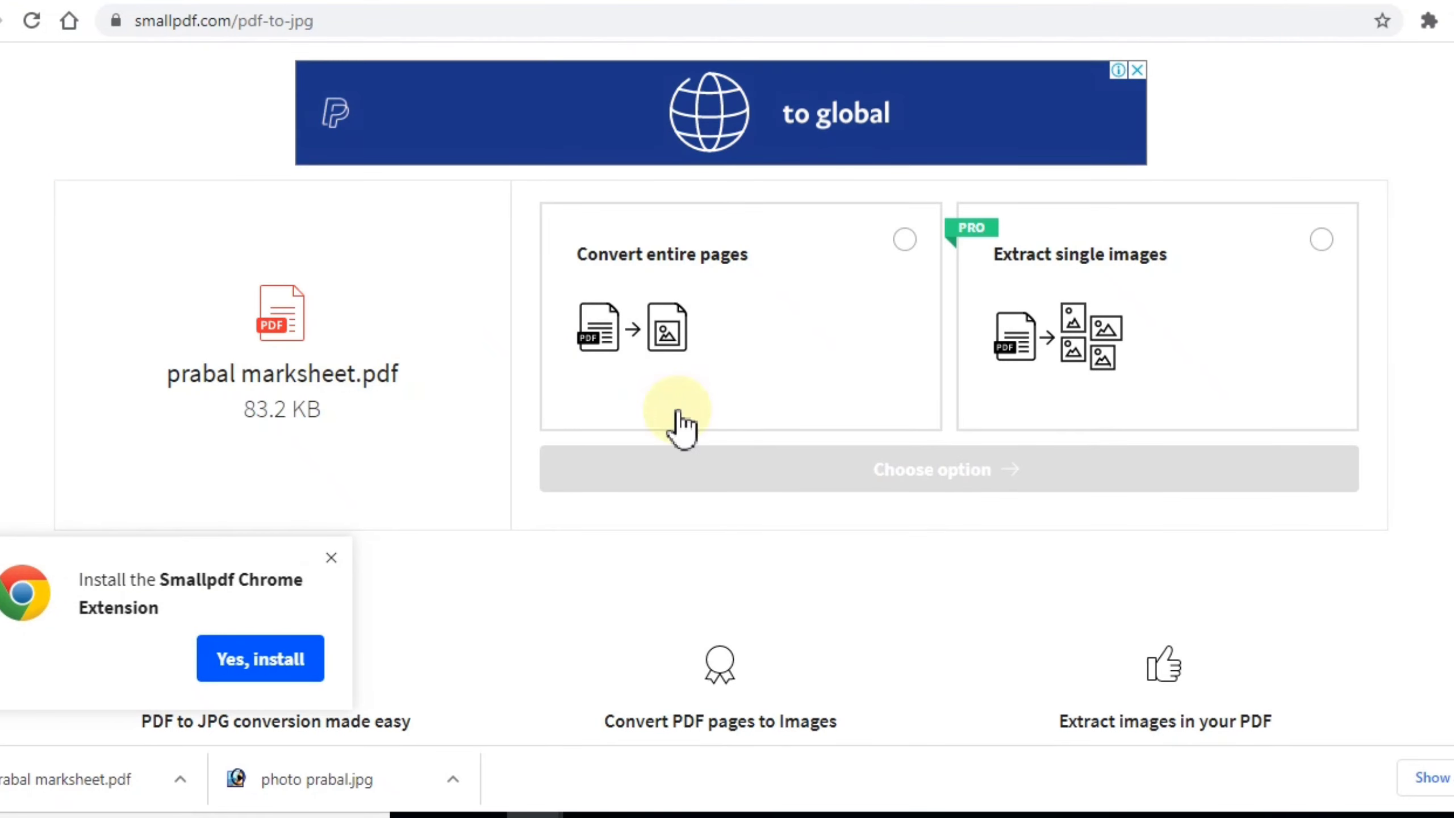
pyautogui.scroll(-3, 870, 475)
pyautogui.scroll(2, 859, 481)
pyautogui.scroll(4, 547, 392)
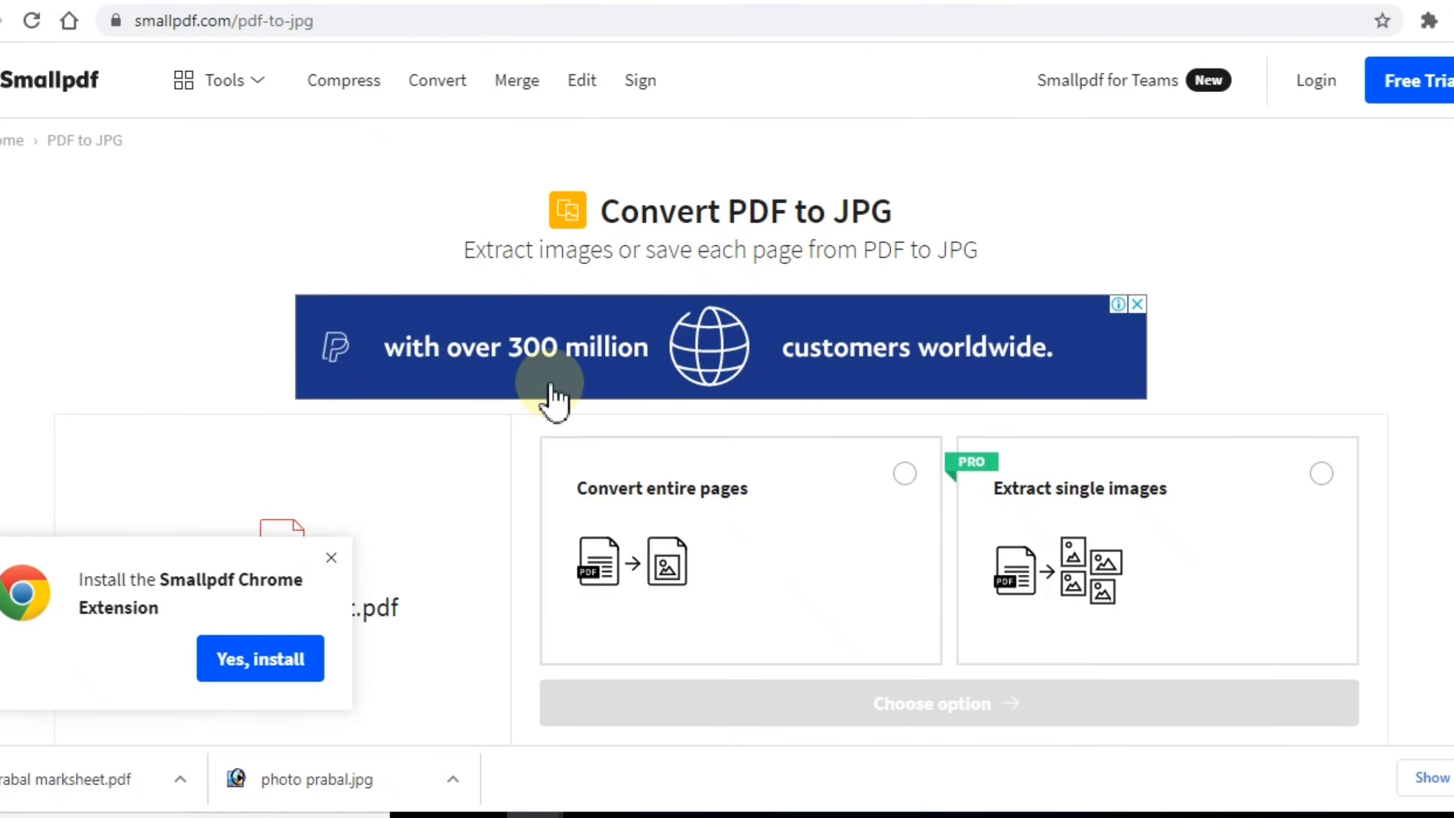
pyautogui.scroll(-3, 667, 550)
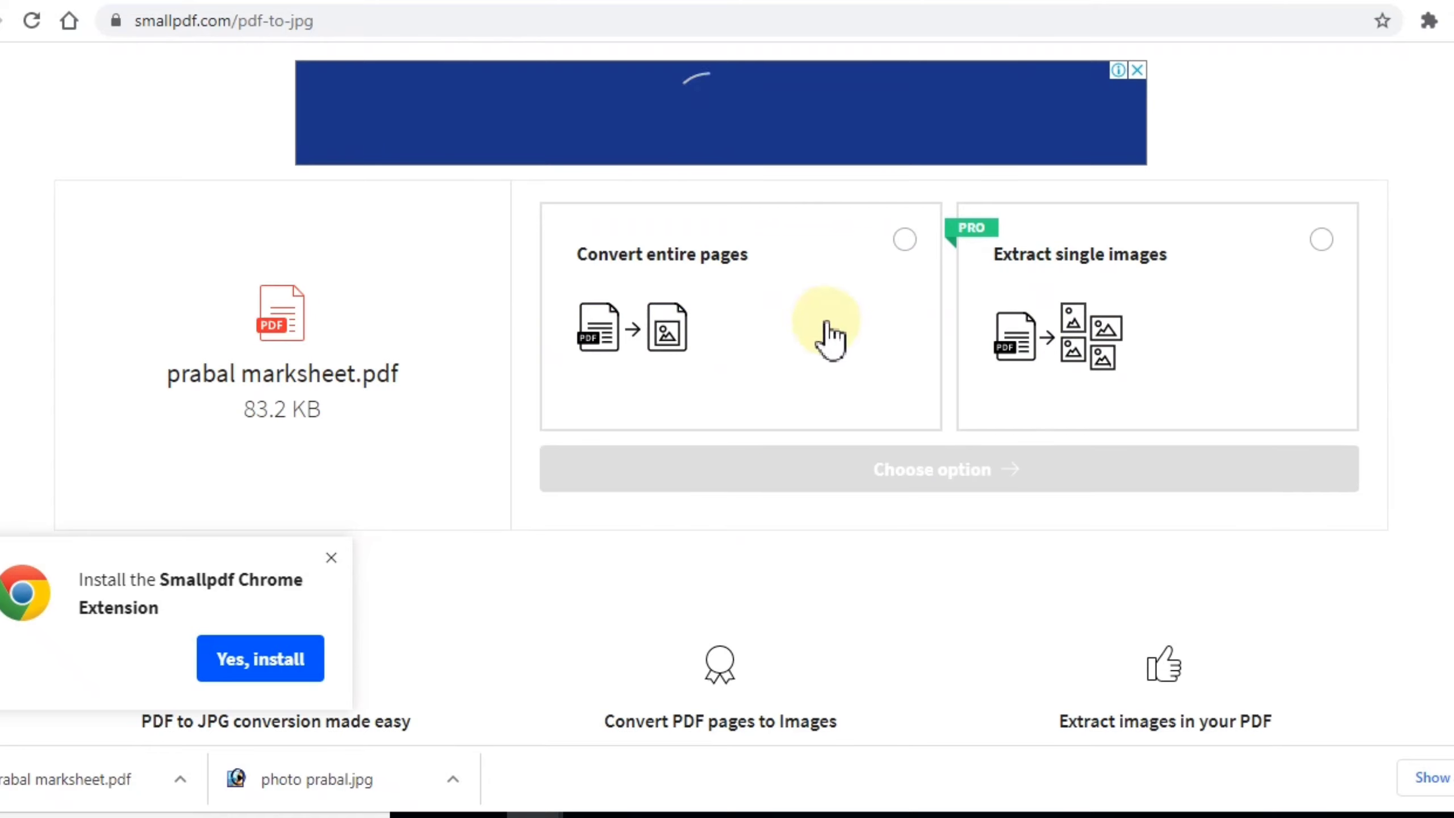
pyautogui.click(881, 249)
pyautogui.click(895, 478)
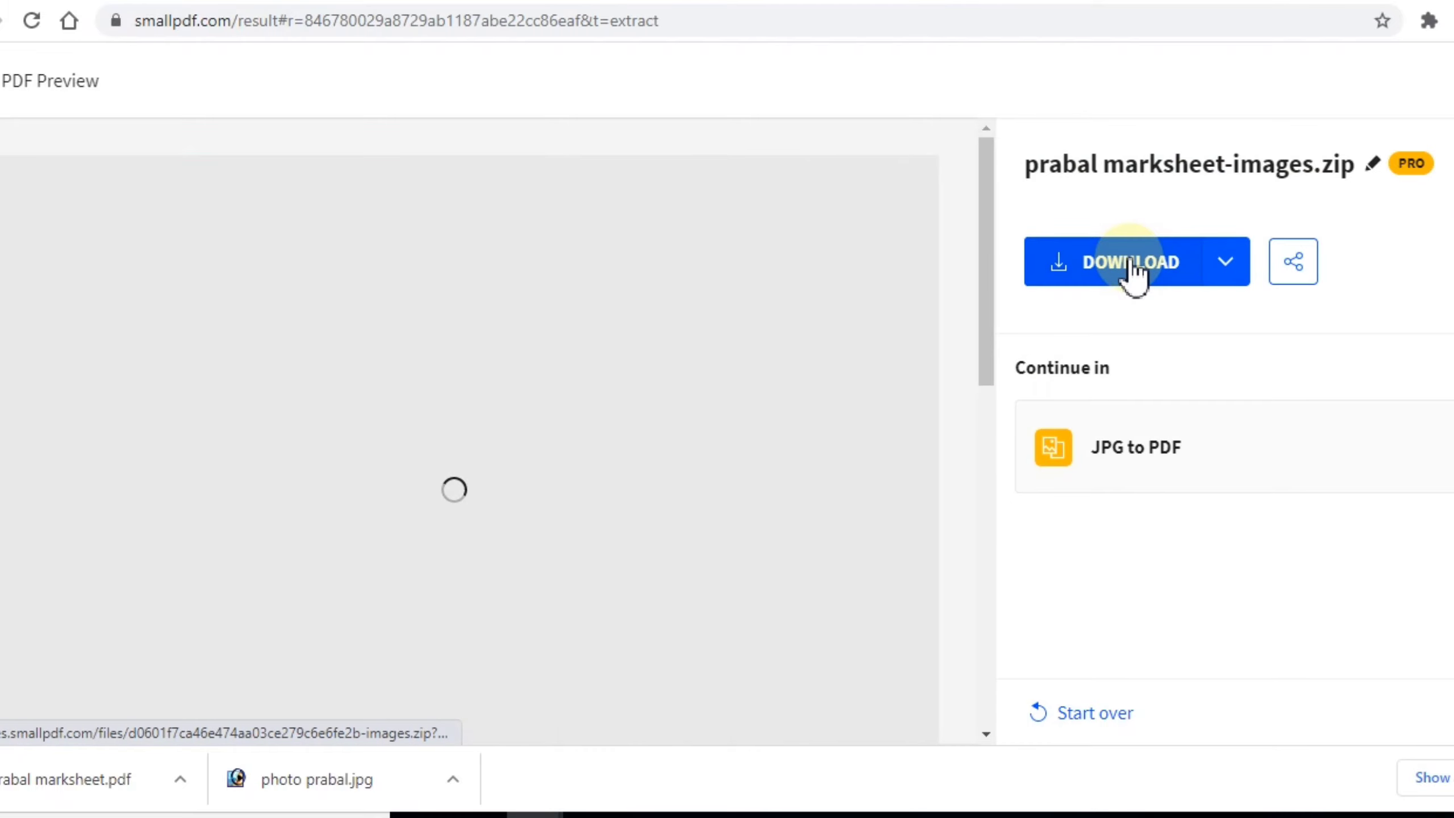
# Cancel the zip download and save page 1 of the marksheet as a JPG in the student's folder.
pyautogui.click(1131, 270)
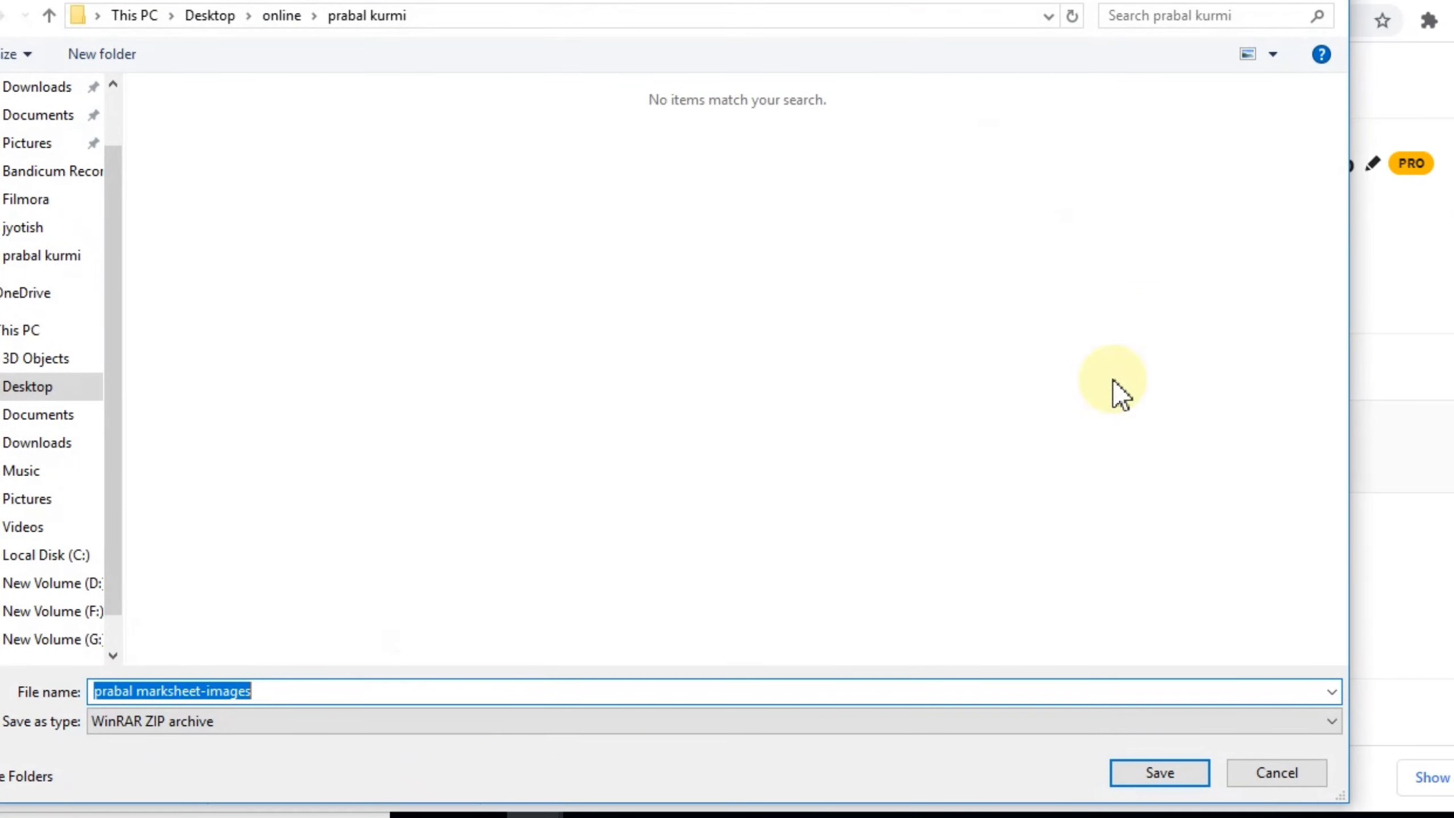
pyautogui.click(1336, 2)
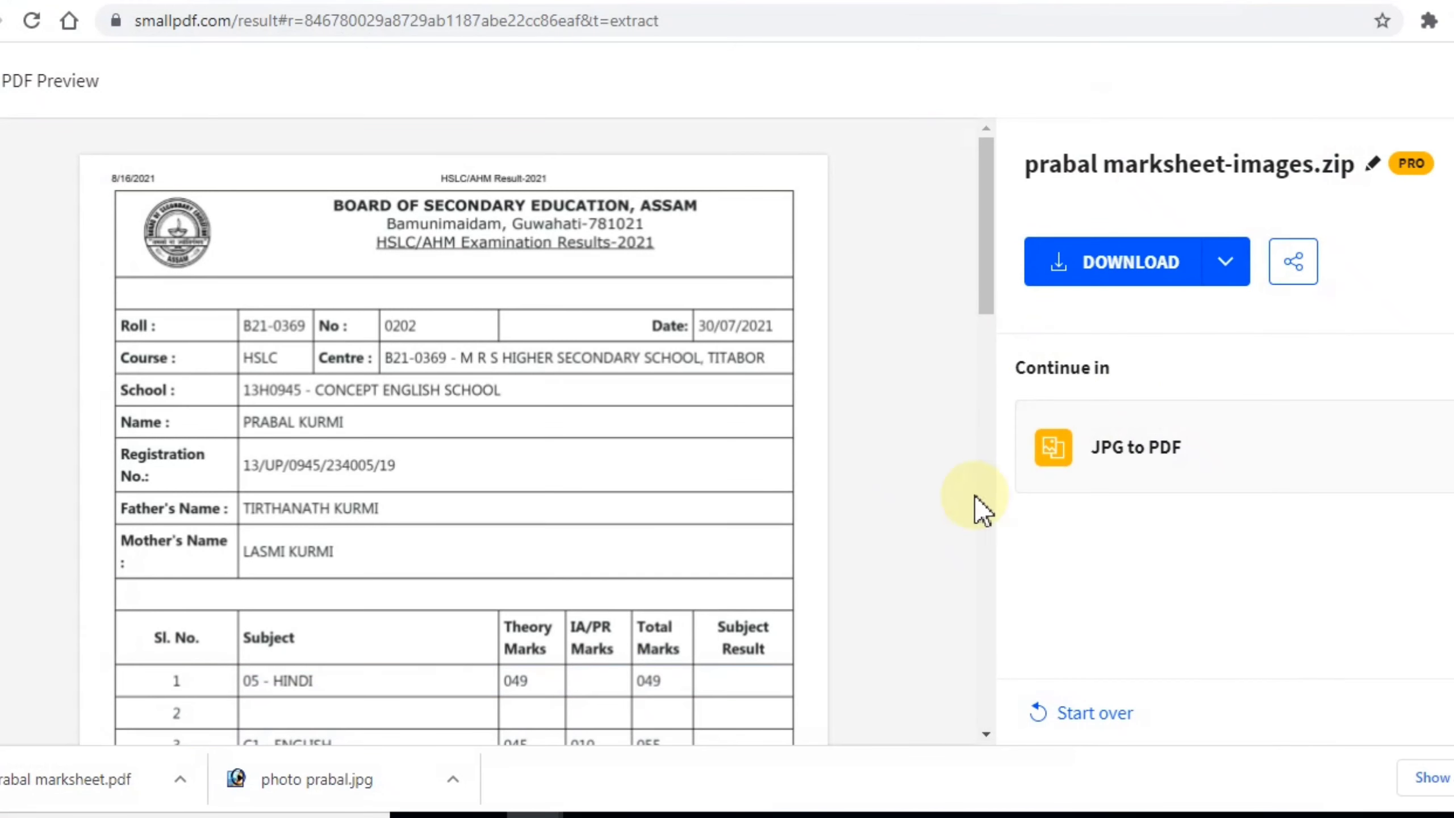
pyautogui.scroll(-10, 752, 530)
pyautogui.scroll(-4, 736, 513)
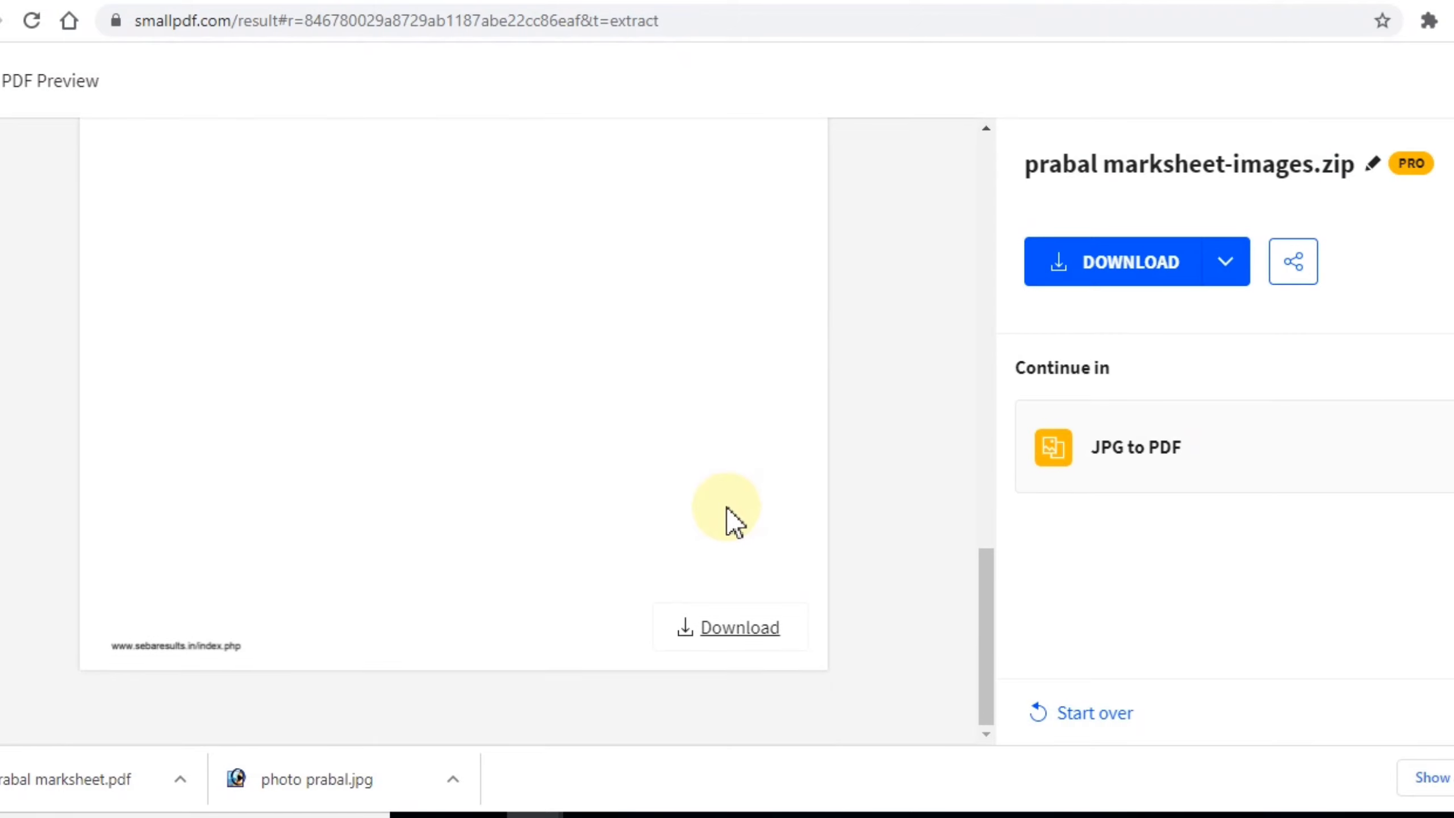
pyautogui.scroll(12, 735, 510)
pyautogui.scroll(3, 739, 495)
pyautogui.scroll(-14, 688, 536)
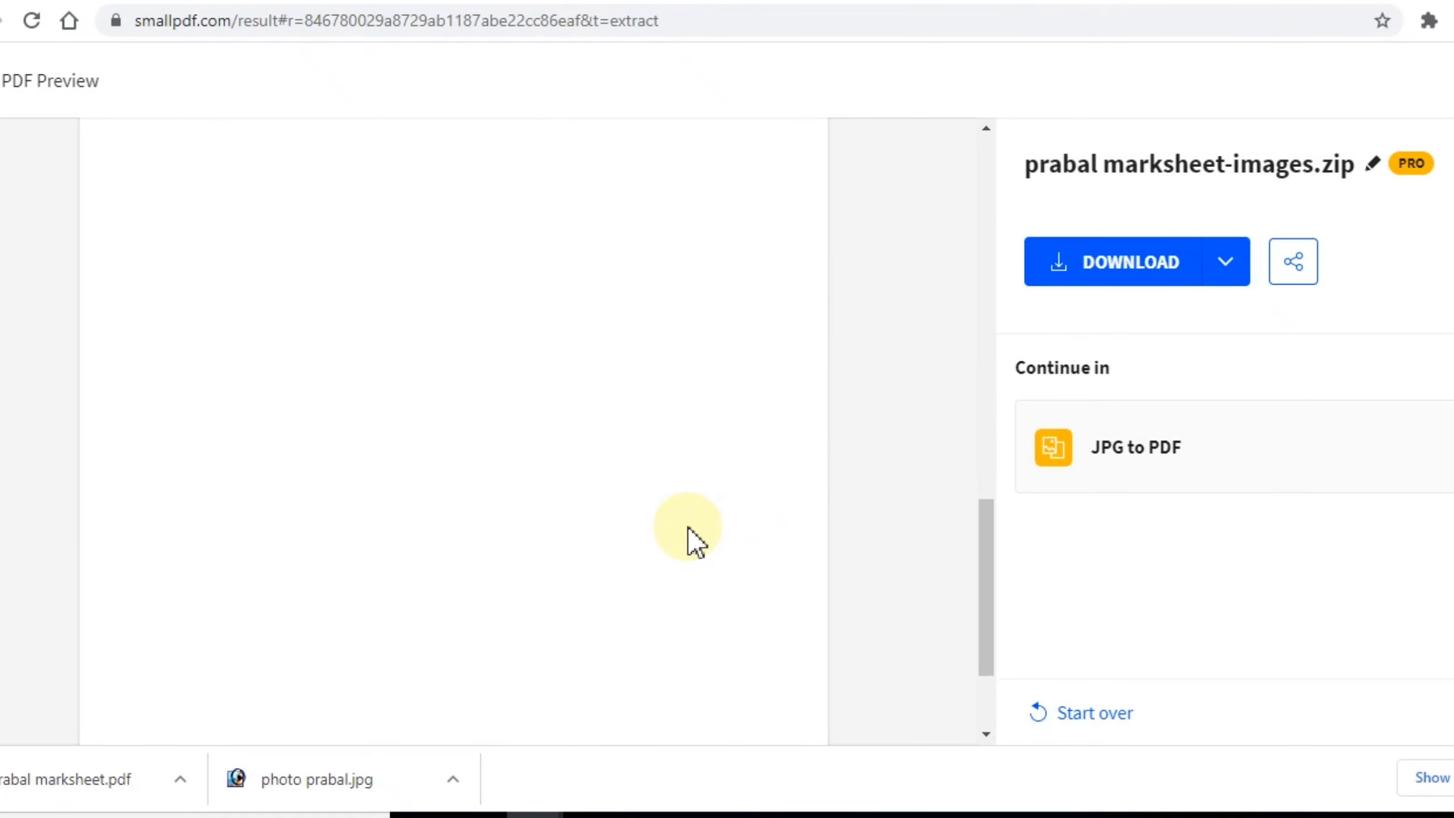
pyautogui.scroll(12, 739, 515)
pyautogui.scroll(-7, 744, 492)
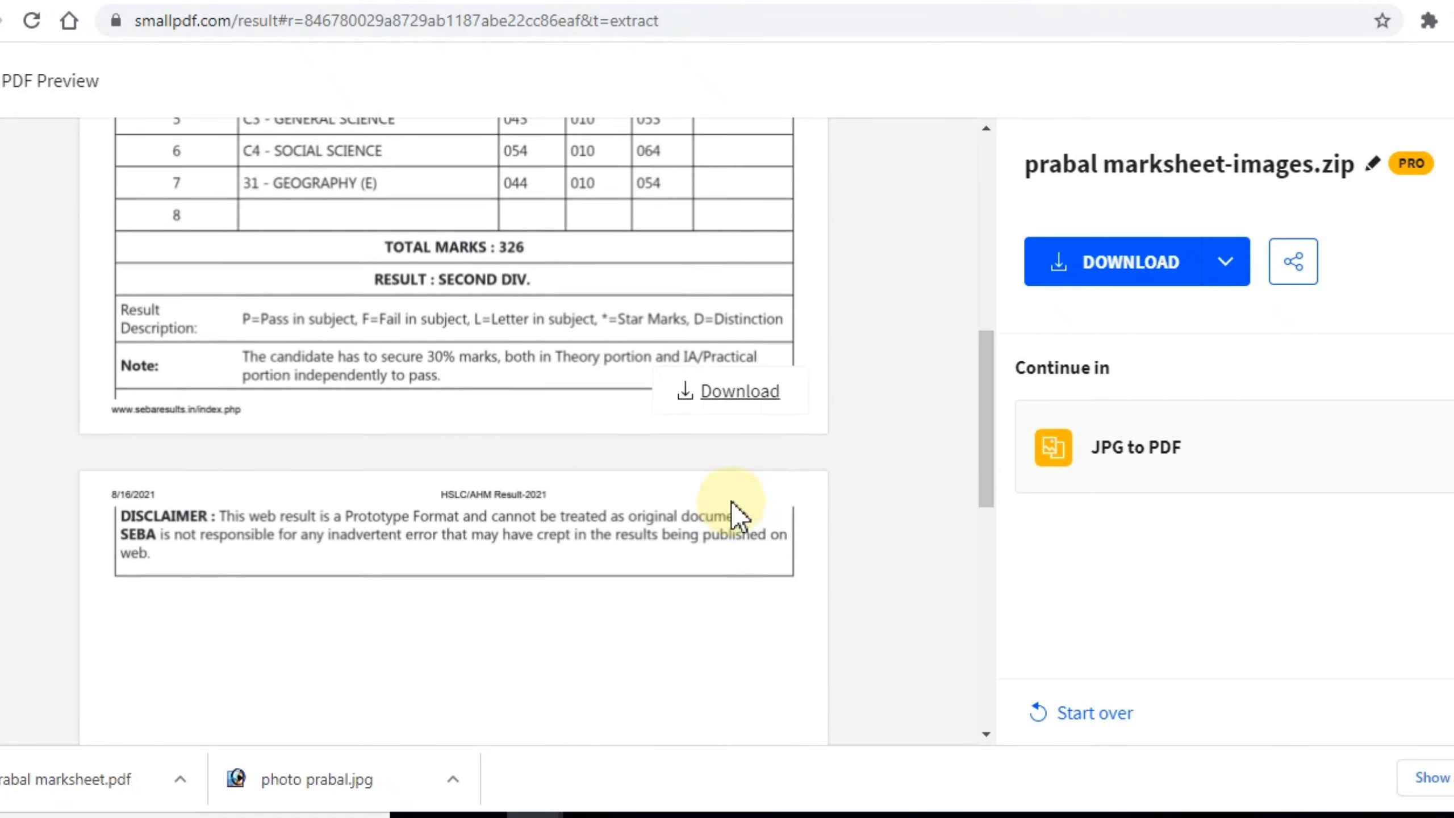
pyautogui.click(732, 327)
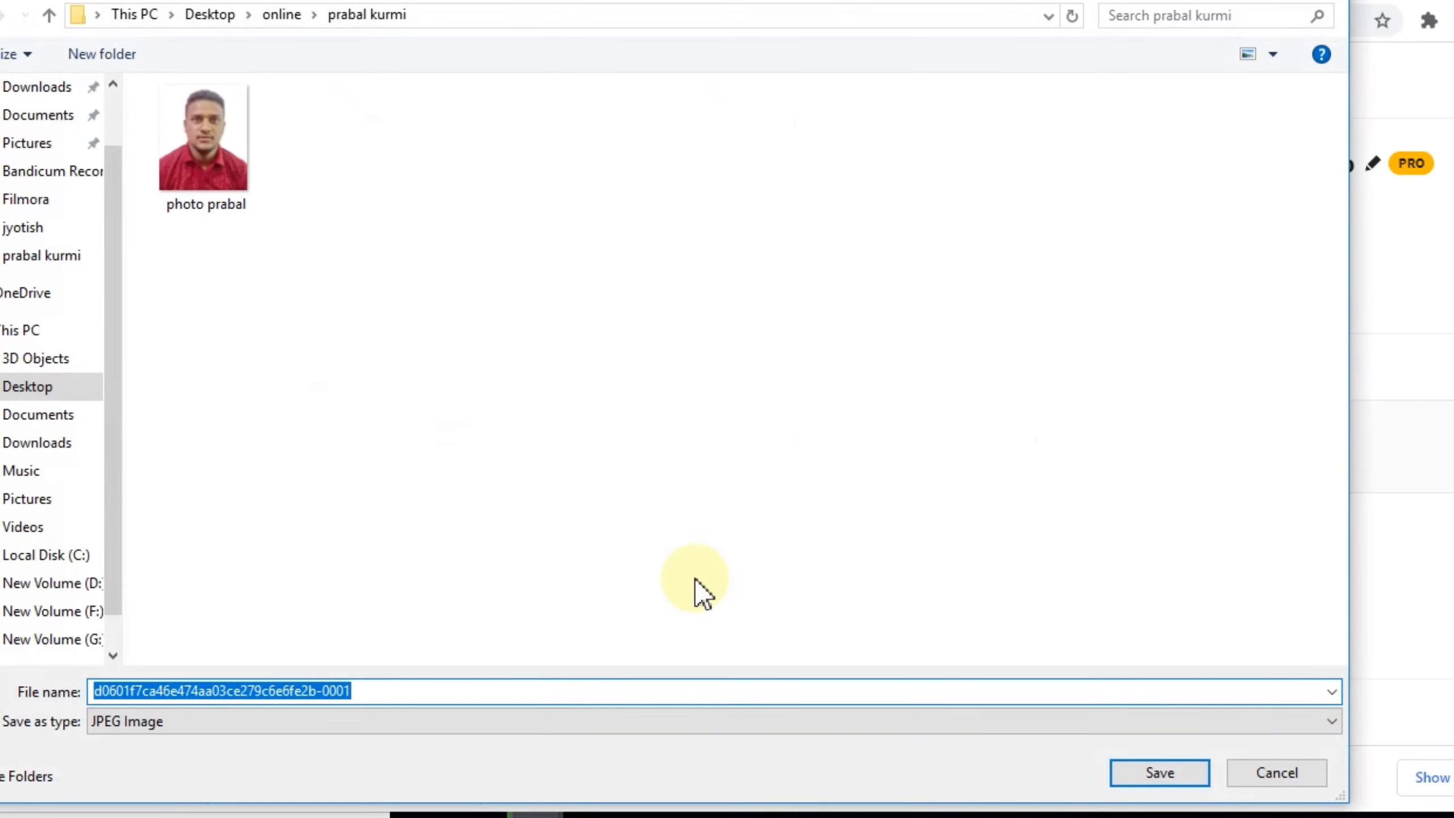
pyautogui.write('prabal mark')
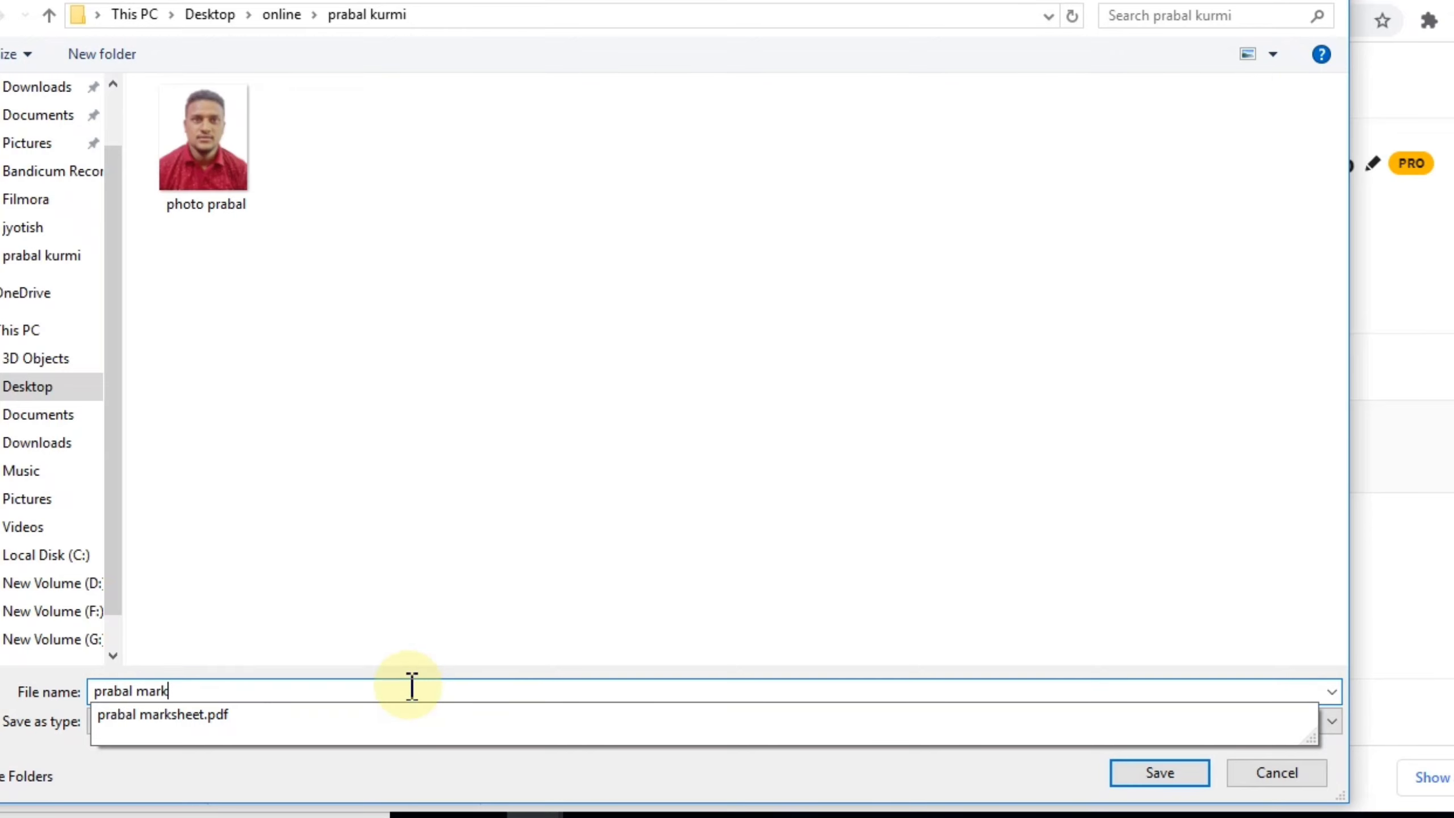
pyautogui.press('Return')
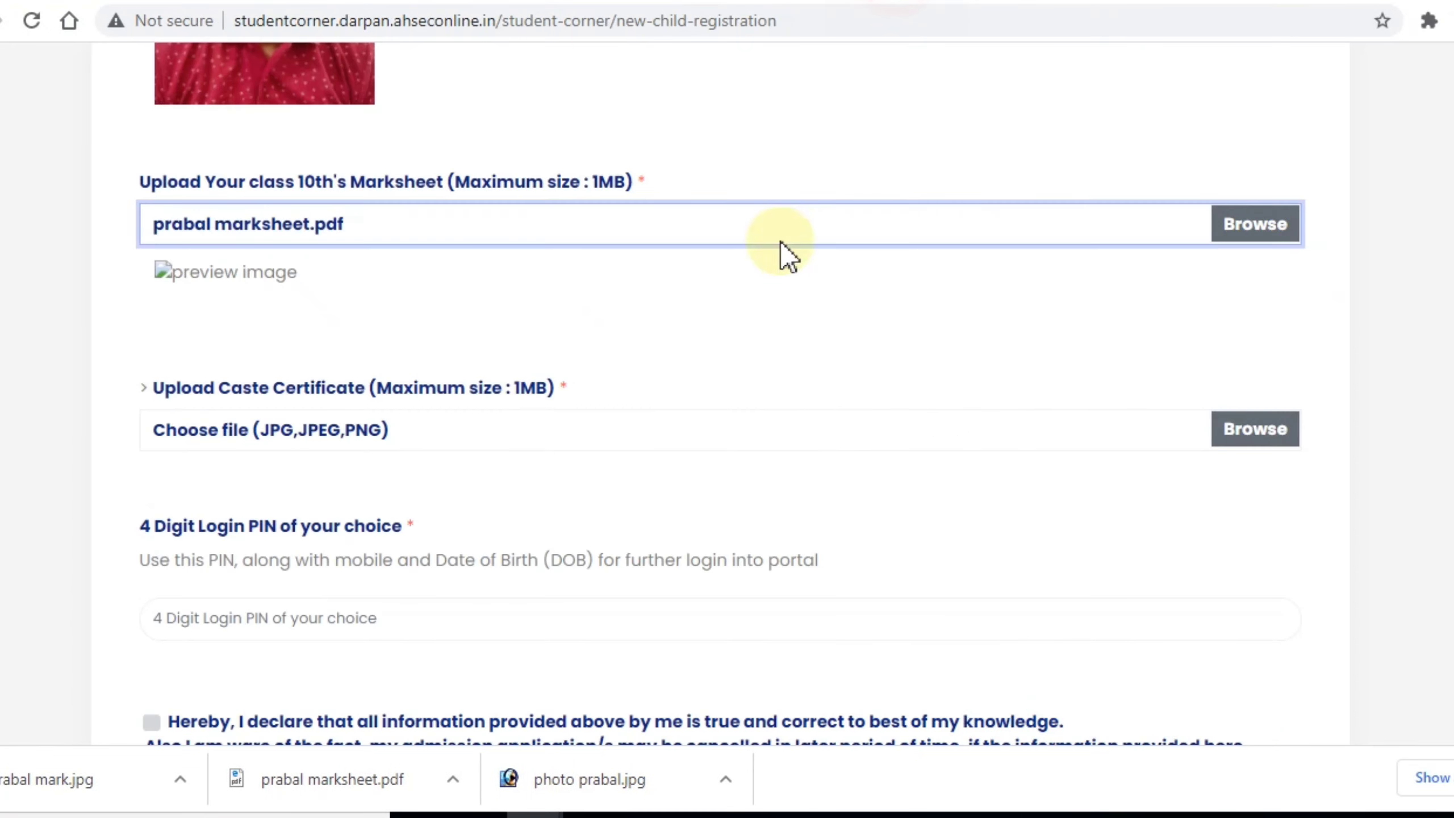
# Replace the class 10th marksheet upload with the converted marksheet JPG.
pyautogui.click(1288, 229)
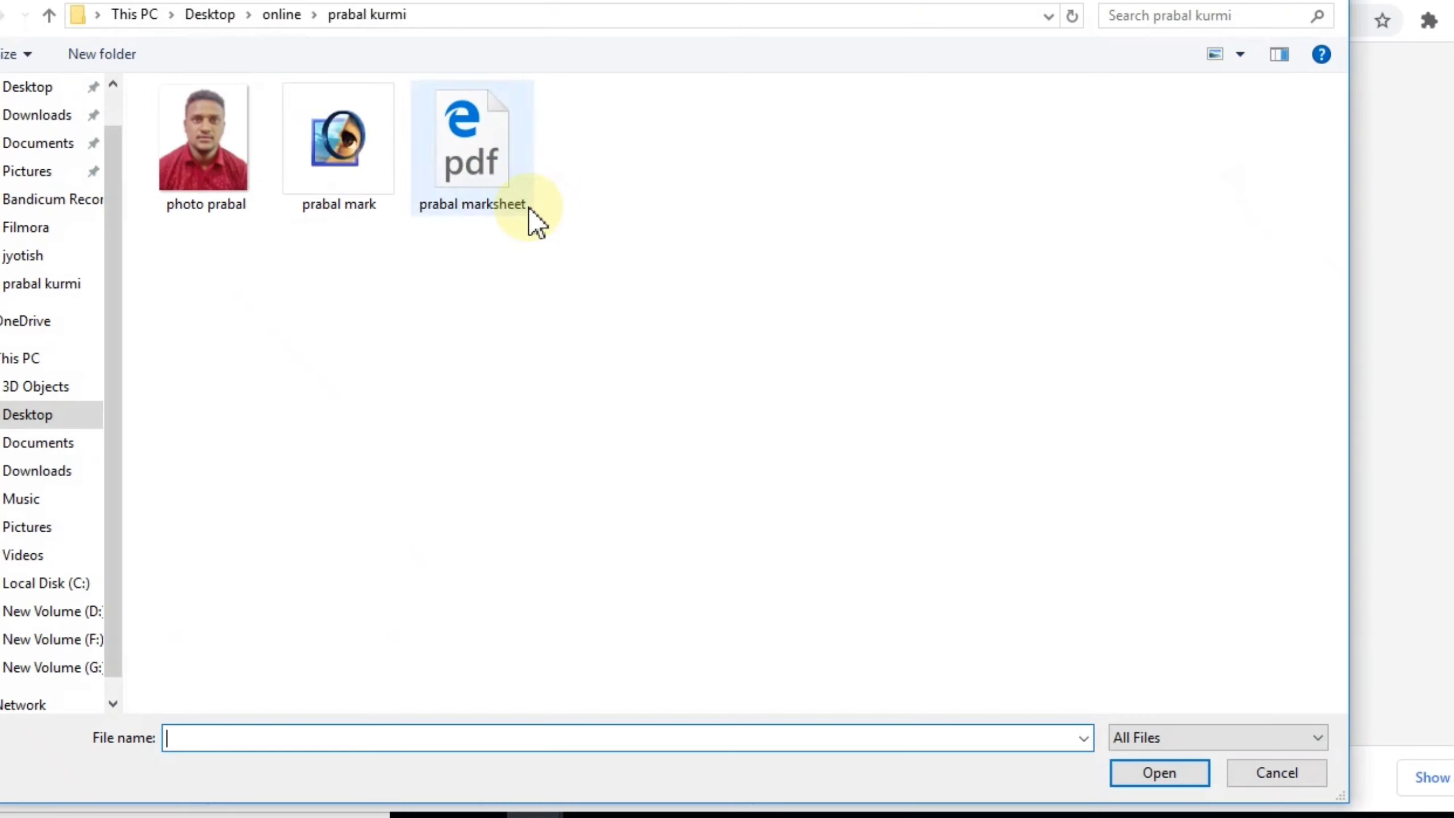
pyautogui.click(342, 162)
pyautogui.click(1137, 774)
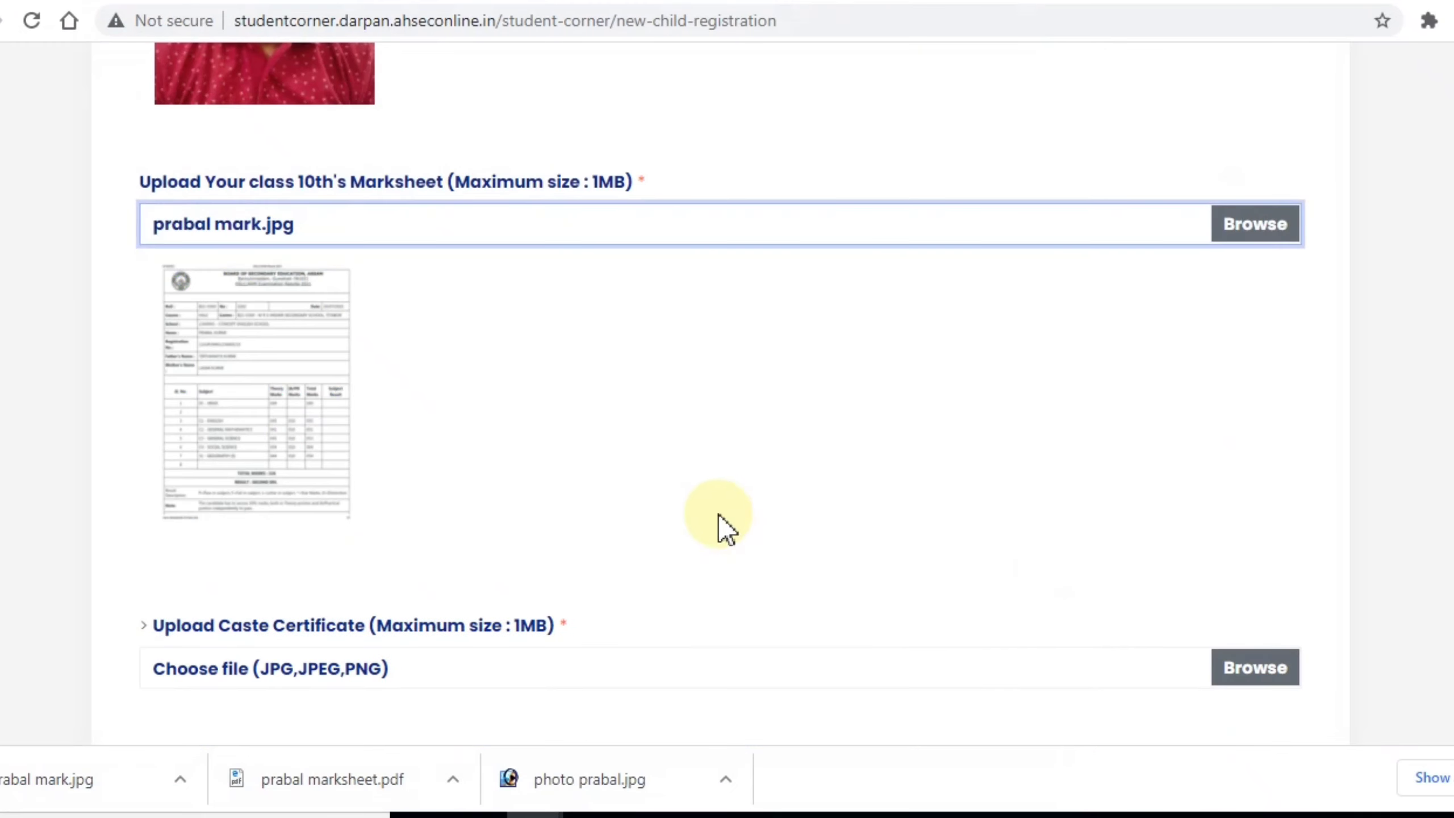
pyautogui.scroll(-5, 458, 475)
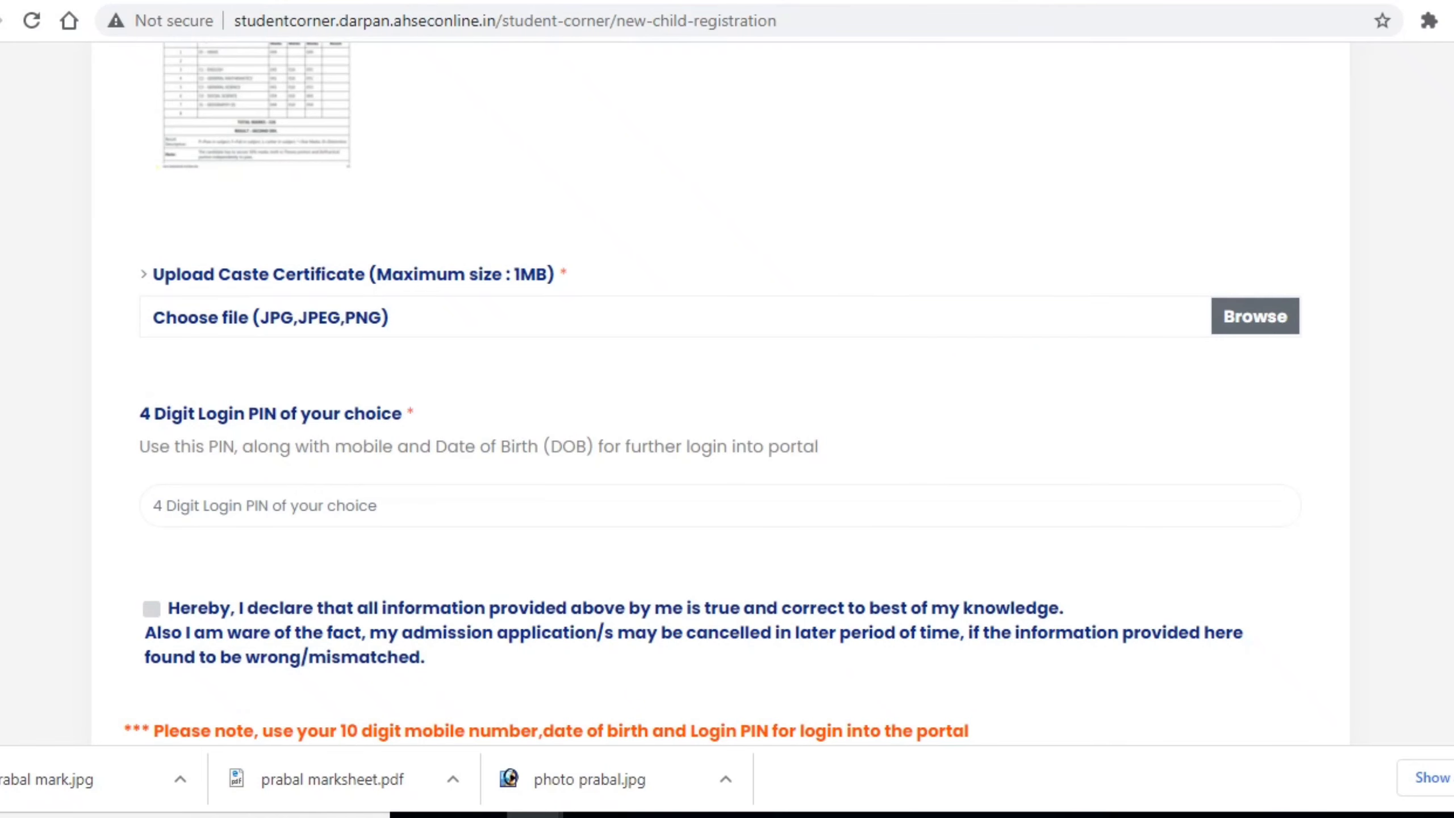
pyautogui.hotkey('ctrl', 'Tab')
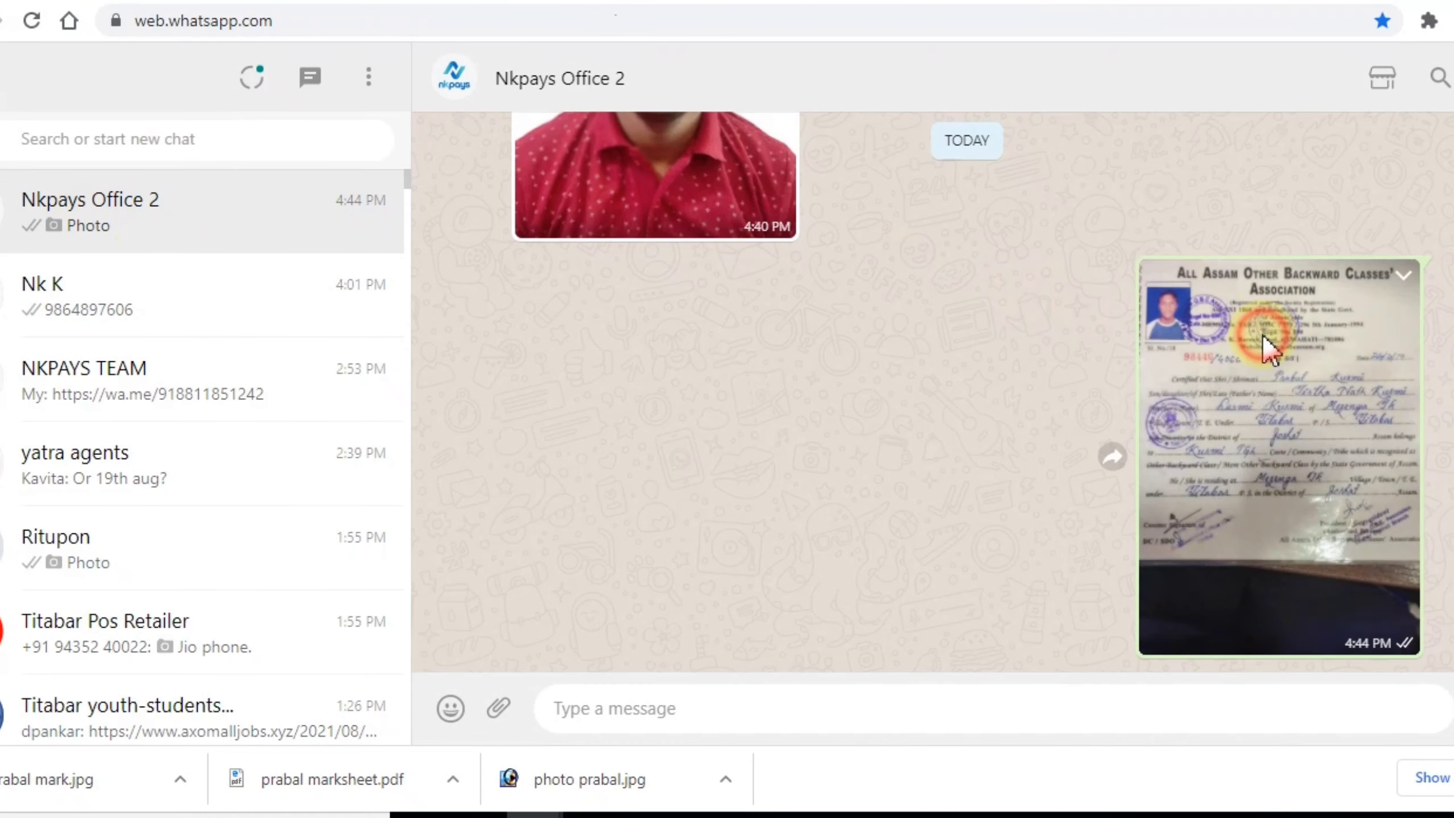
# Save the caste certificate photo from the chat as 'cast'.
pyautogui.click(1265, 334)
pyautogui.rightClick(813, 314)
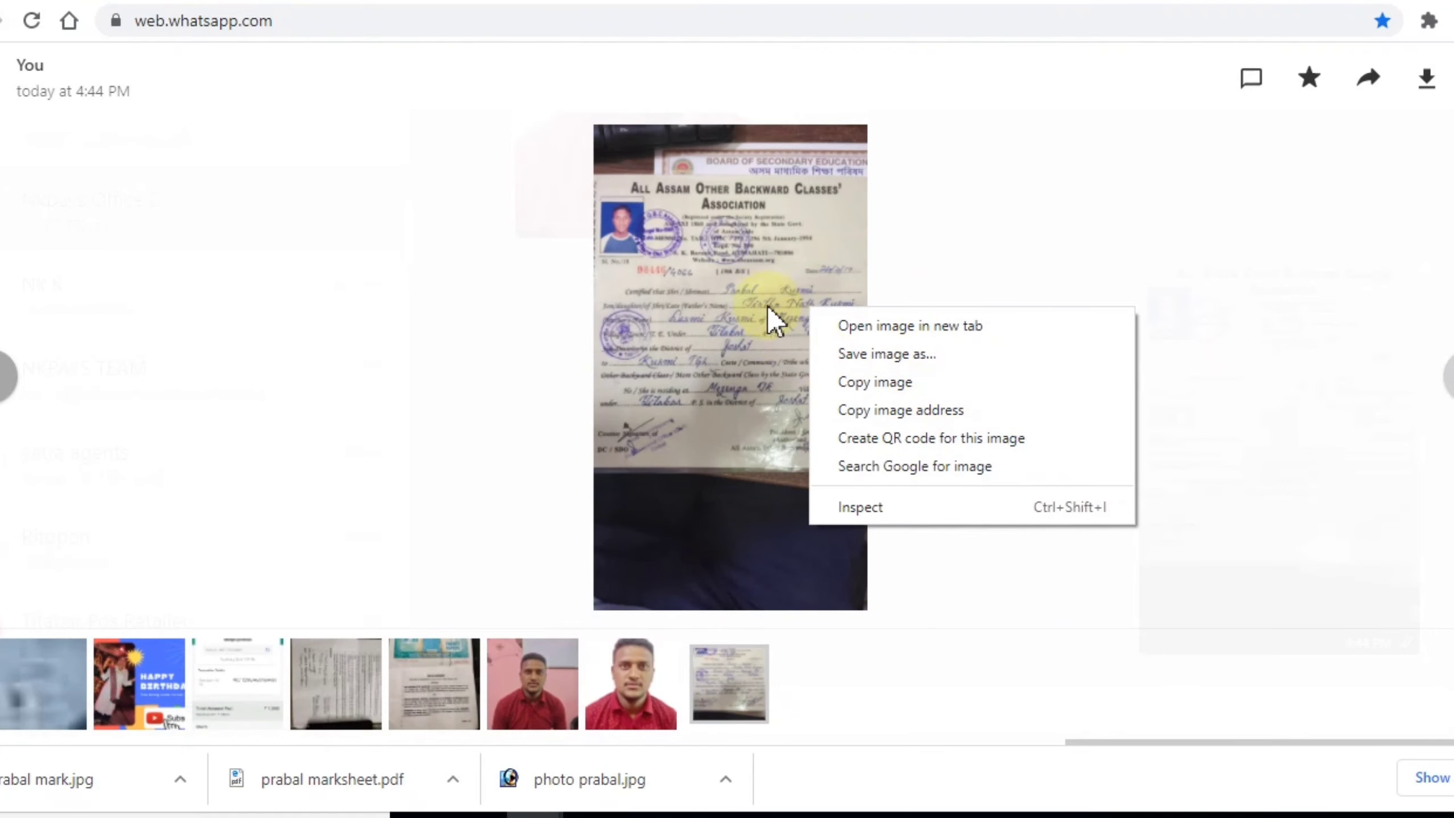
pyautogui.rightClick(759, 292)
pyautogui.click(834, 366)
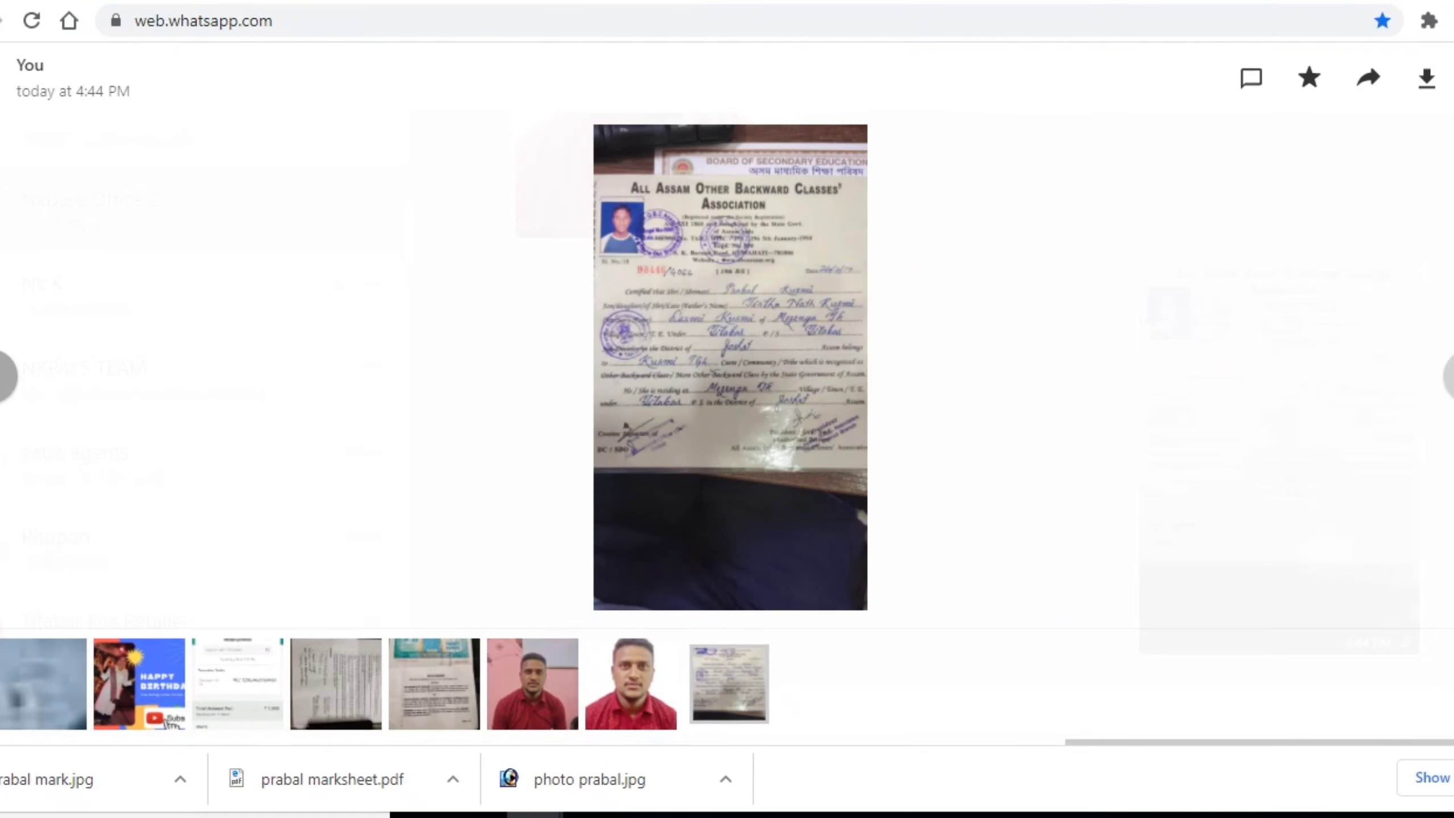
pyautogui.click(1032, 6)
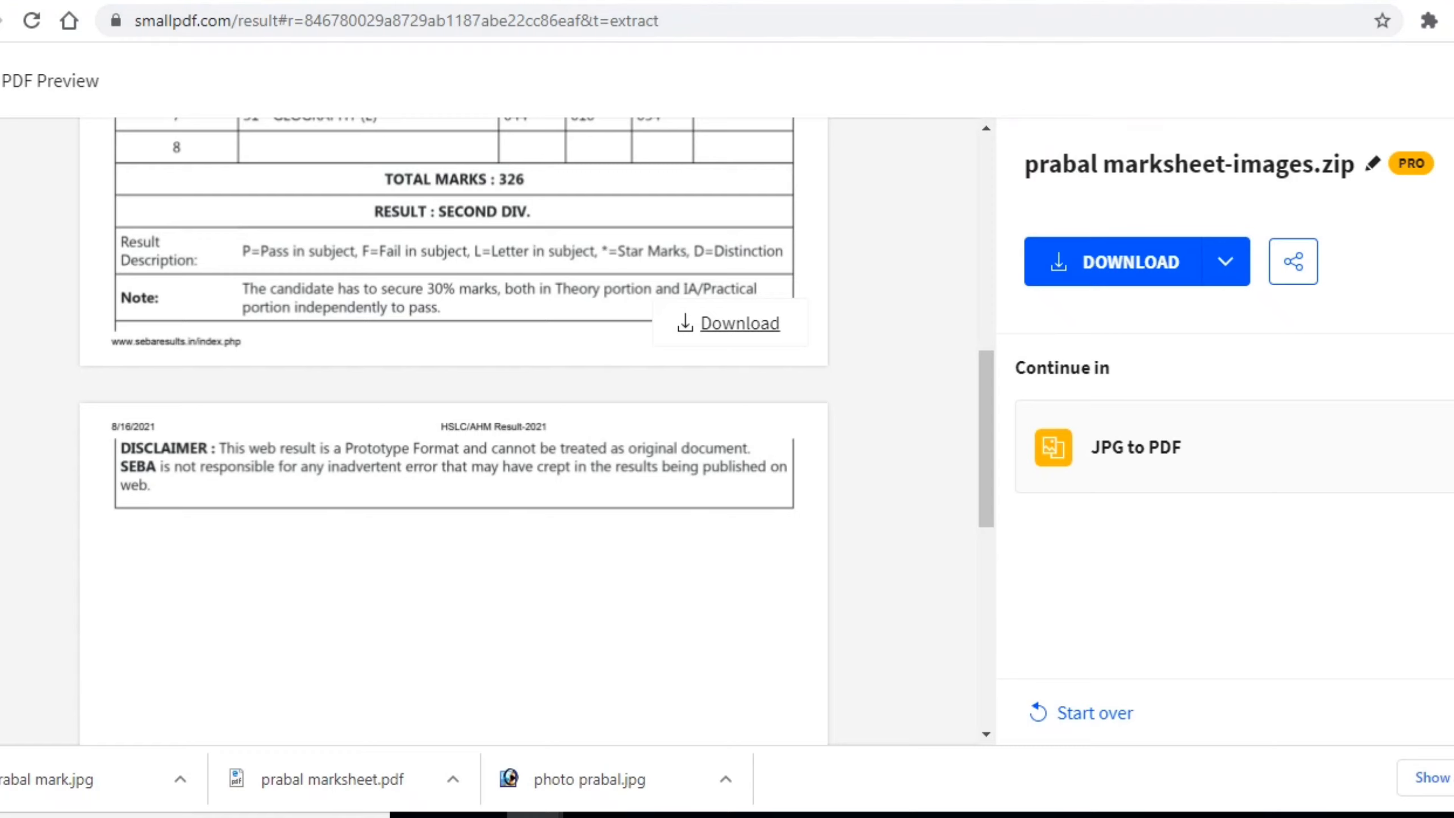
pyautogui.hotkey('ctrl', 'Tab')
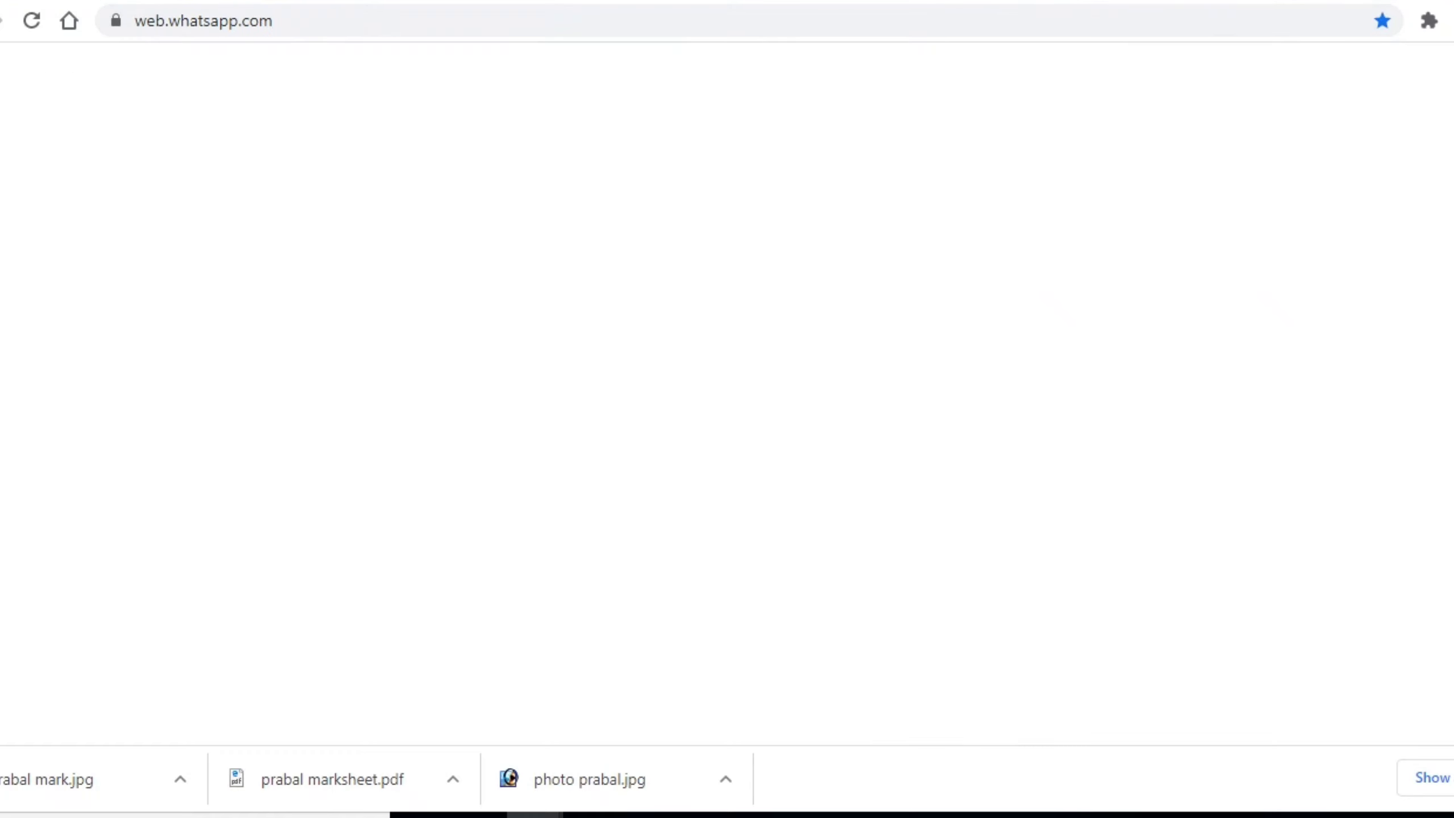
pyautogui.rightClick(687, 346)
pyautogui.click(769, 379)
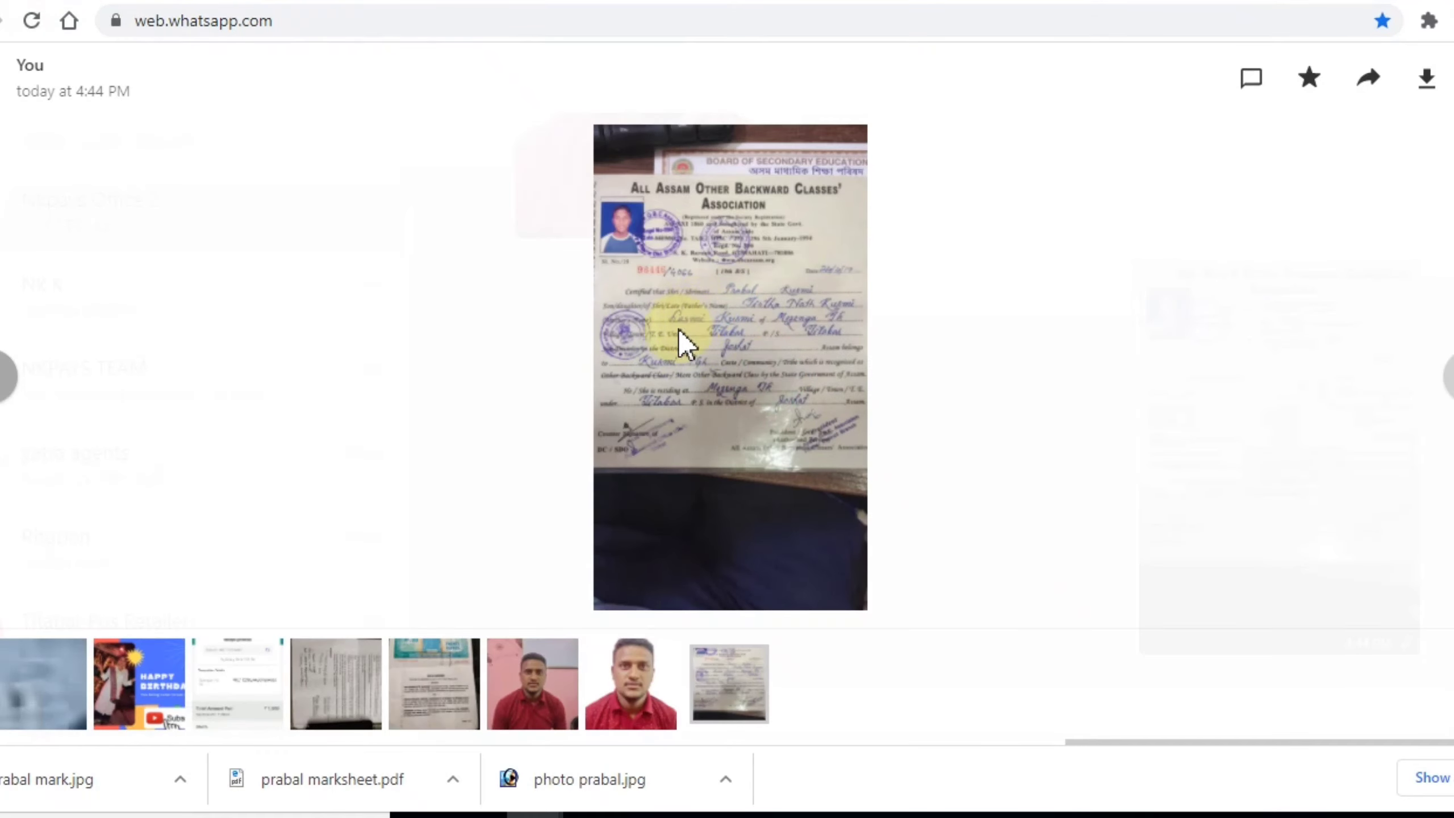
pyautogui.write('ca')
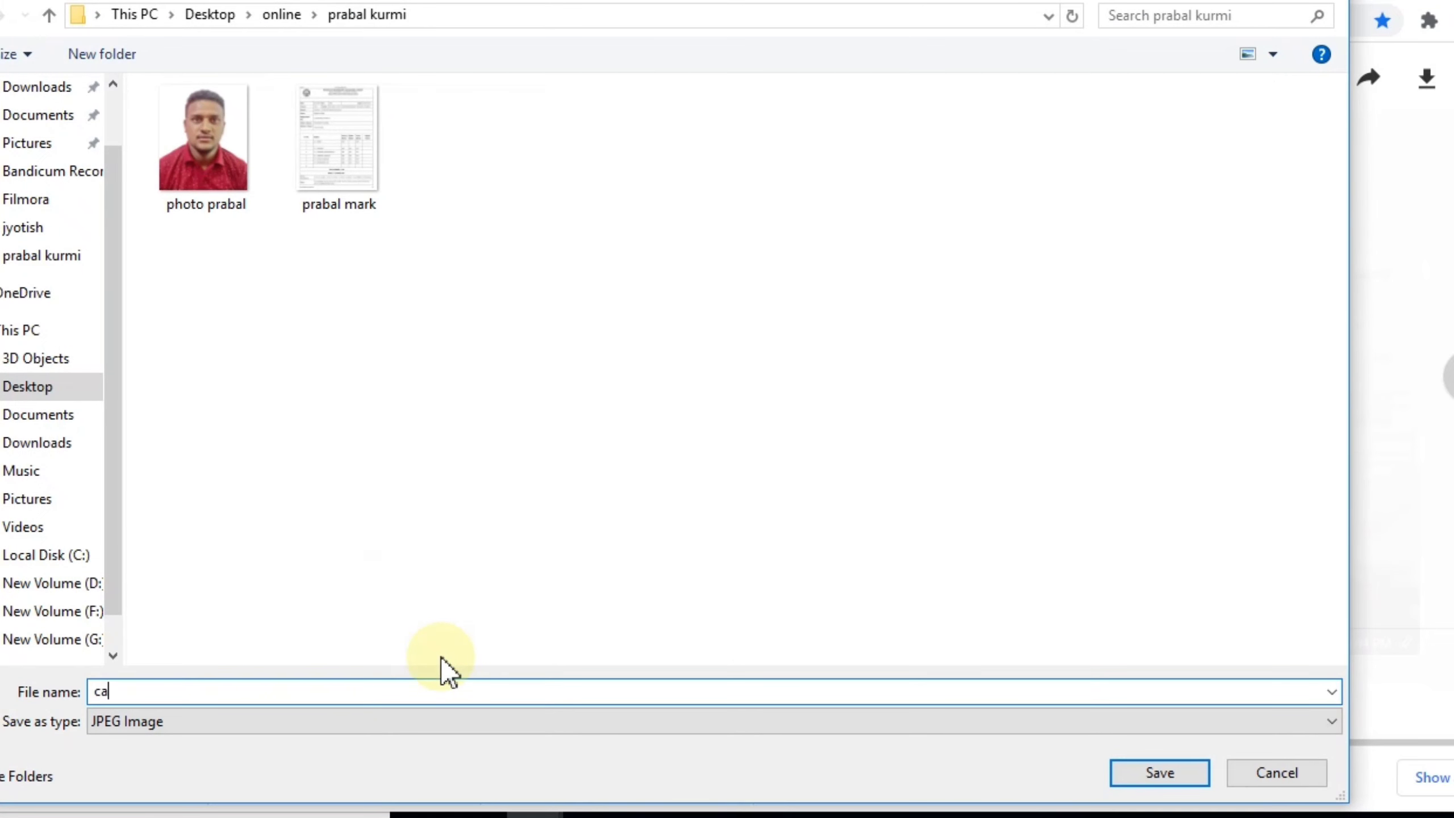
pyautogui.write('st')
pyautogui.press('Return')
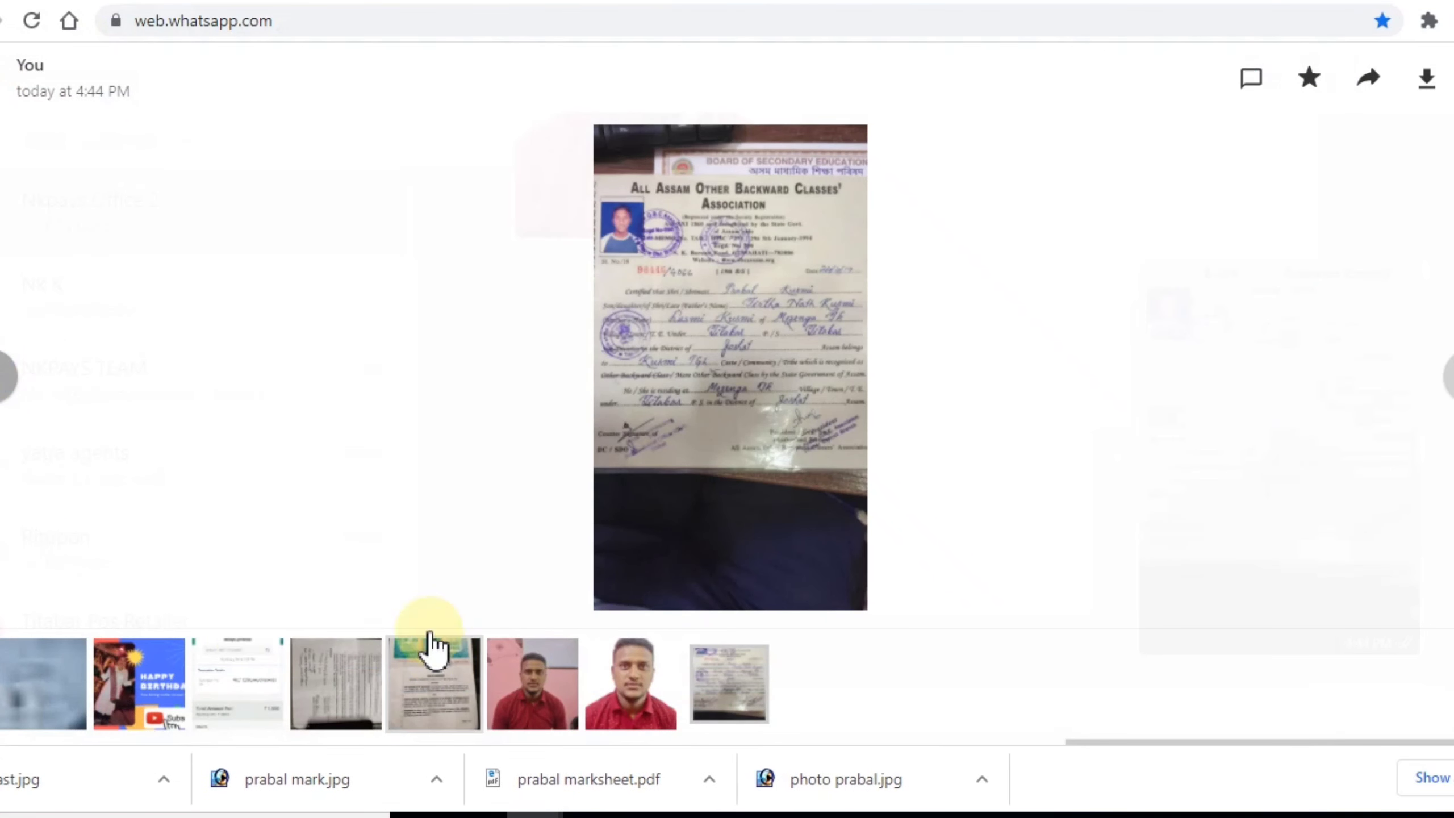
# Copy the caste certificate image and start a new 720 × 1280 Photoshop document.
pyautogui.click(1253, 81)
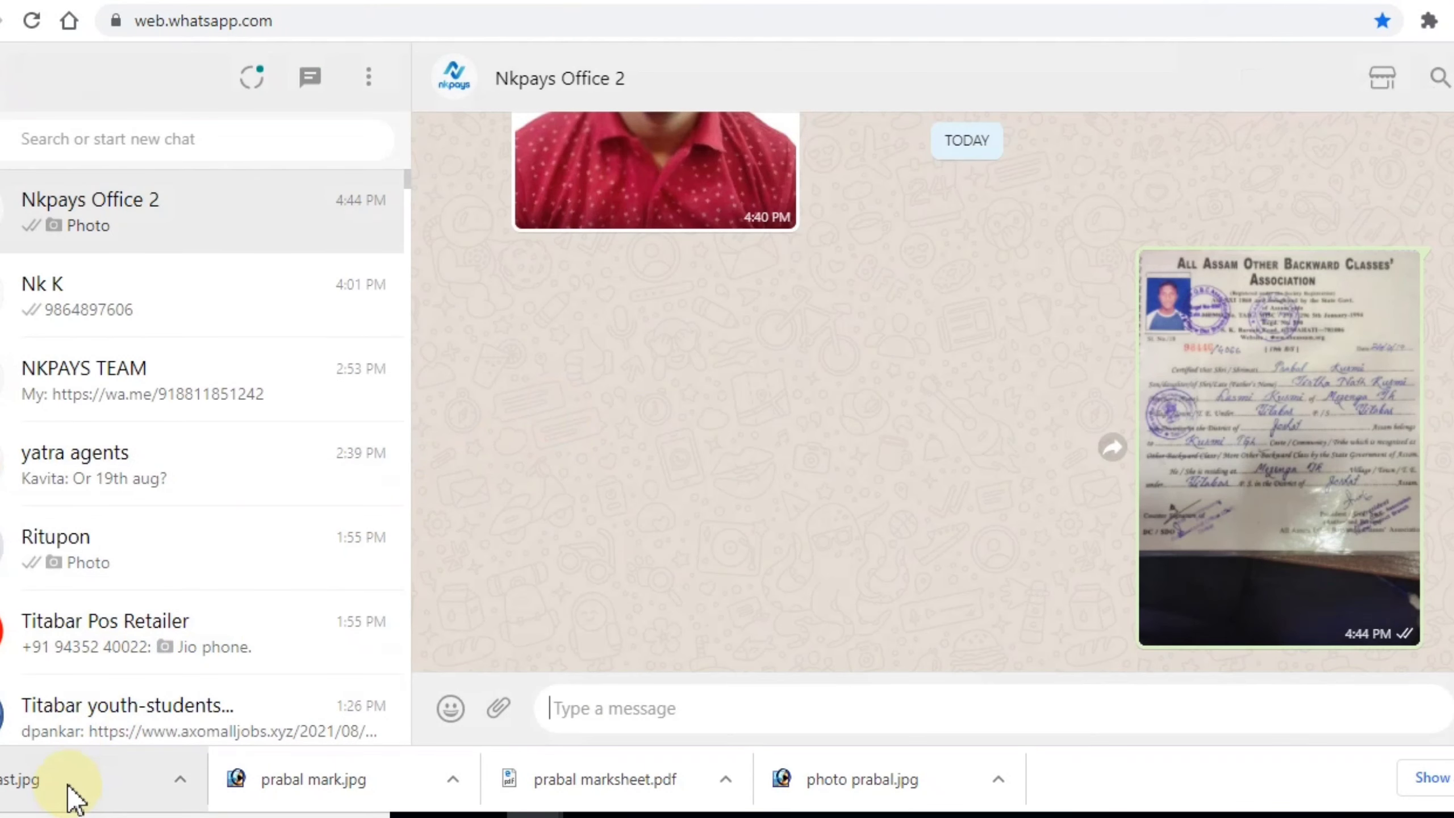
pyautogui.click(74, 797)
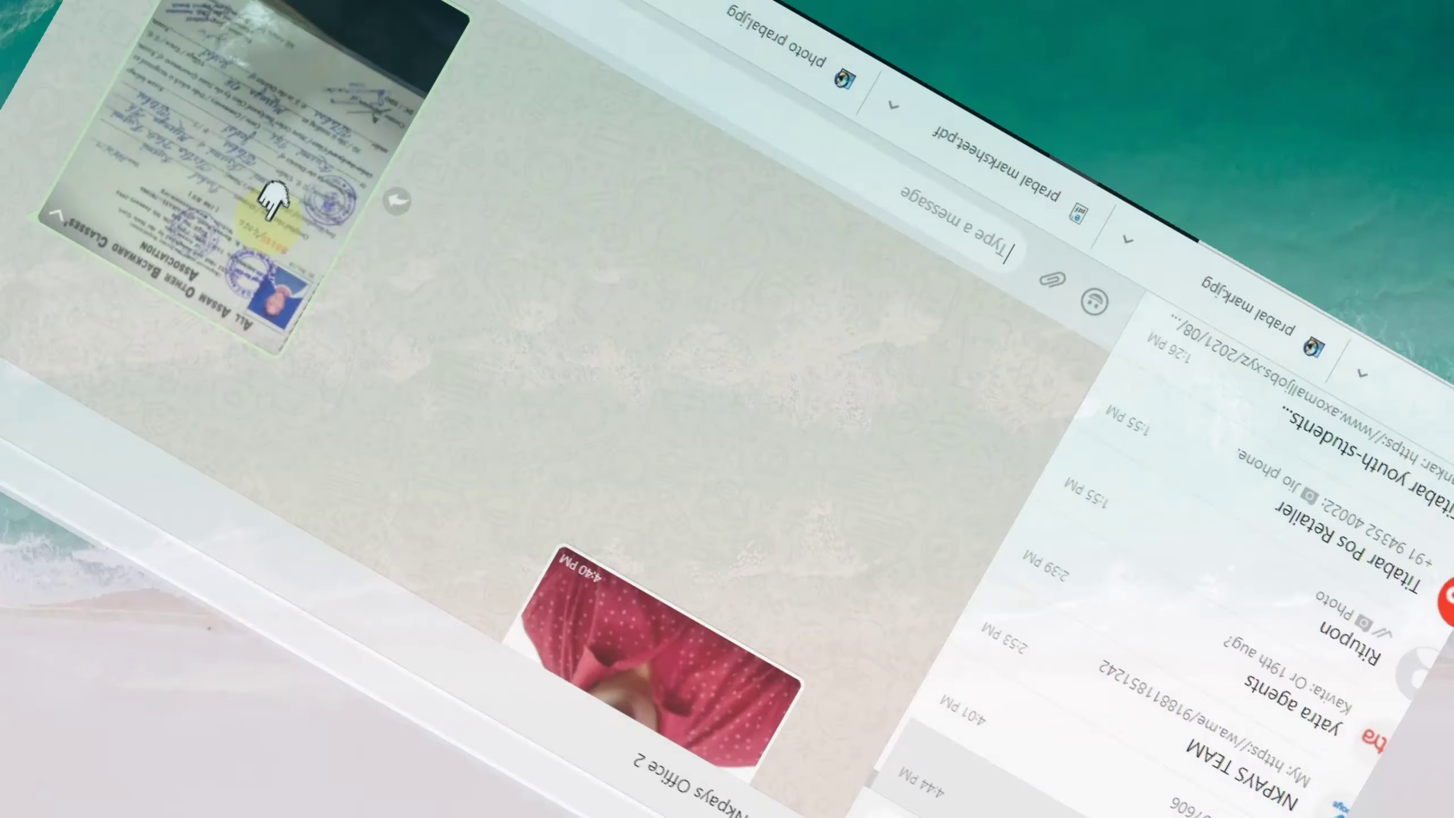
pyautogui.click(1262, 335)
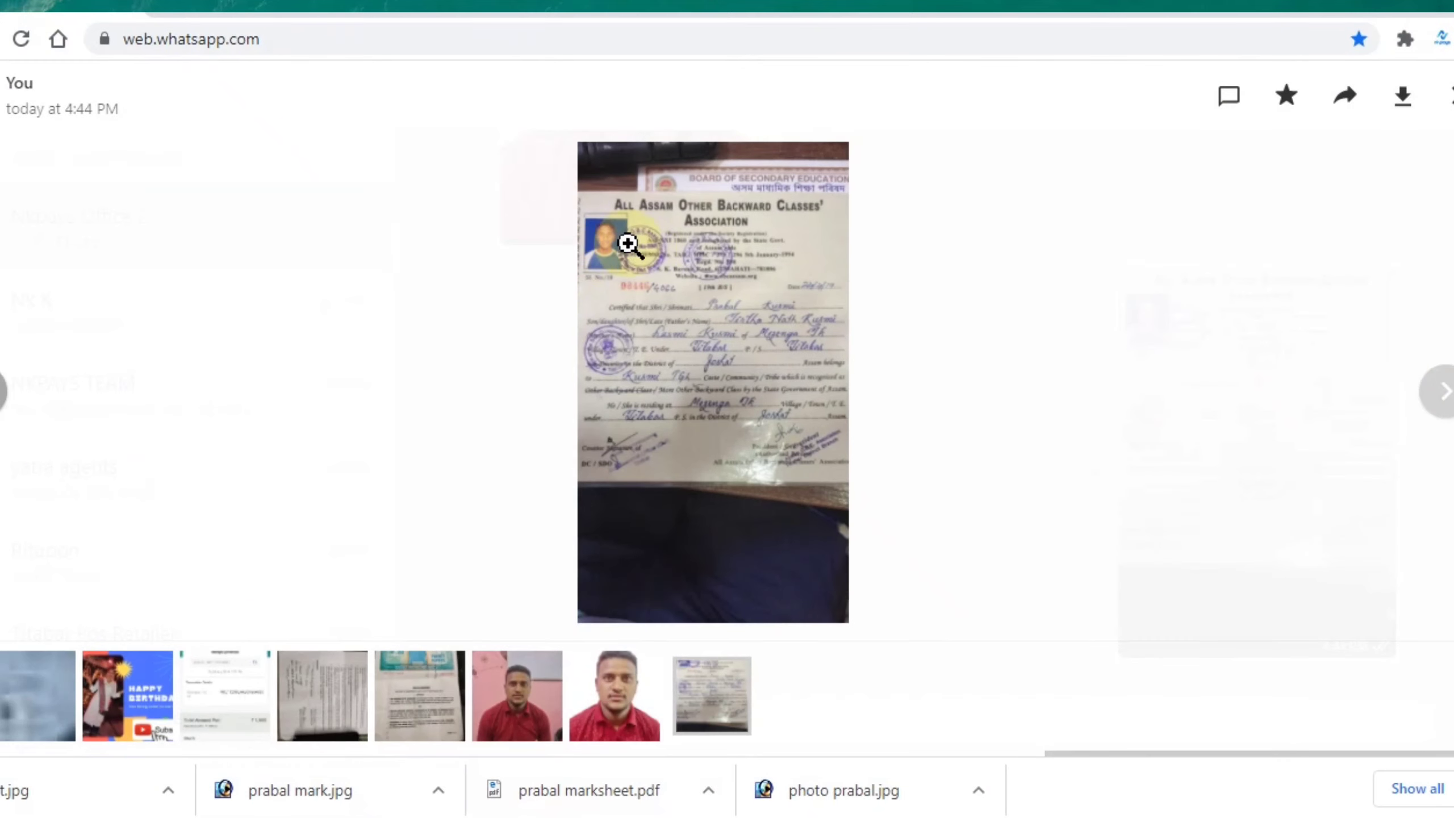
pyautogui.rightClick(711, 283)
pyautogui.click(773, 360)
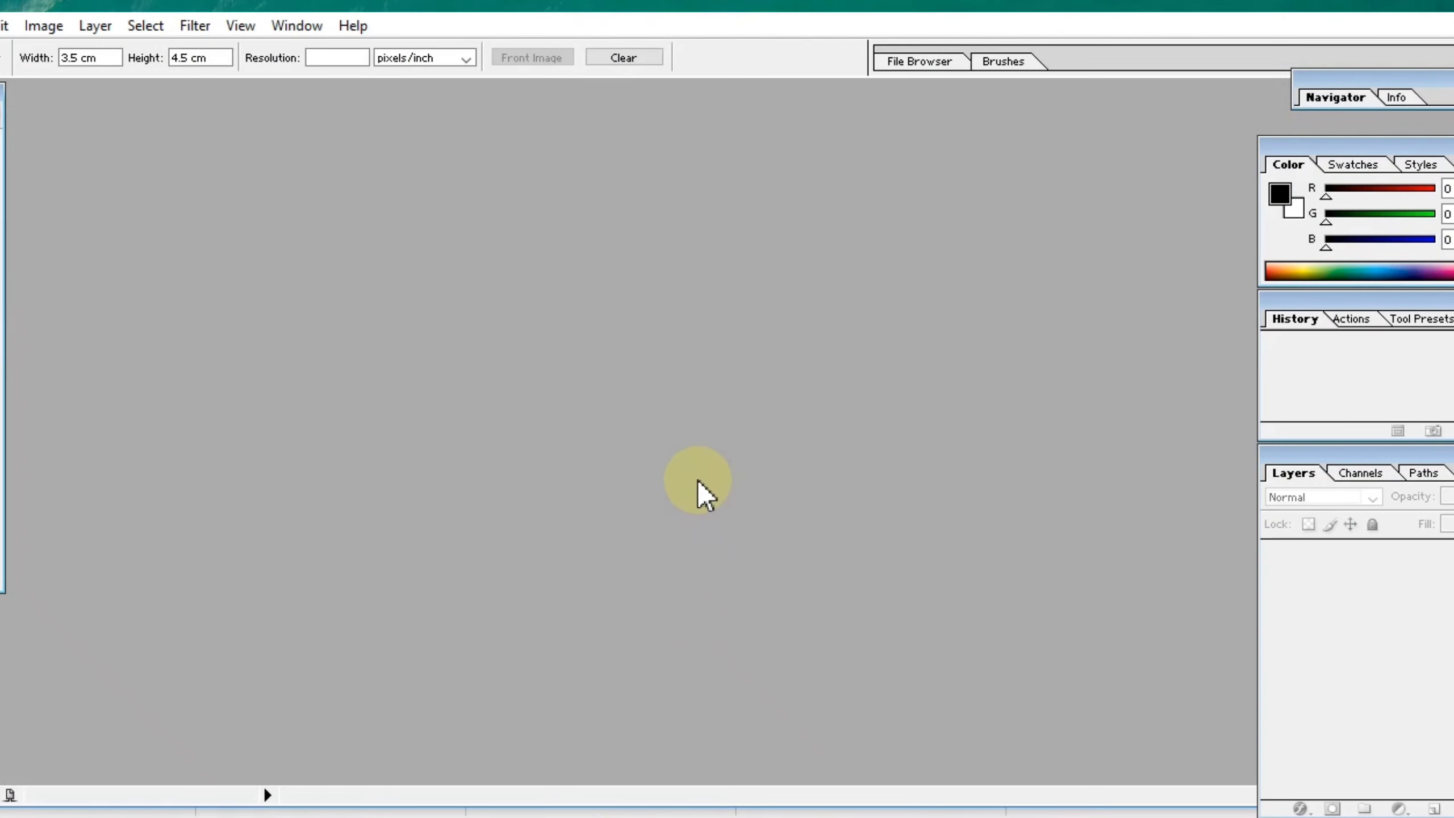
pyautogui.hotkey('ctrl', 'n')
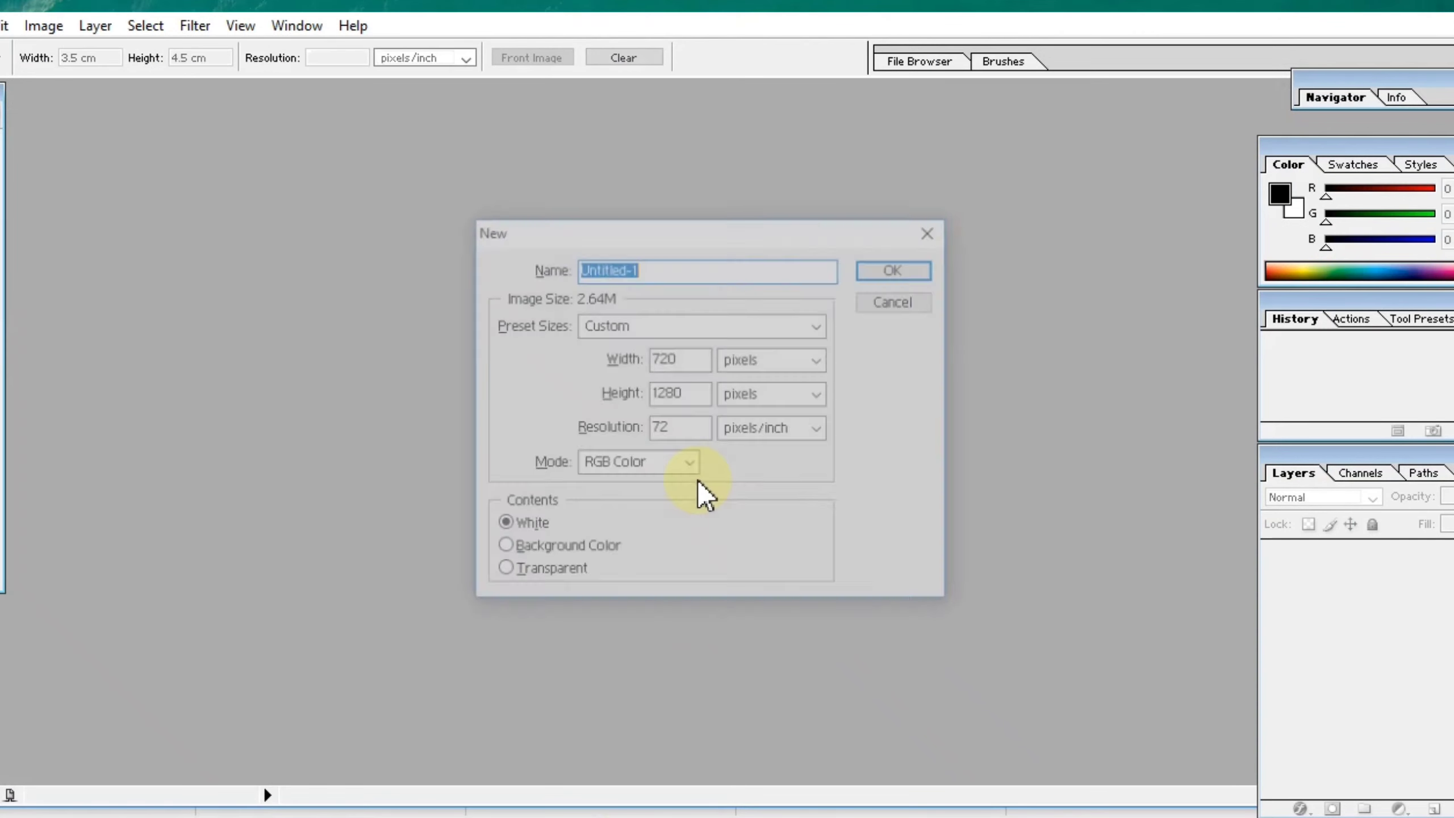
# Paste the certificate into the new document, crop it to the certificate and apply Auto Contrast.
pyautogui.press('Return')
pyautogui.hotkey('ctrl', 'v')
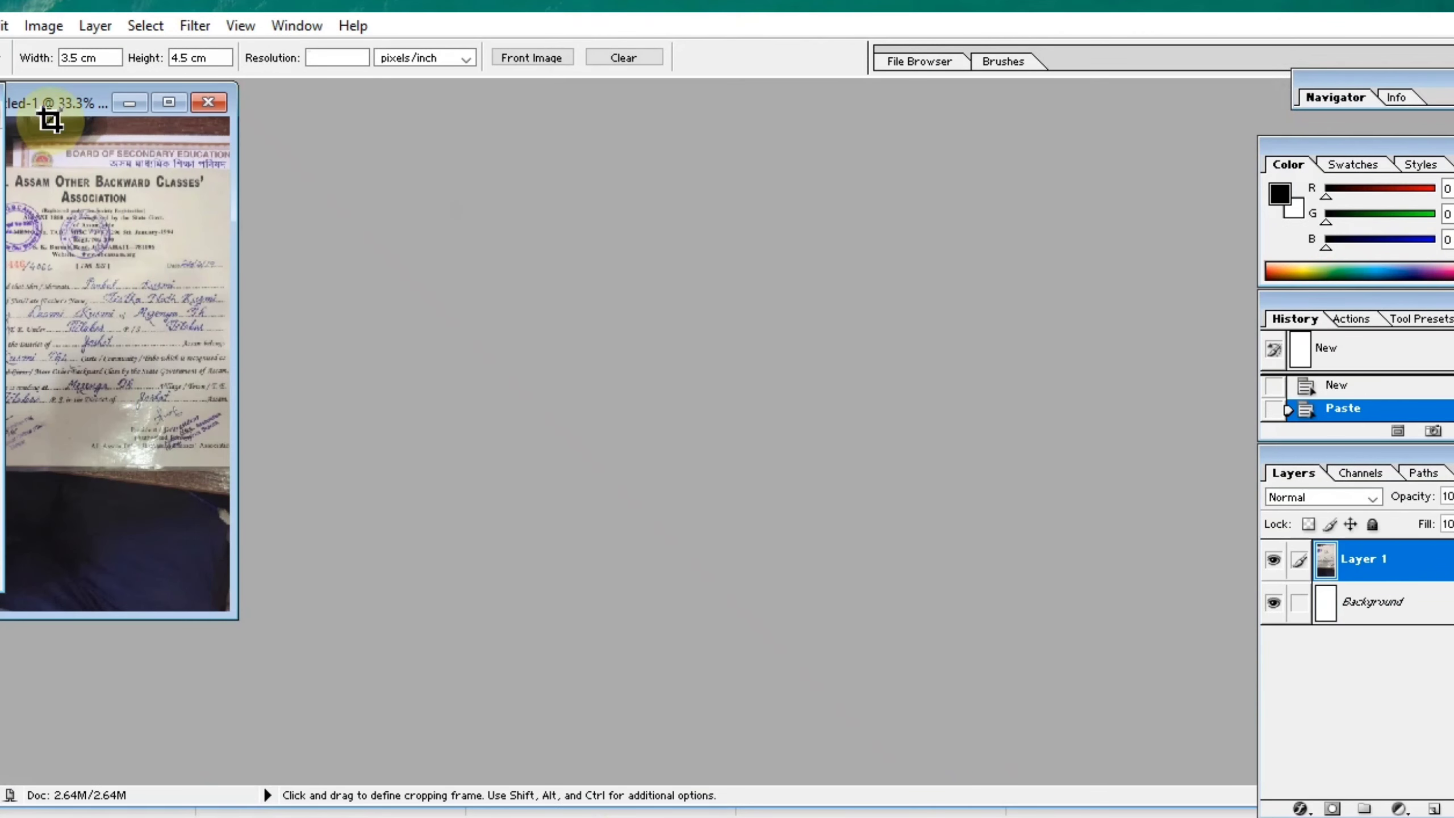
pyautogui.moveTo(56, 105); pyautogui.dragTo(470, 96)
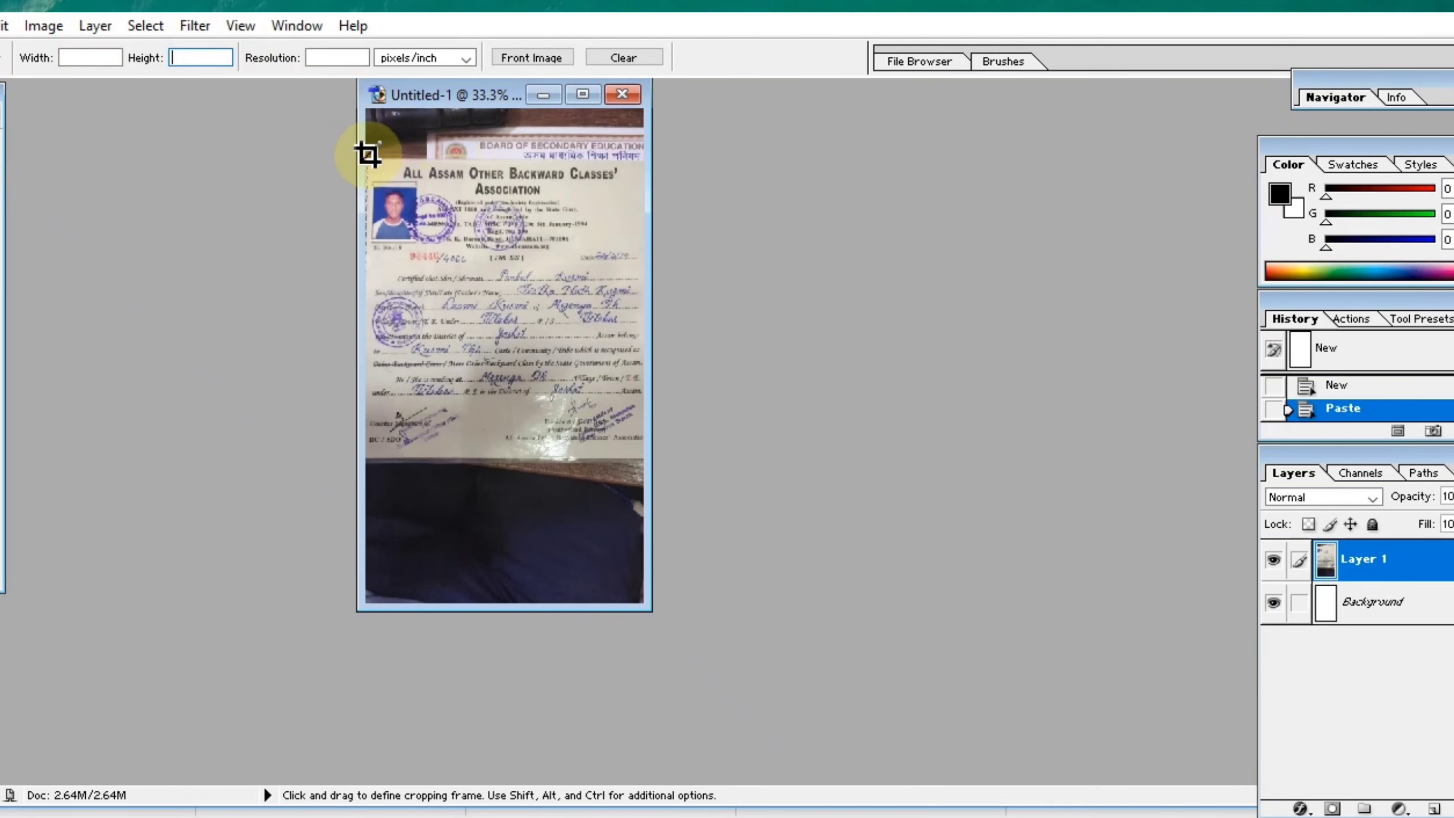
pyautogui.moveTo(365, 160); pyautogui.dragTo(241, 160)
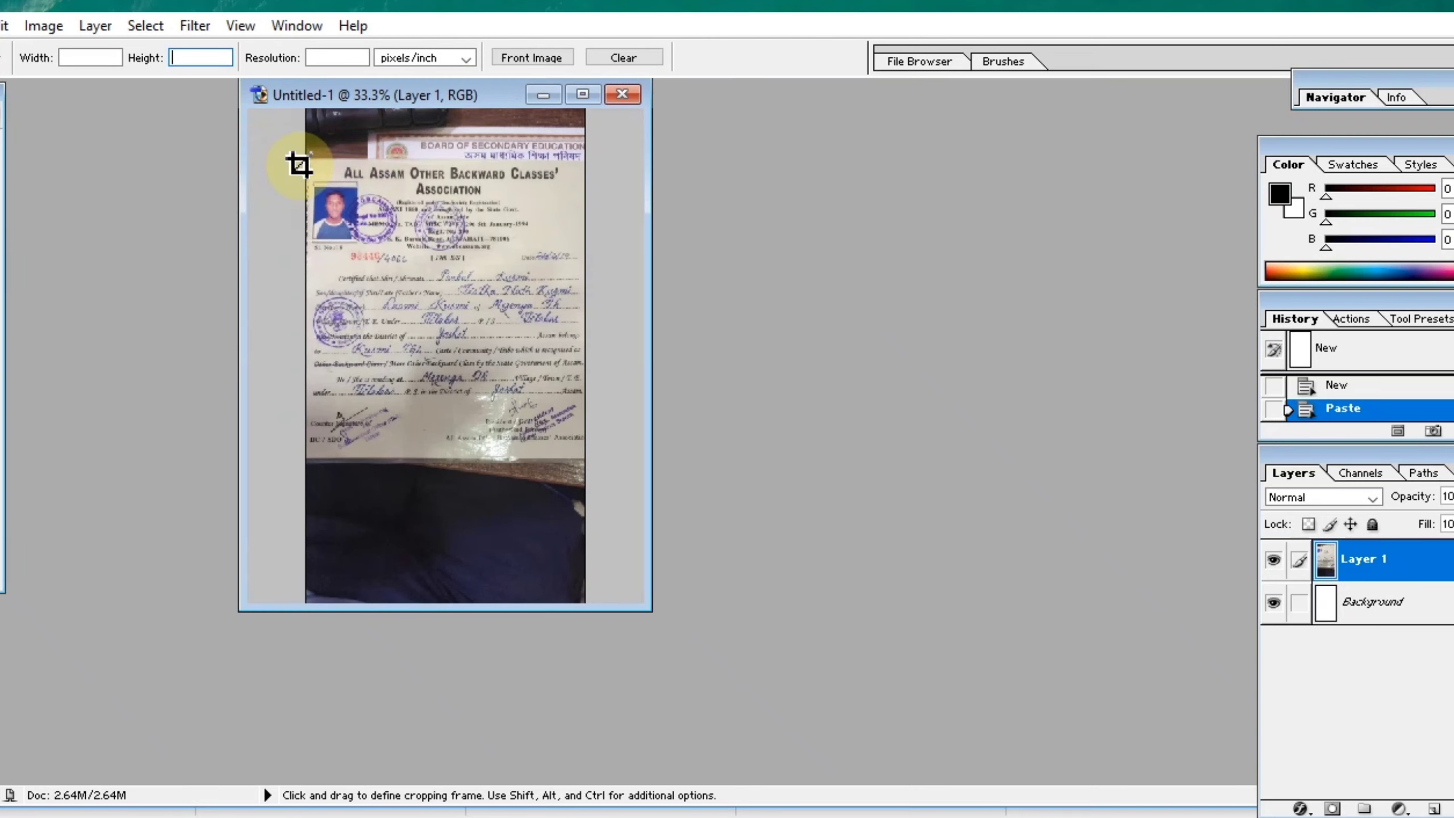
pyautogui.moveTo(522, 298); pyautogui.dragTo(688, 496)
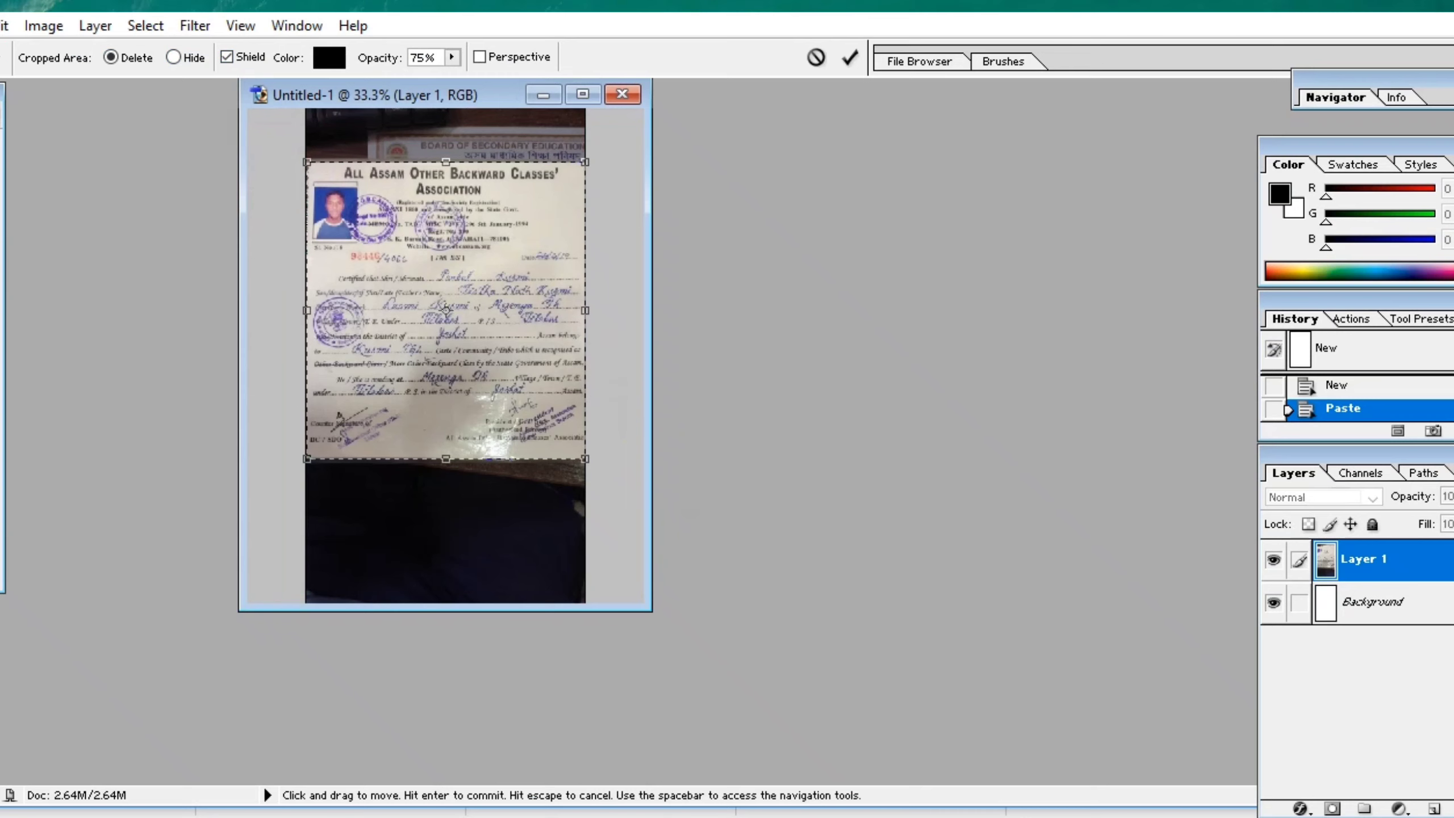
pyautogui.press('Return')
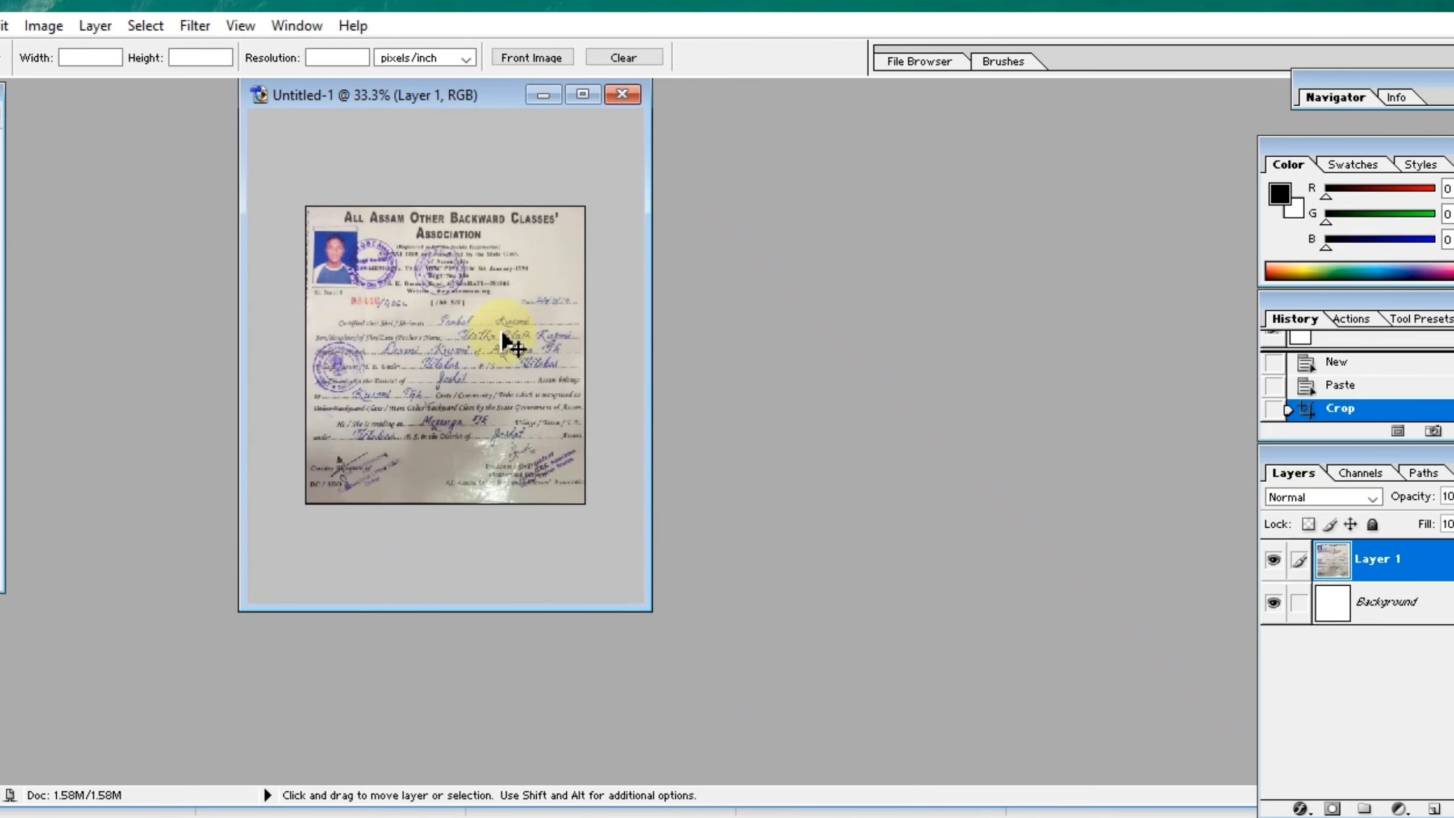
pyautogui.press('c')
pyautogui.hotkey('ctrl', 'alt', 'shift', 'l')
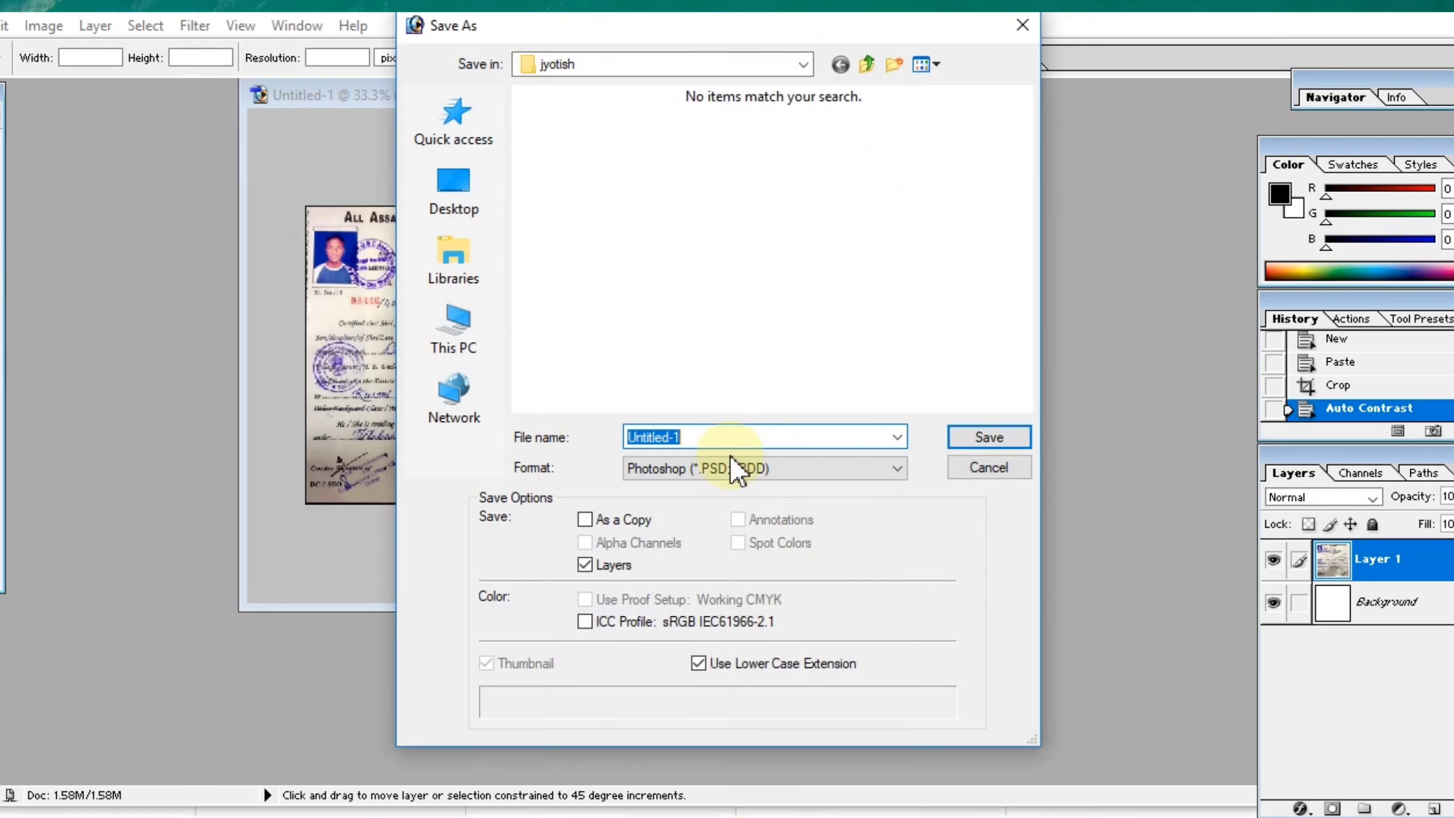
# Save it as a JPEG in Desktop > online > the student's folder with a caste-certificate name.
pyautogui.click(740, 467)
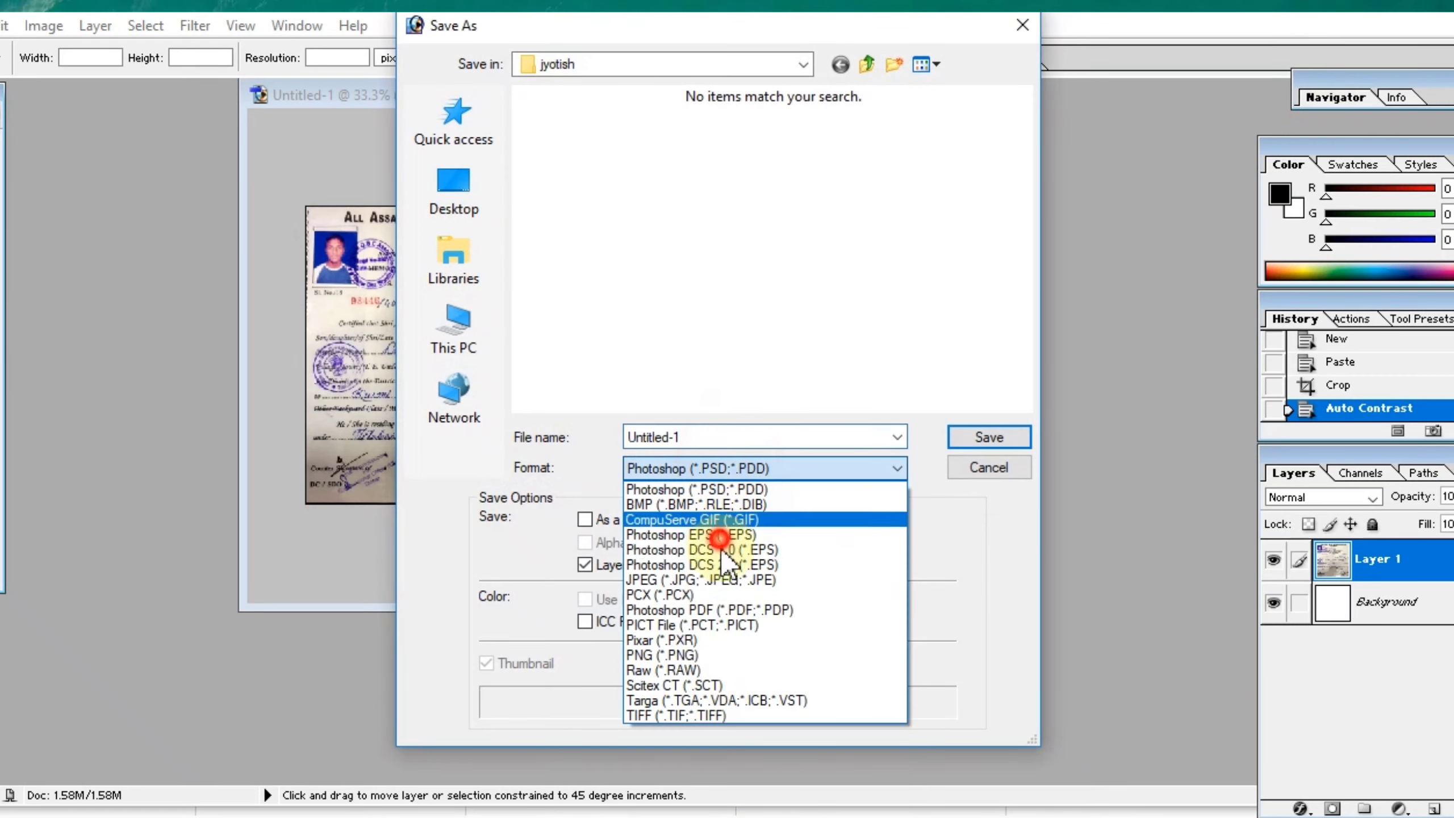
pyautogui.click(724, 591)
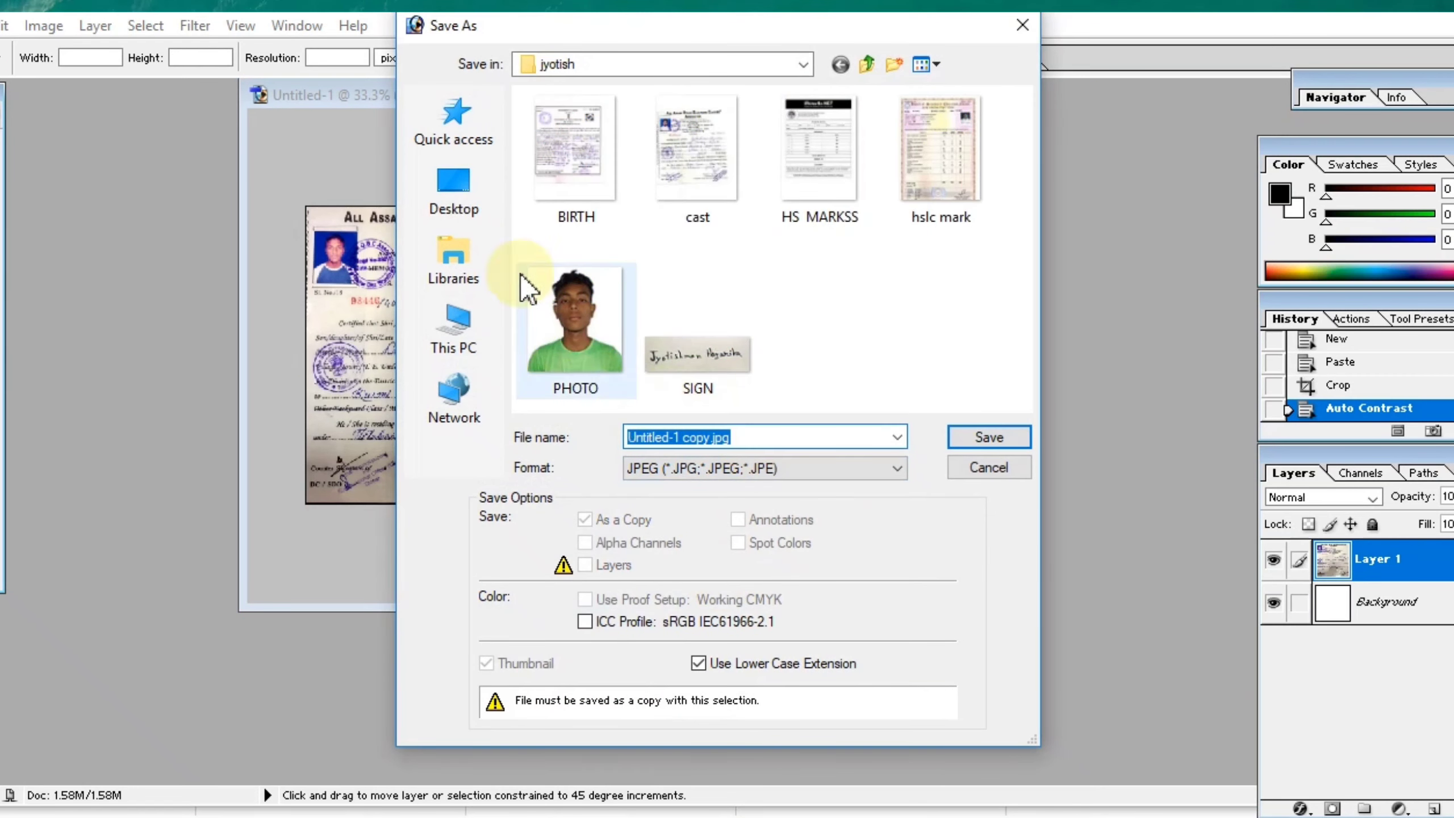
pyautogui.click(461, 185)
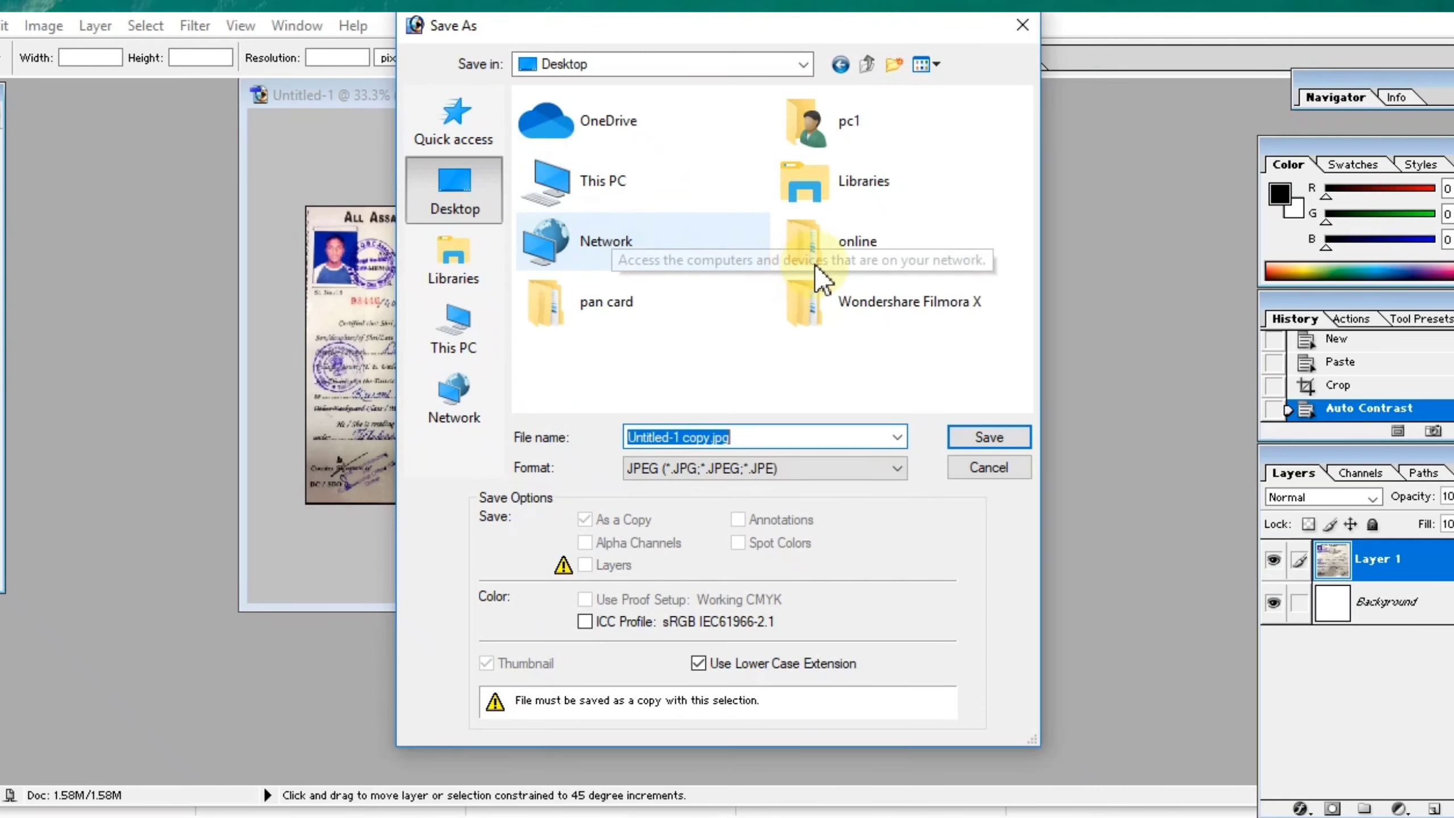
pyautogui.doubleClick(815, 261)
pyautogui.doubleClick(580, 168)
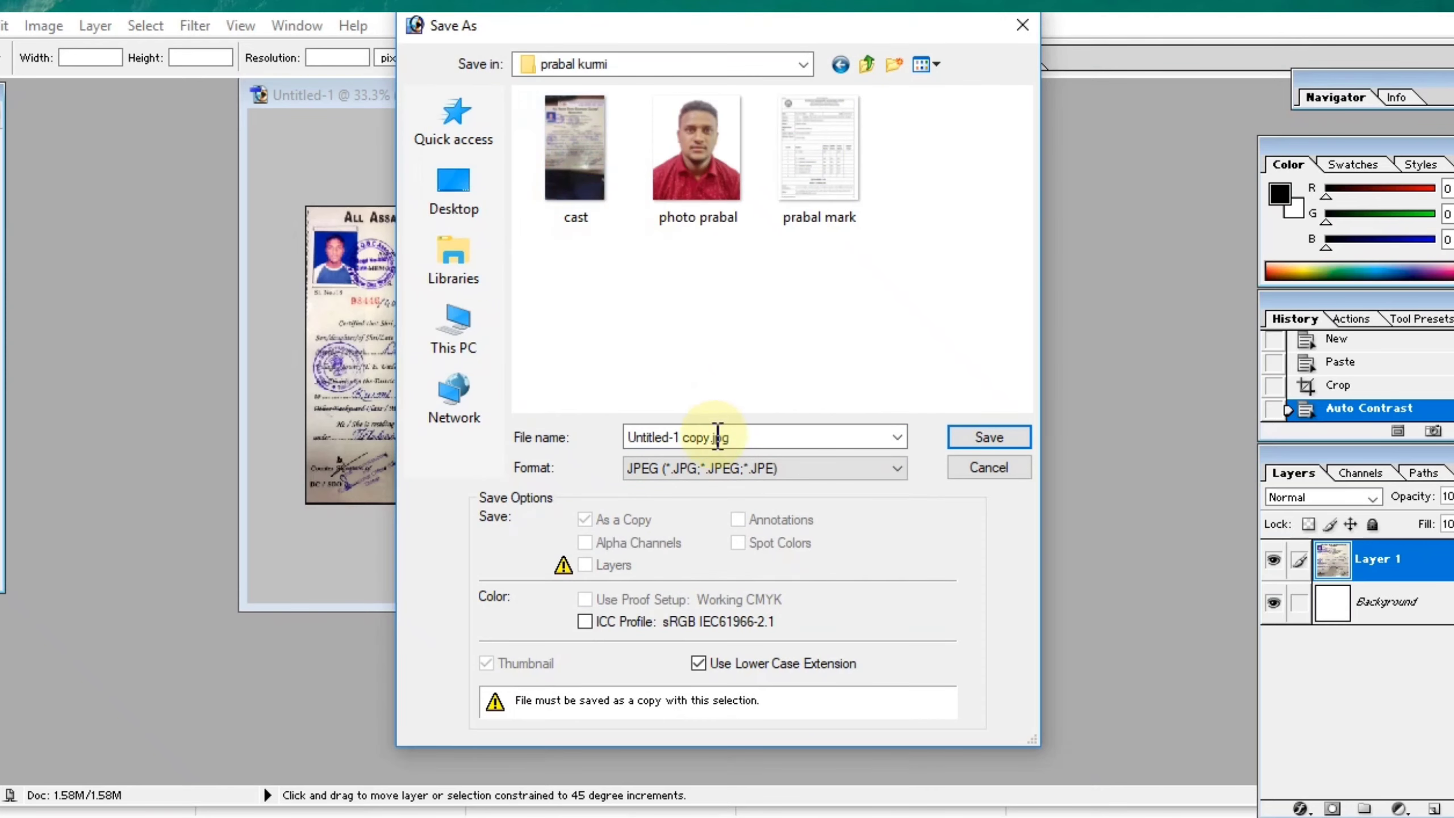
pyautogui.click(695, 435)
pyautogui.write('cas')
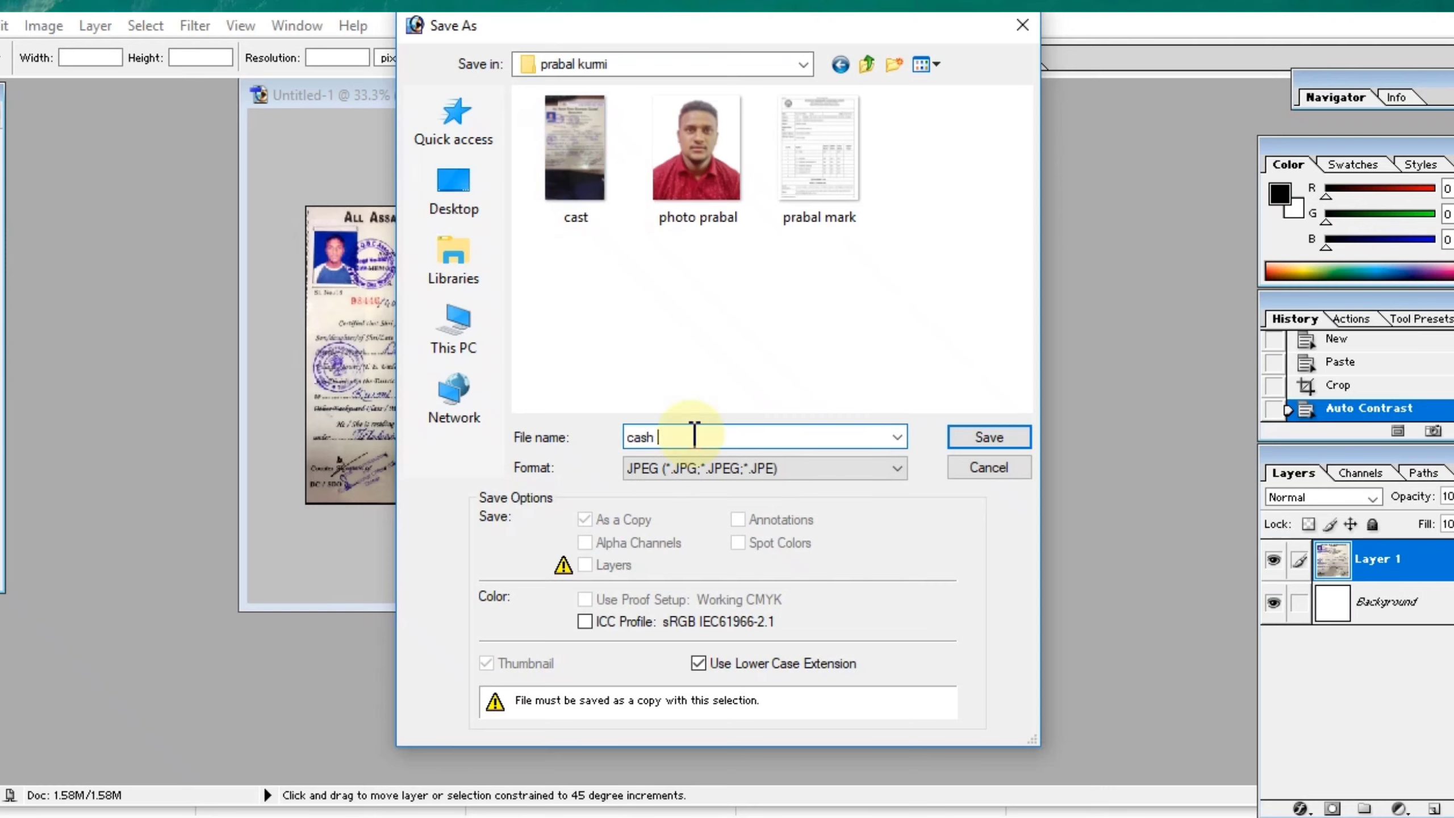
pyautogui.write('h')
pyautogui.press('BackSpace')
pyautogui.press('BackSpace')
pyautogui.write('t prabal')
pyautogui.press('Return')
pyautogui.press('Return')
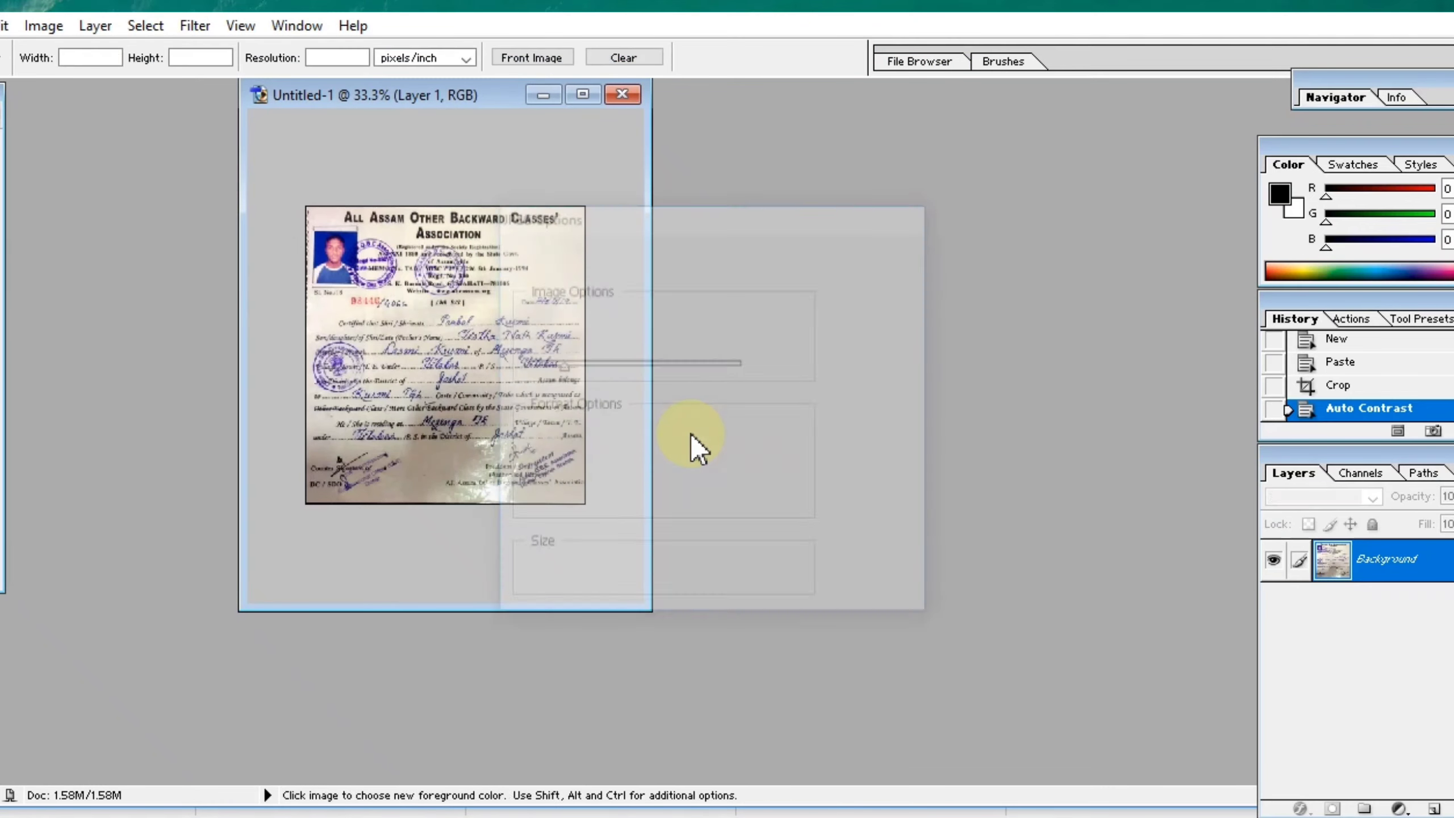
pyautogui.click(466, 808)
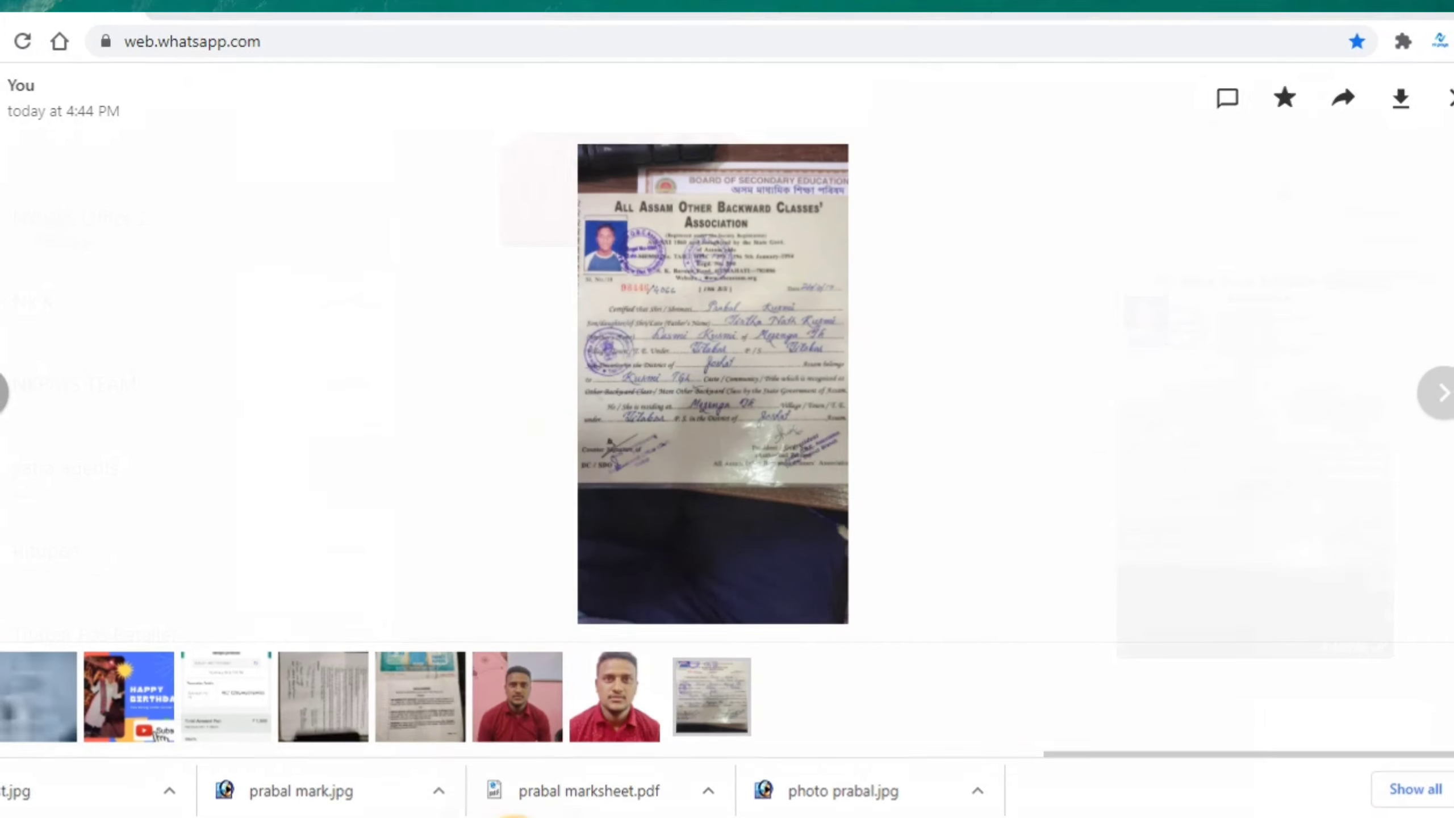
# Attach the saved caste certificate JPEG under Upload Caste Certificate.
pyautogui.click(466, 807)
pyautogui.hotkey('alt', 'Tab')
pyautogui.hotkey('ctrl', 'Tab')
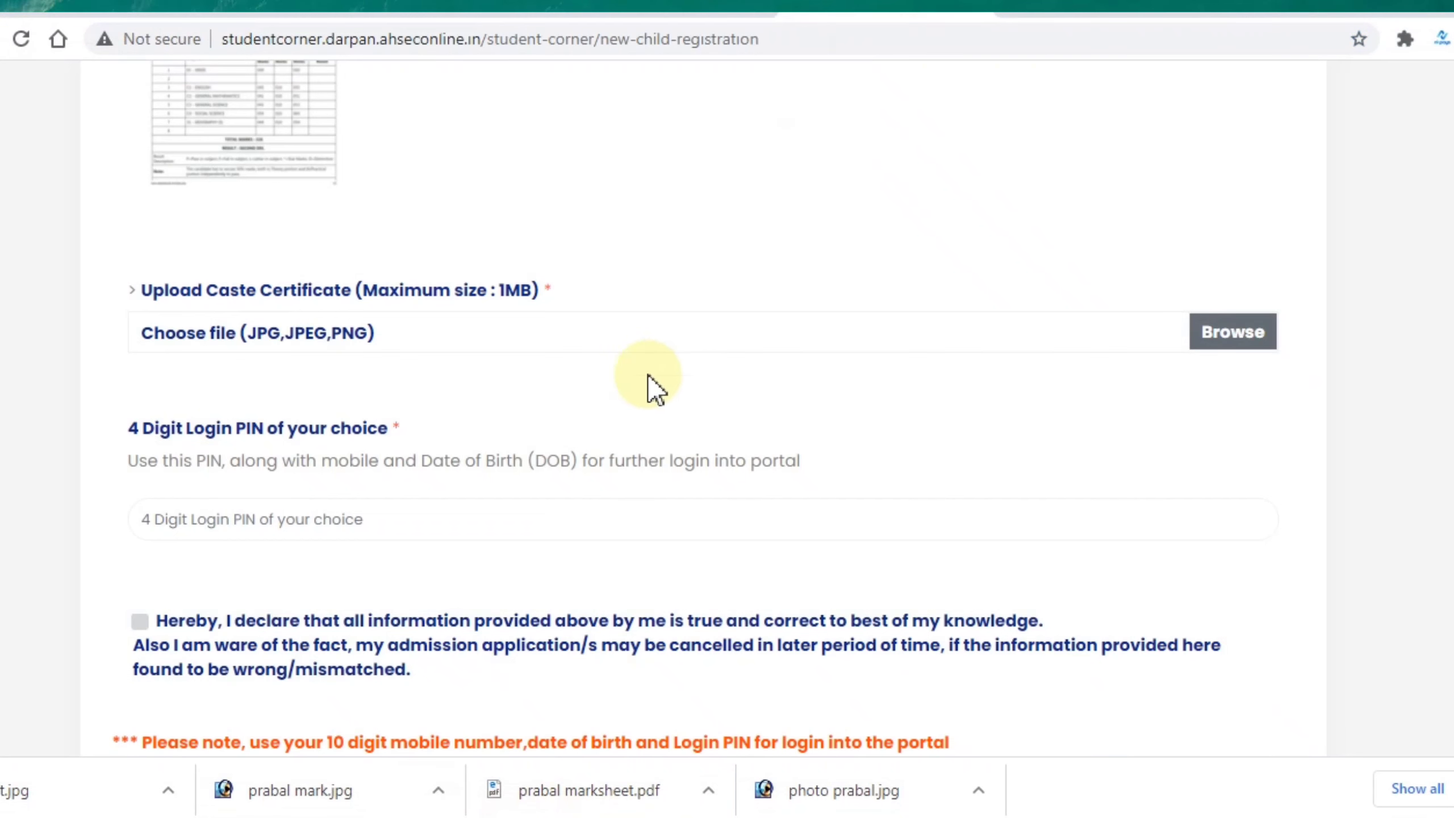
pyautogui.click(1195, 340)
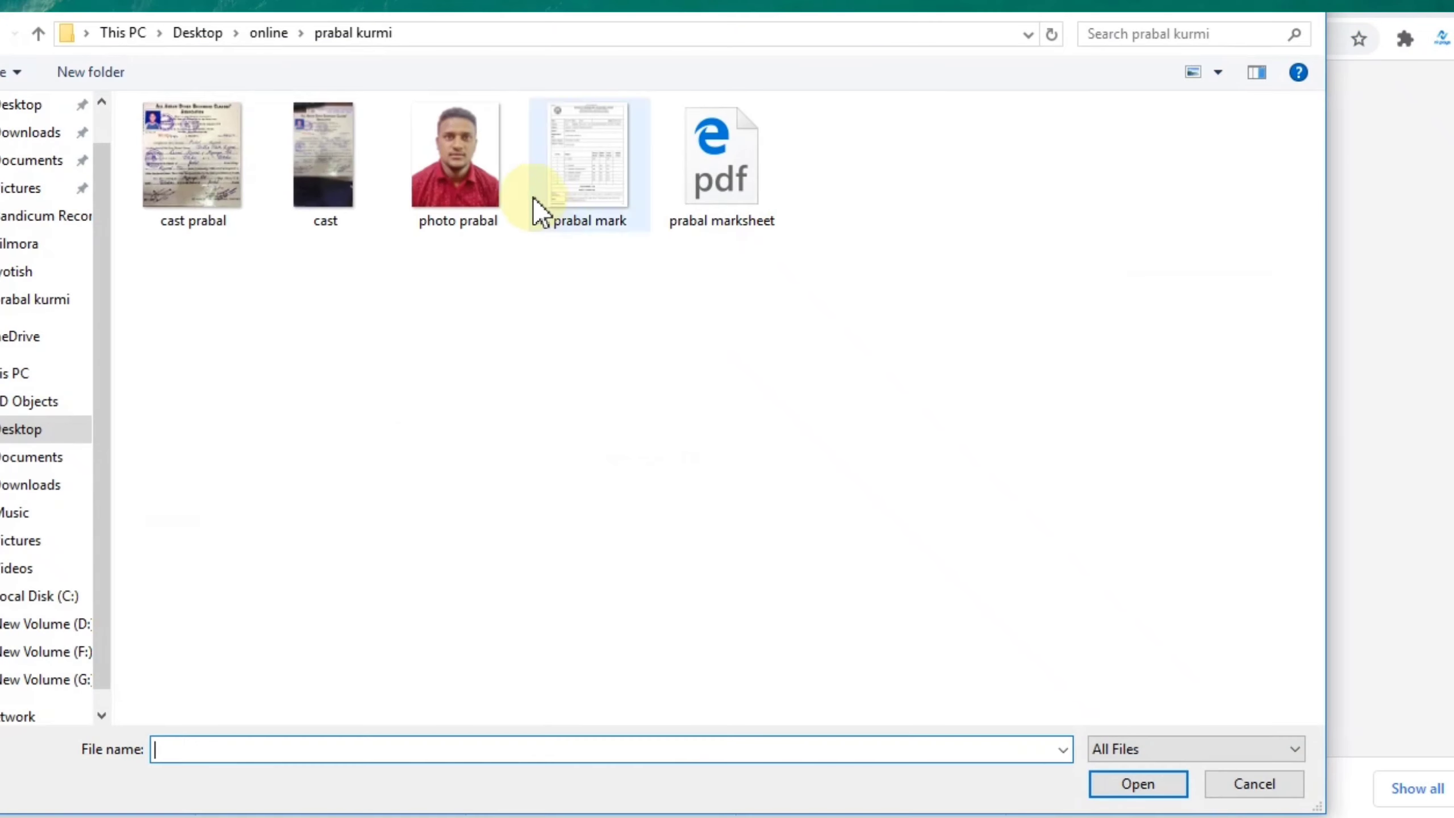
pyautogui.click(460, 169)
pyautogui.click(223, 162)
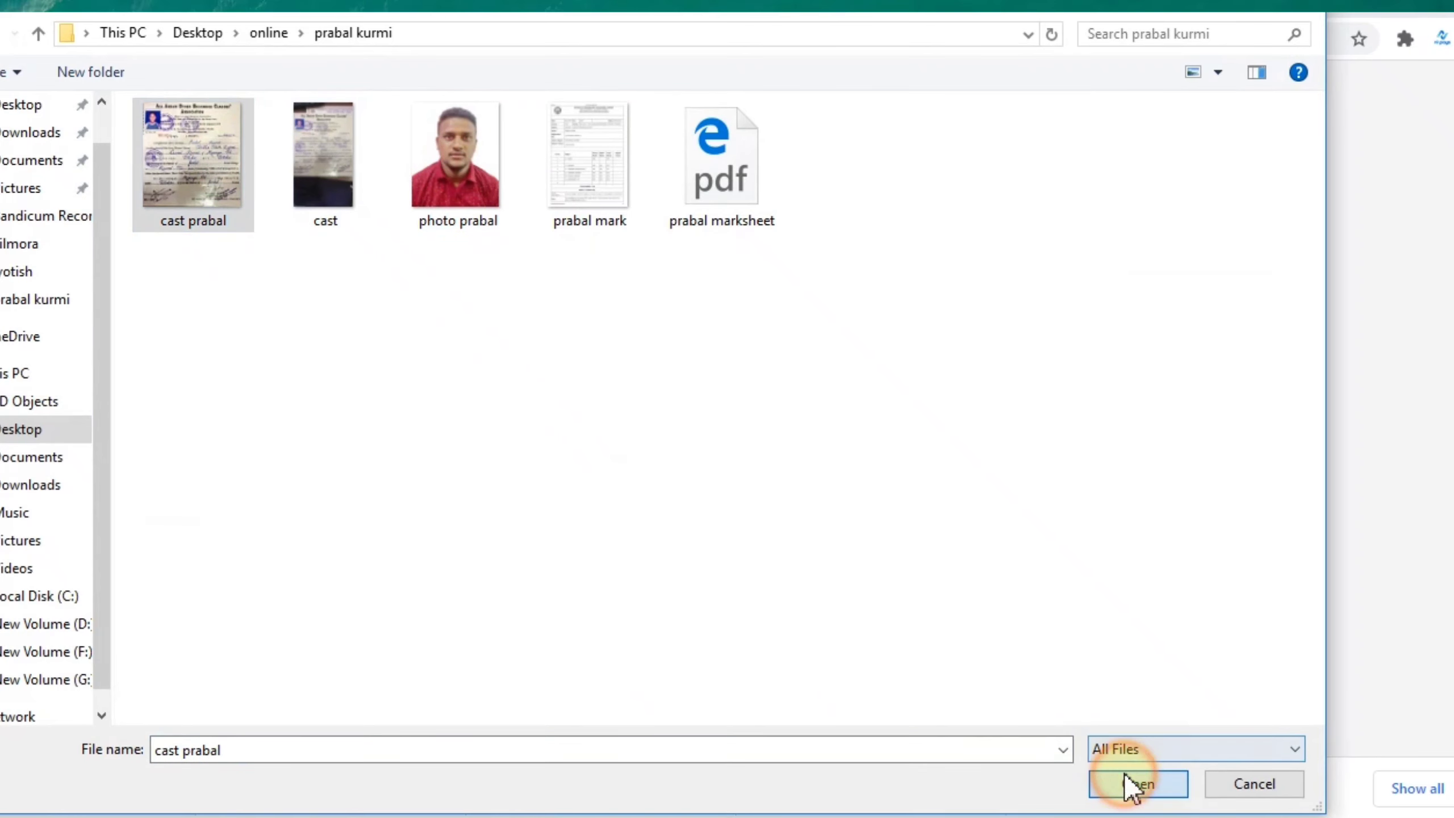
pyautogui.click(1124, 778)
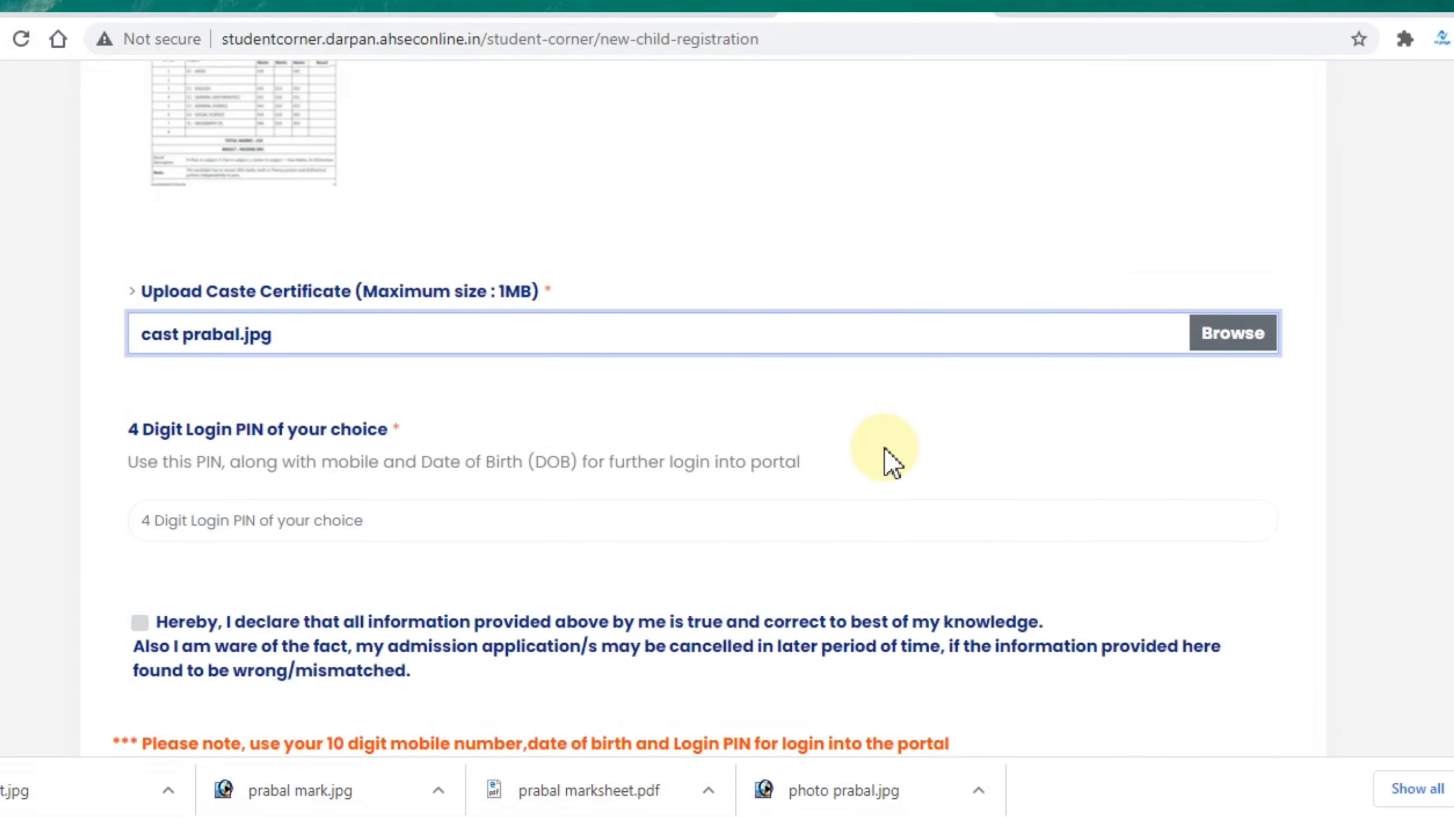
pyautogui.scroll(4, 847, 470)
pyautogui.scroll(-6, 687, 498)
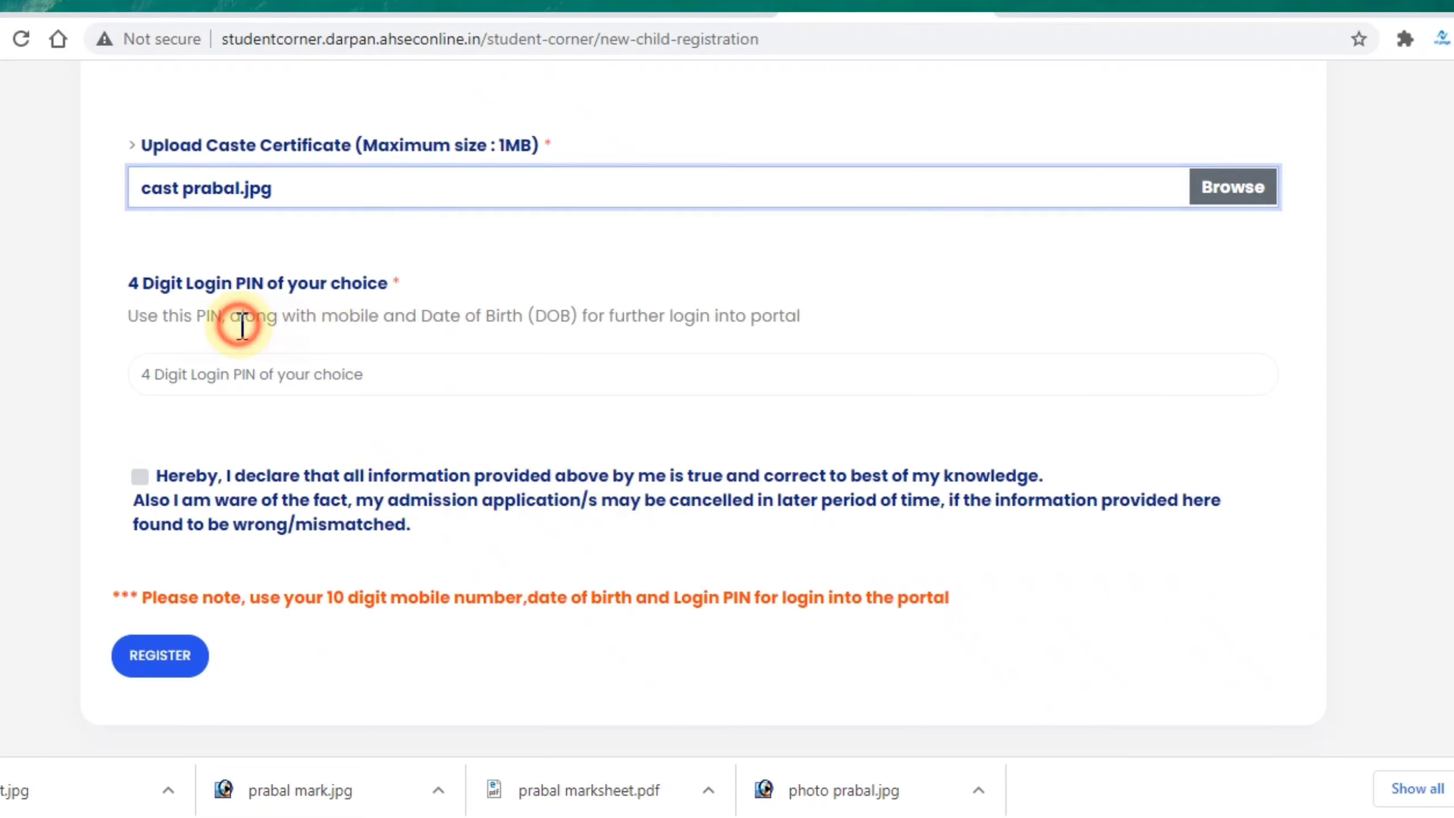
# Enter a 4-digit login PIN, accept the declaration and submit with REGISTER.
pyautogui.click(217, 390)
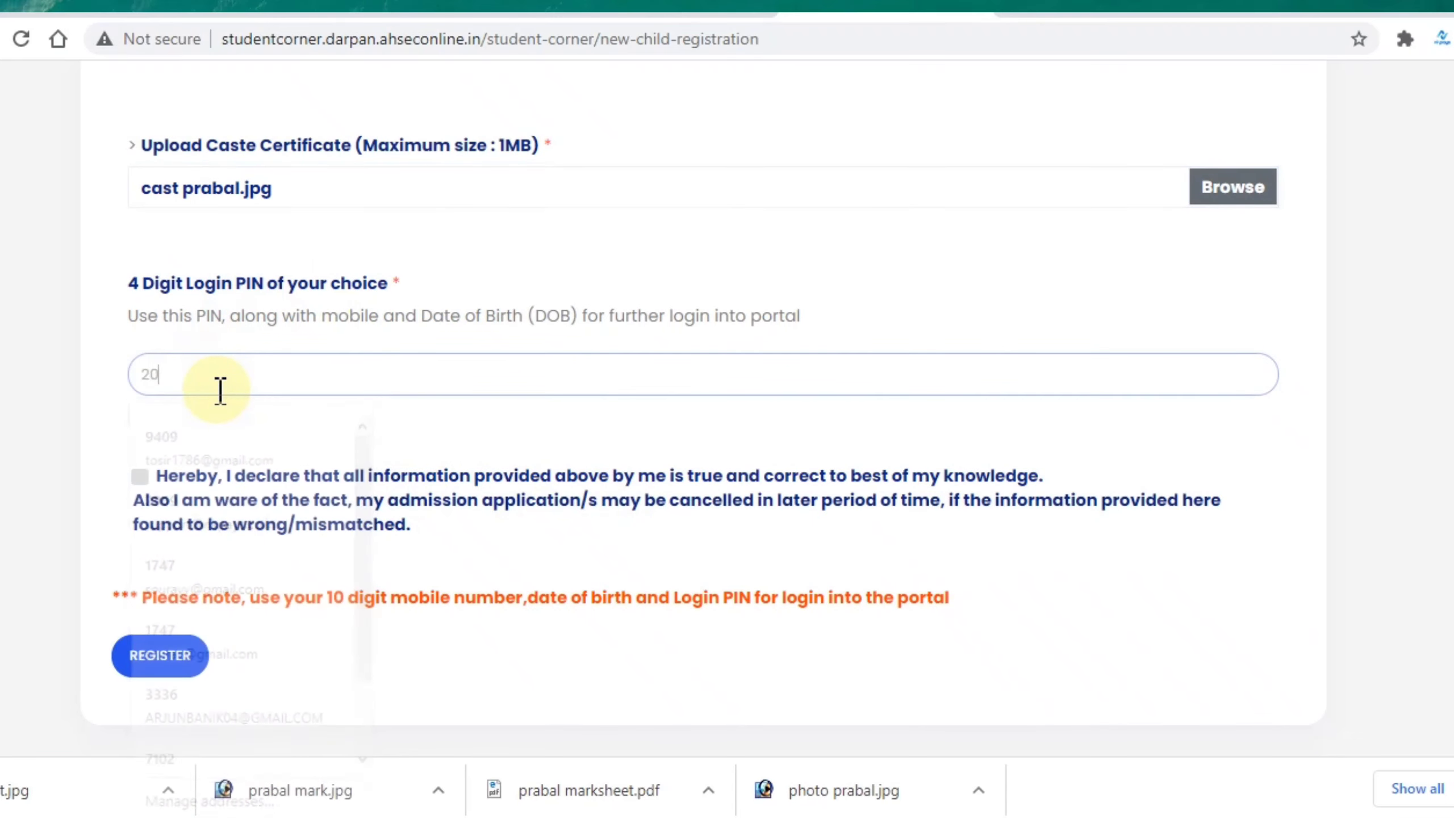
pyautogui.click(132, 481)
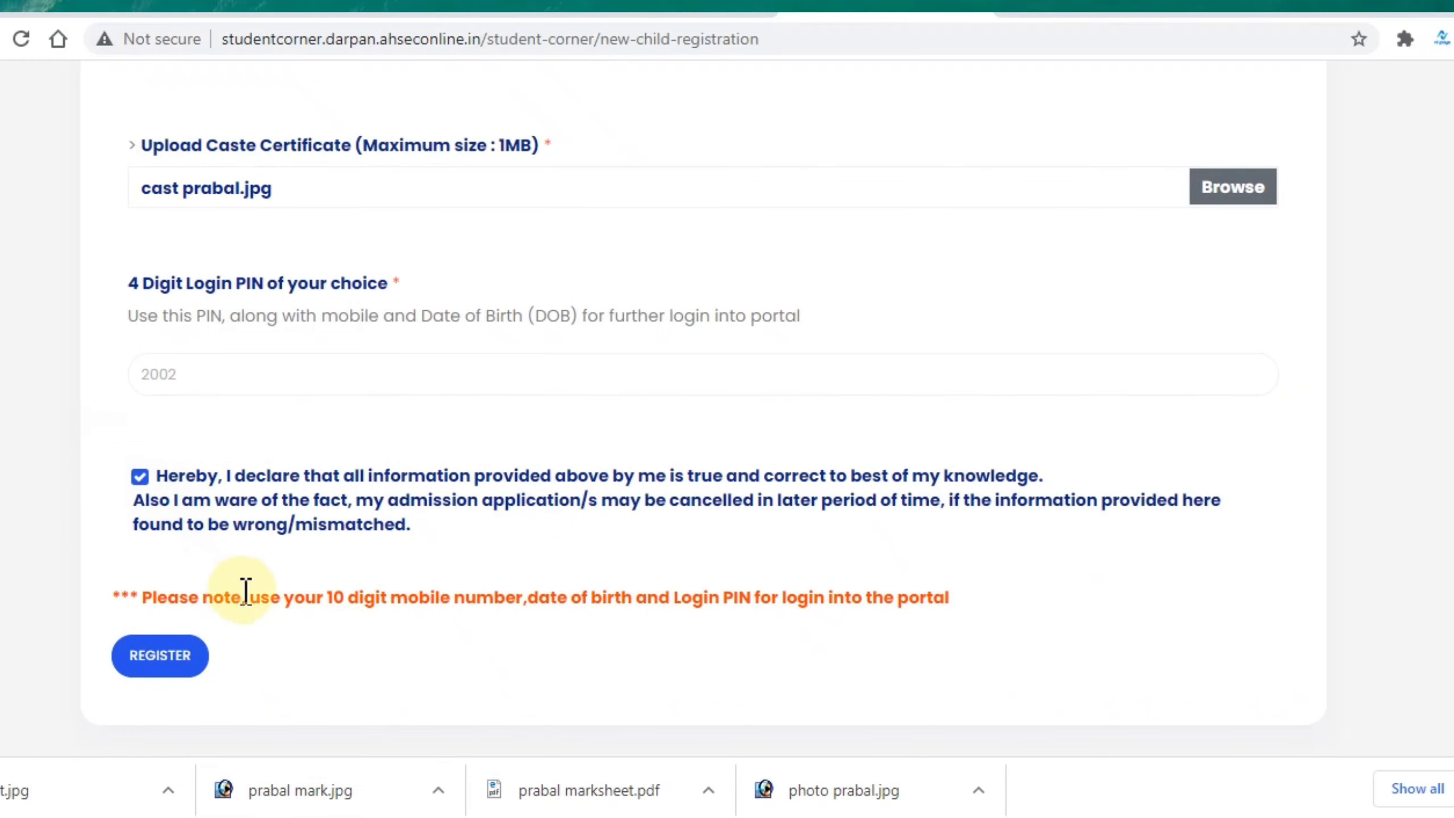
pyautogui.click(159, 655)
pyautogui.scroll(15, 318, 545)
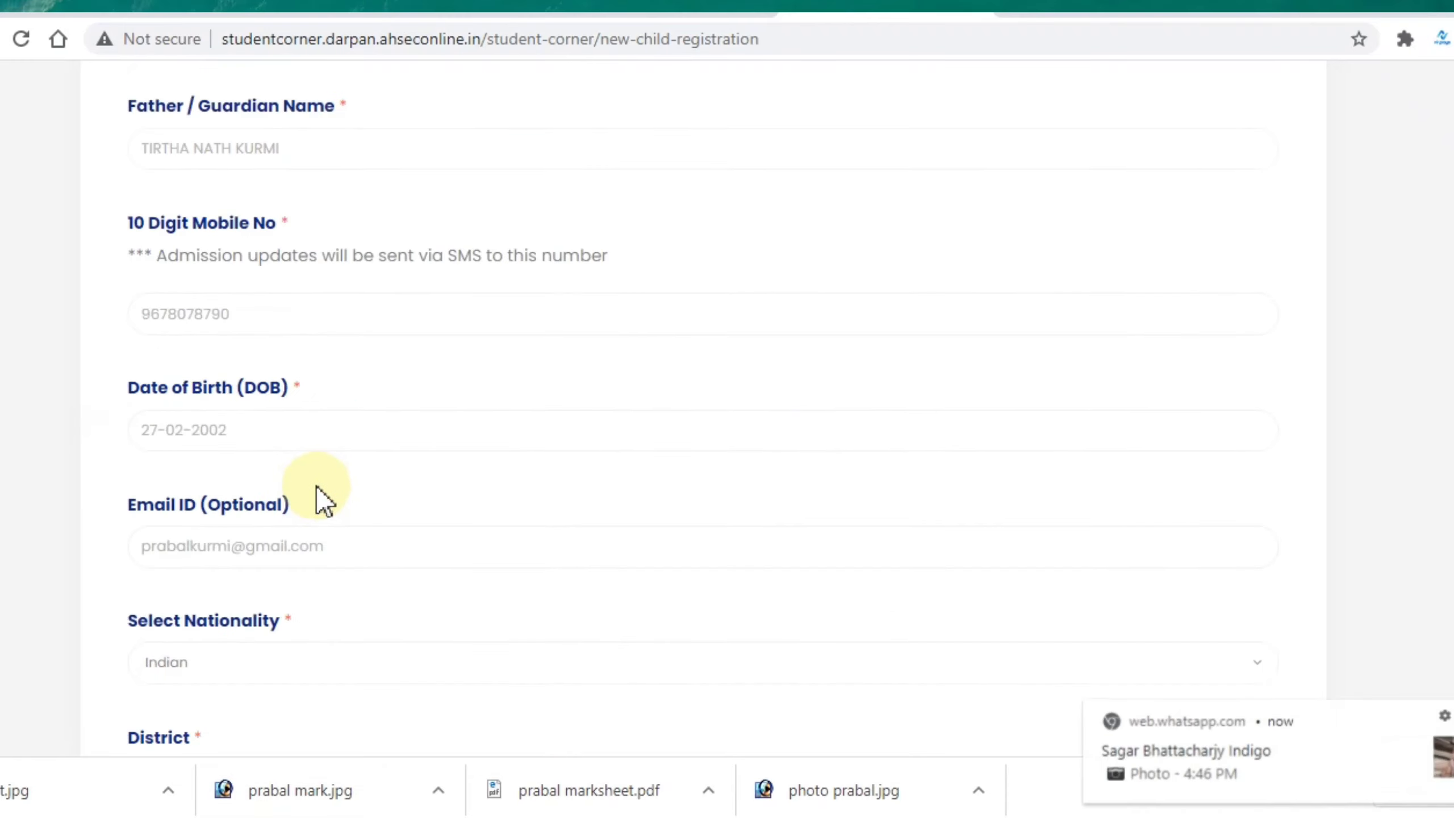
pyautogui.scroll(15, 316, 487)
pyautogui.scroll(-10, 309, 481)
pyautogui.scroll(10, 305, 472)
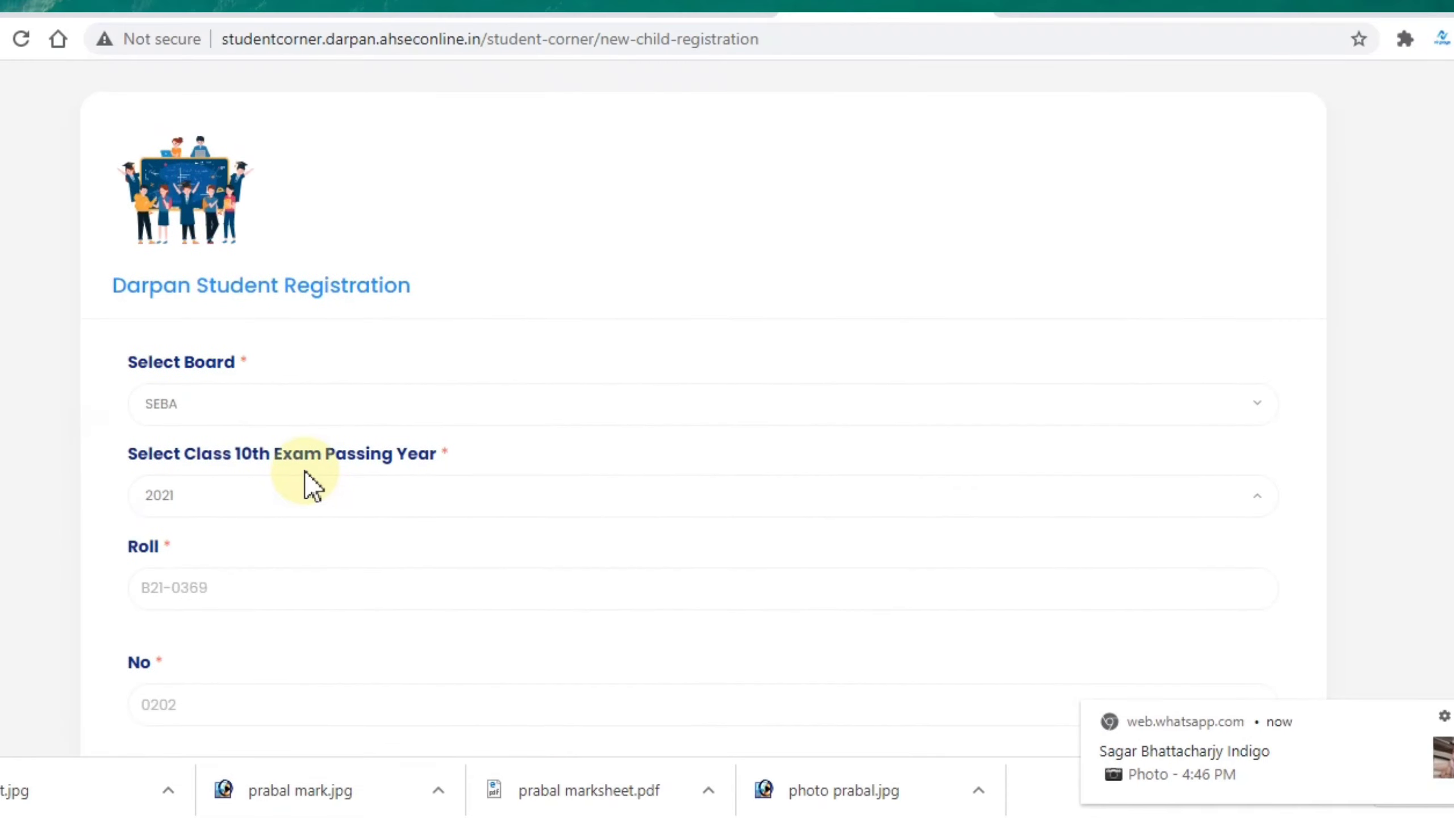
pyautogui.scroll(-20, 285, 442)
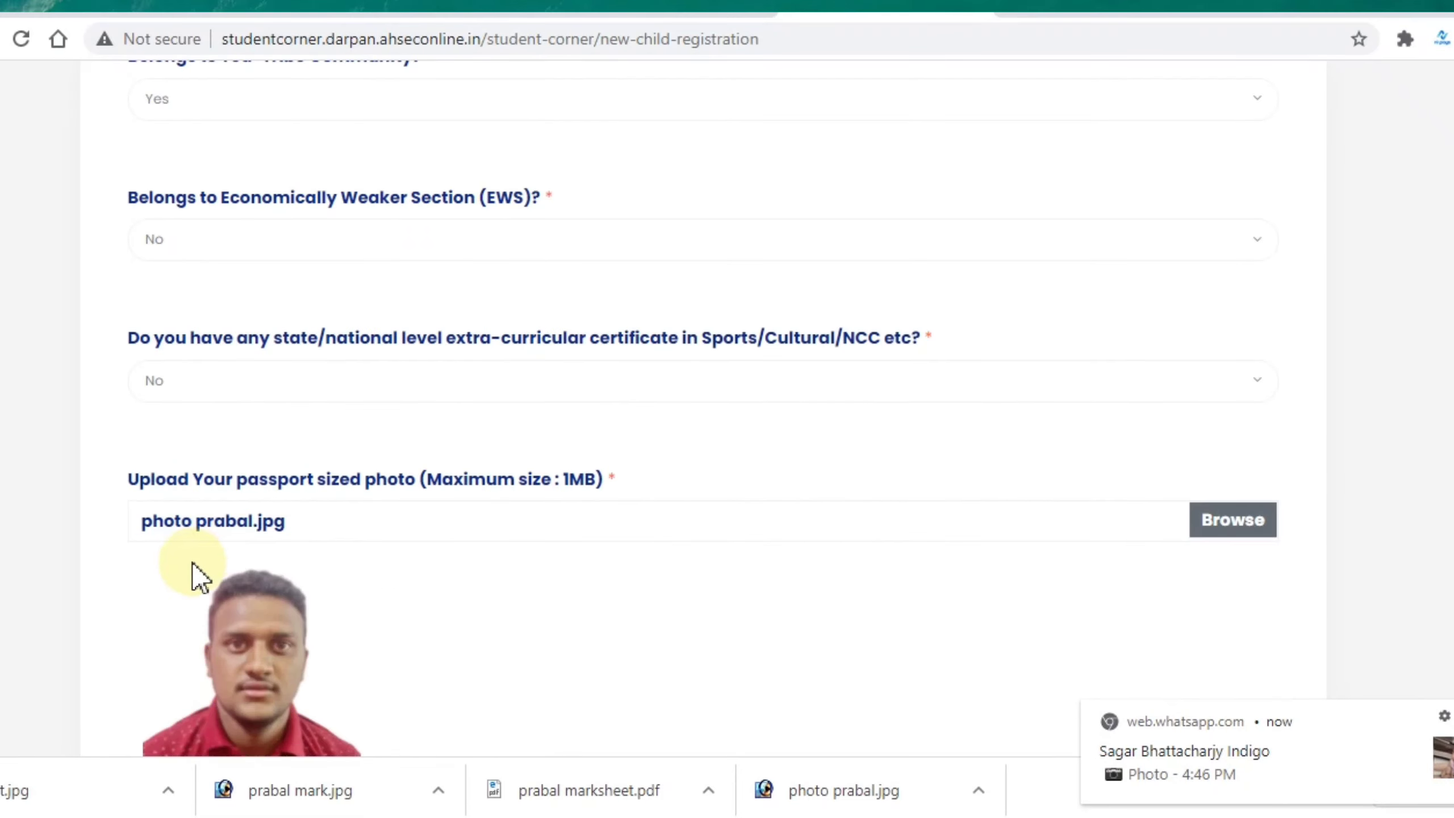
pyautogui.scroll(-5, 198, 578)
pyautogui.click(158, 655)
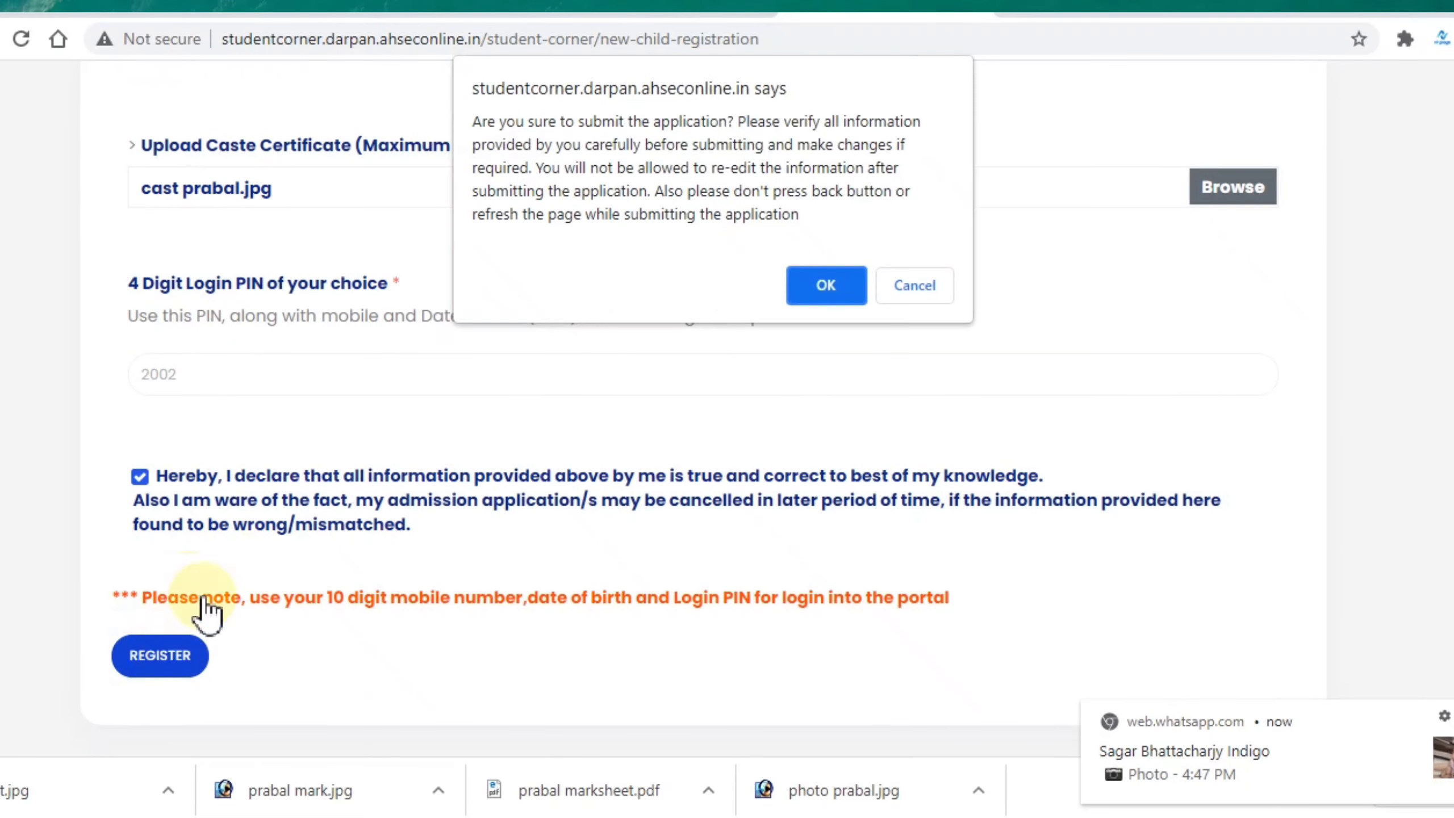
# Confirm the submission with OK; the dashboard shows 0 applications and 2400 colleges.
pyautogui.click(810, 289)
pyautogui.scroll(15, 814, 311)
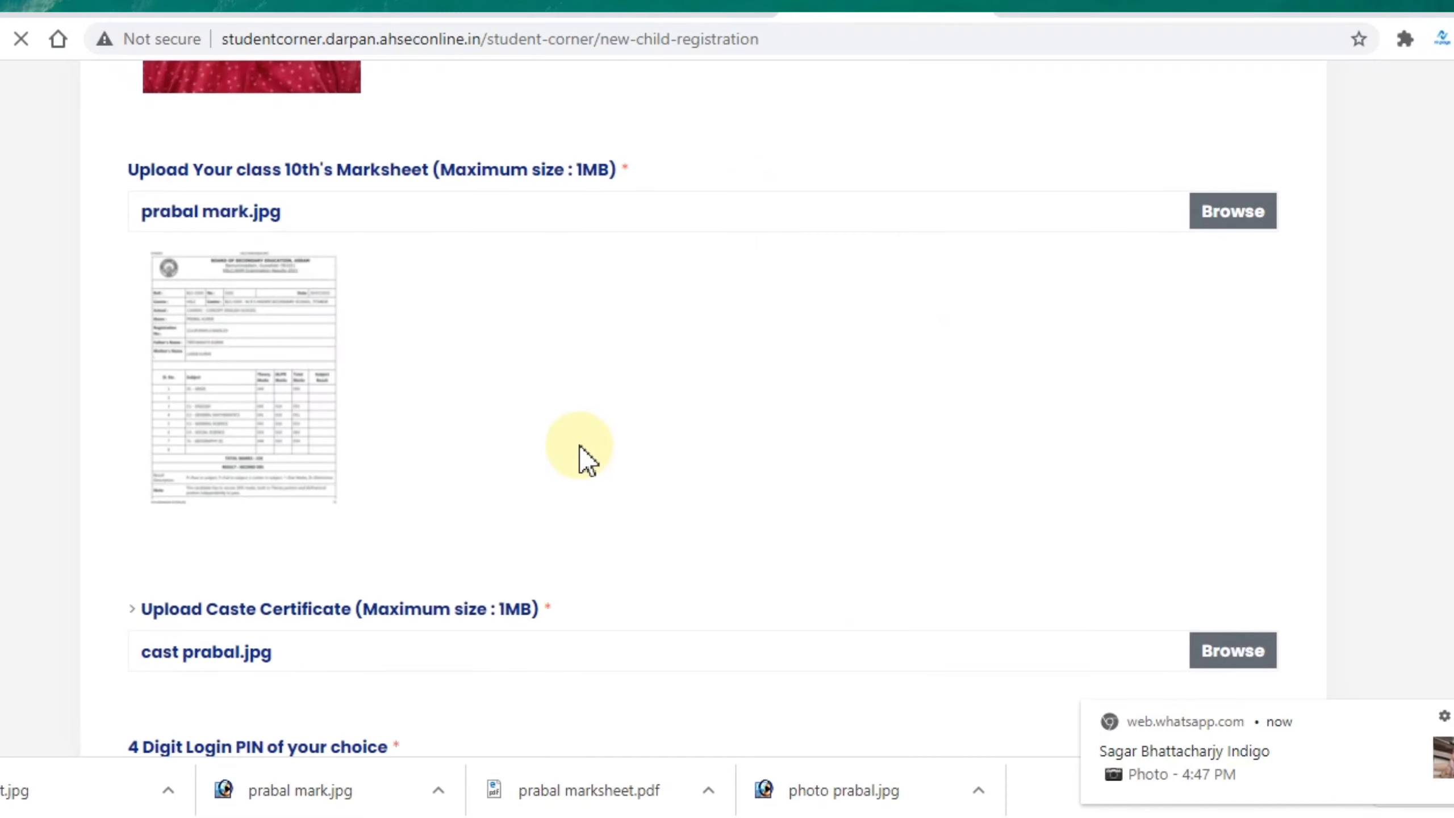
pyautogui.scroll(20, 526, 436)
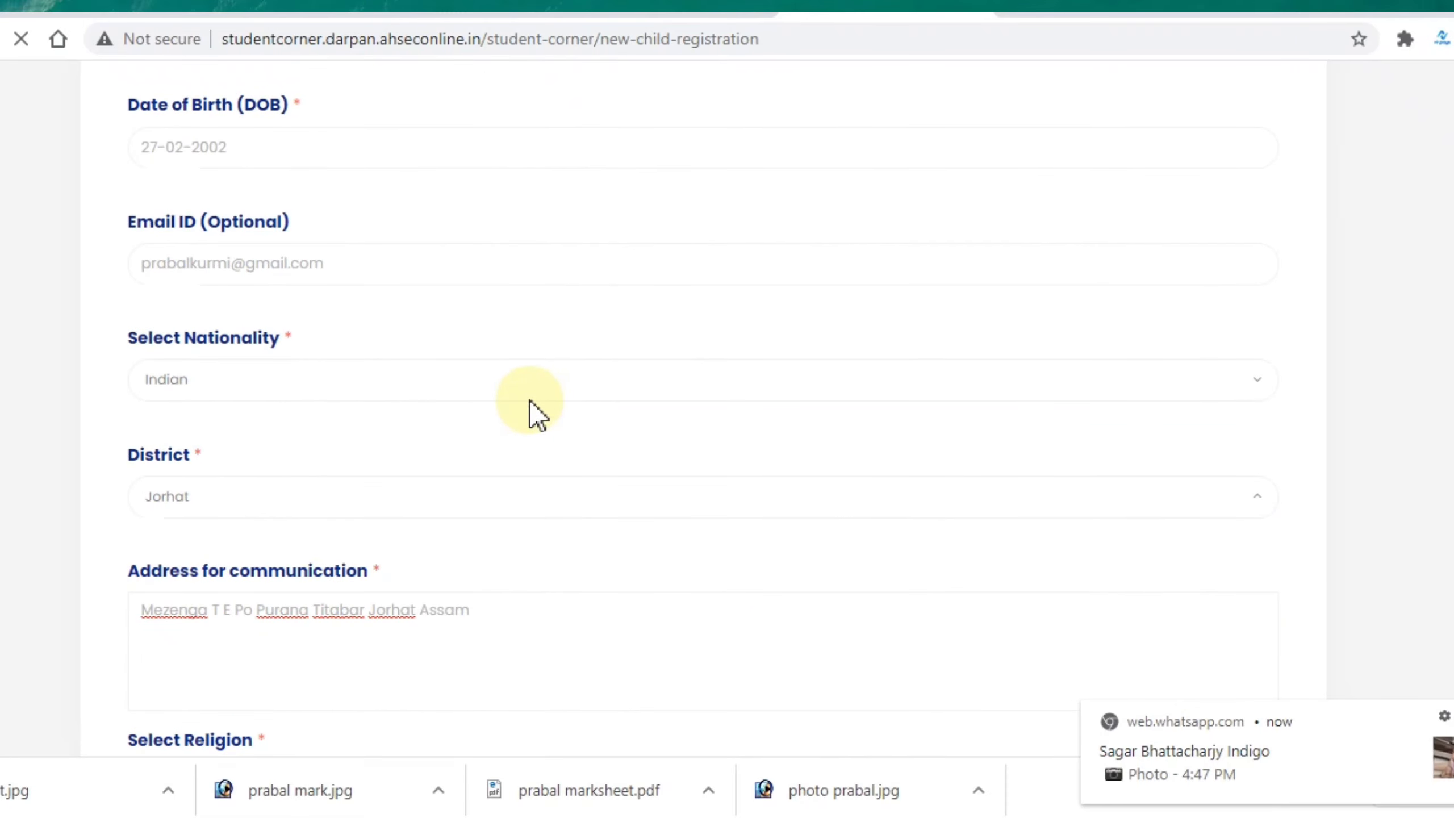
pyautogui.scroll(15, 530, 402)
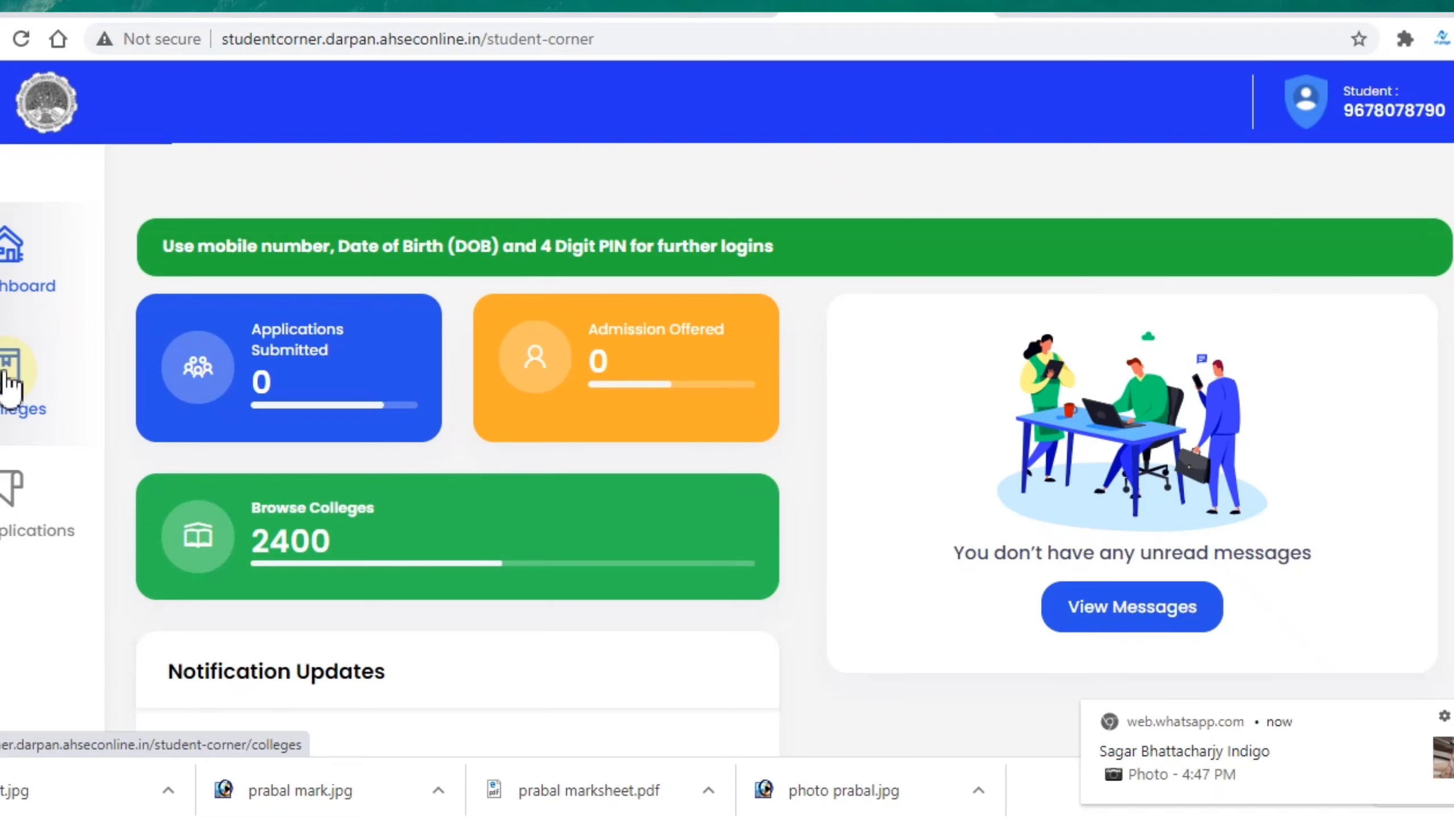
pyautogui.scroll(-5, 389, 380)
pyautogui.scroll(5, 396, 513)
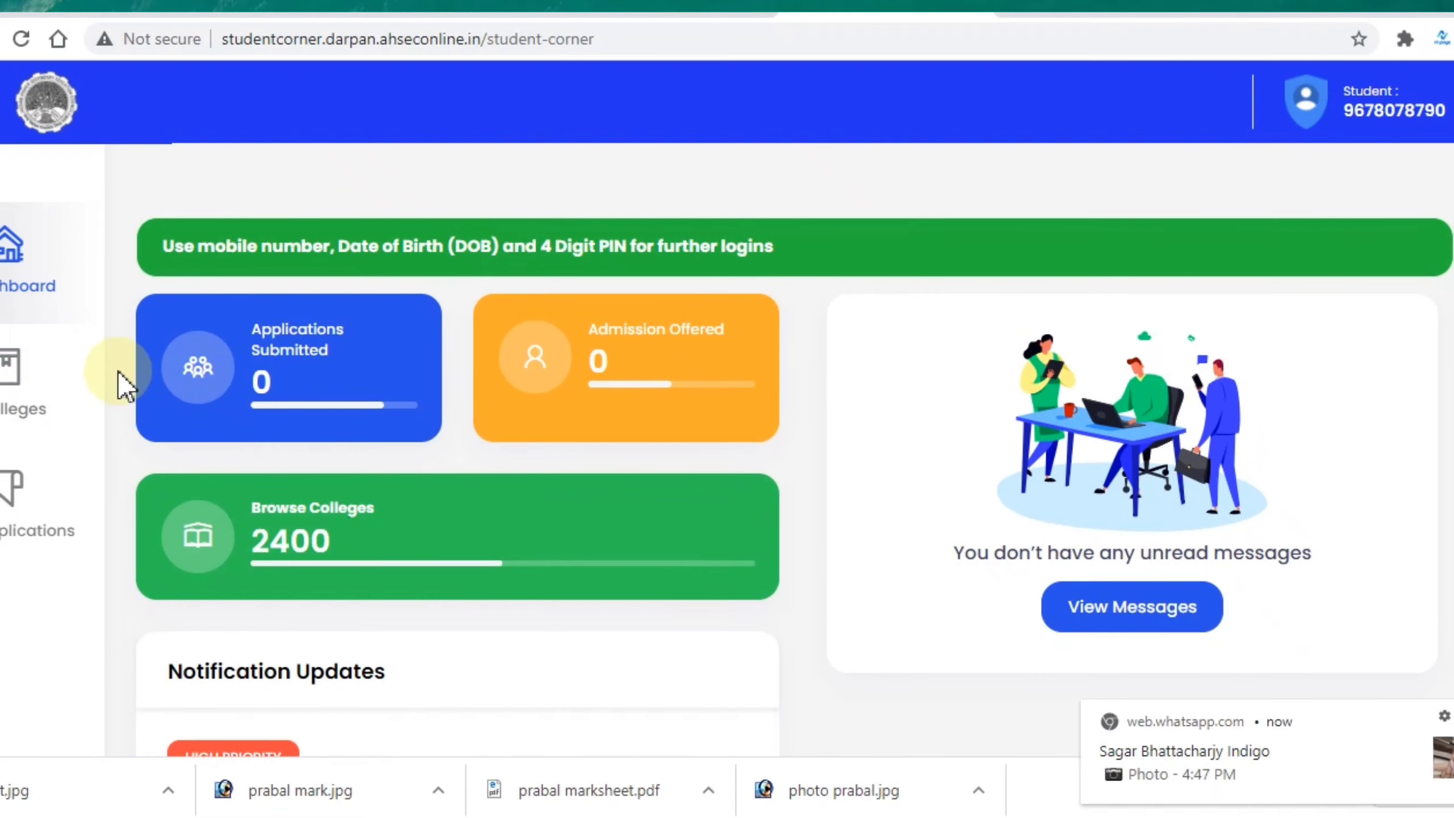
# Open the Colleges list and run a first search for 'nn'.
pyautogui.click(22, 366)
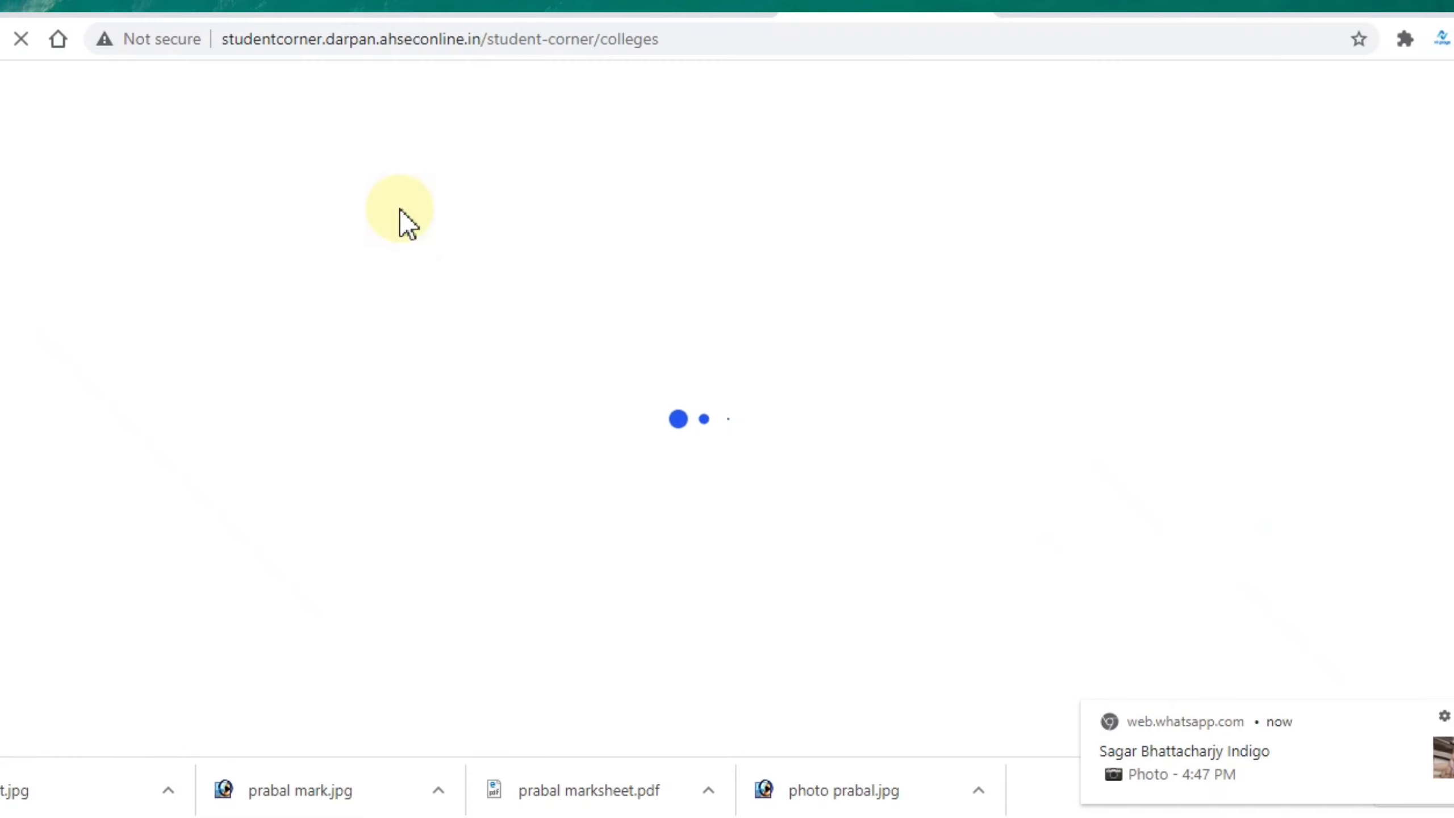
pyautogui.scroll(-9, 540, 473)
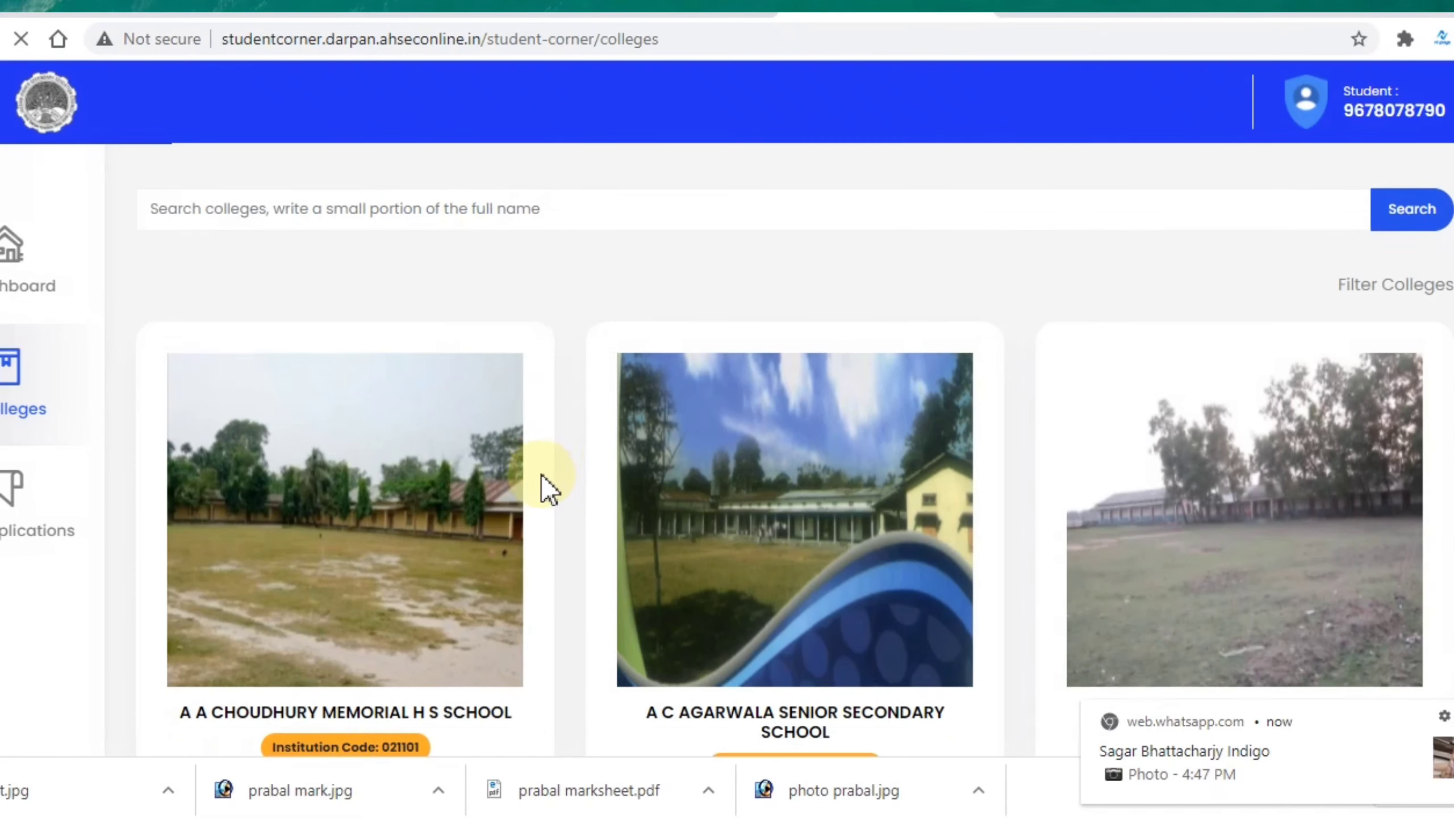
pyautogui.scroll(-15, 681, 444)
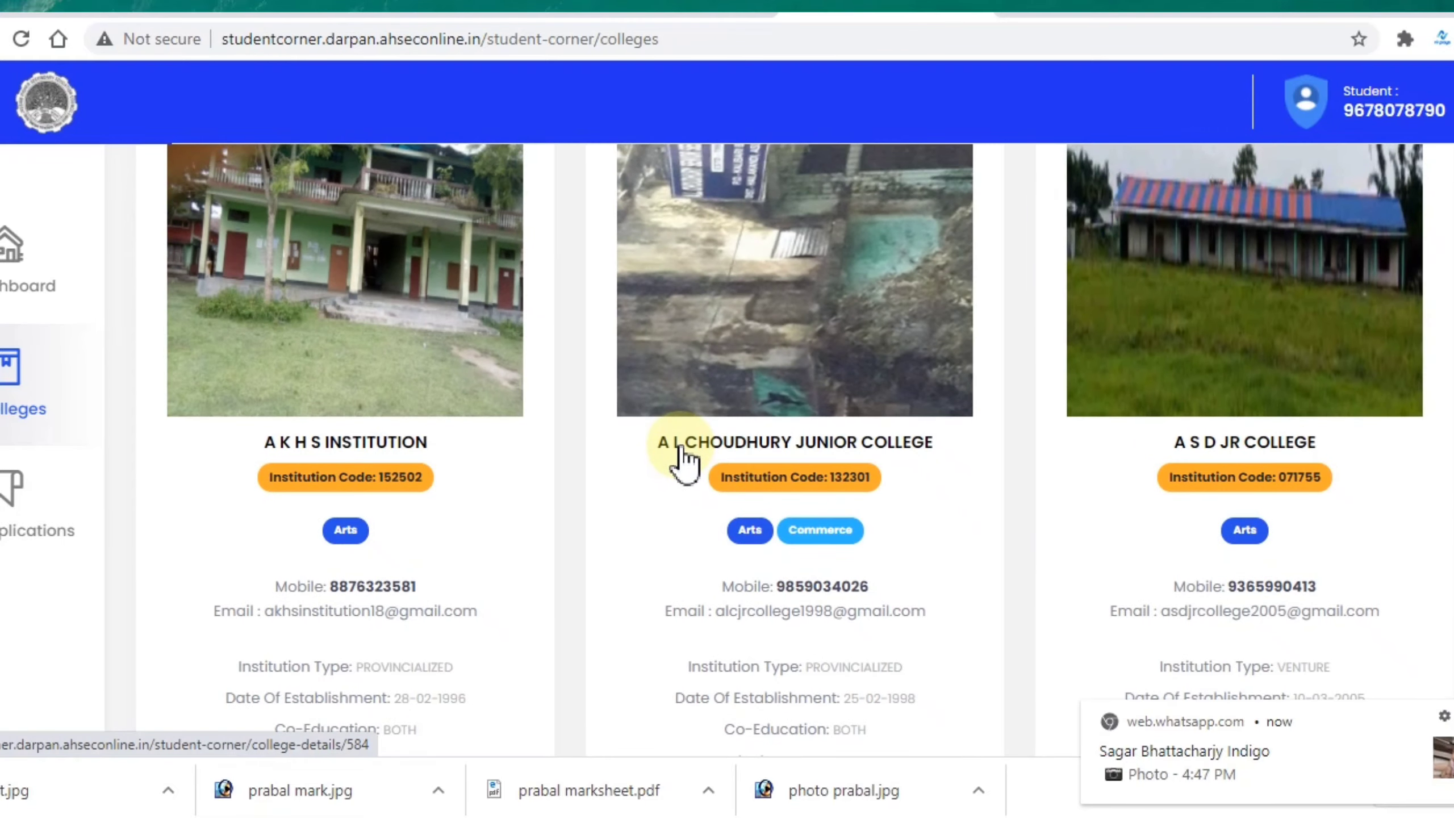
pyautogui.scroll(-8, 680, 453)
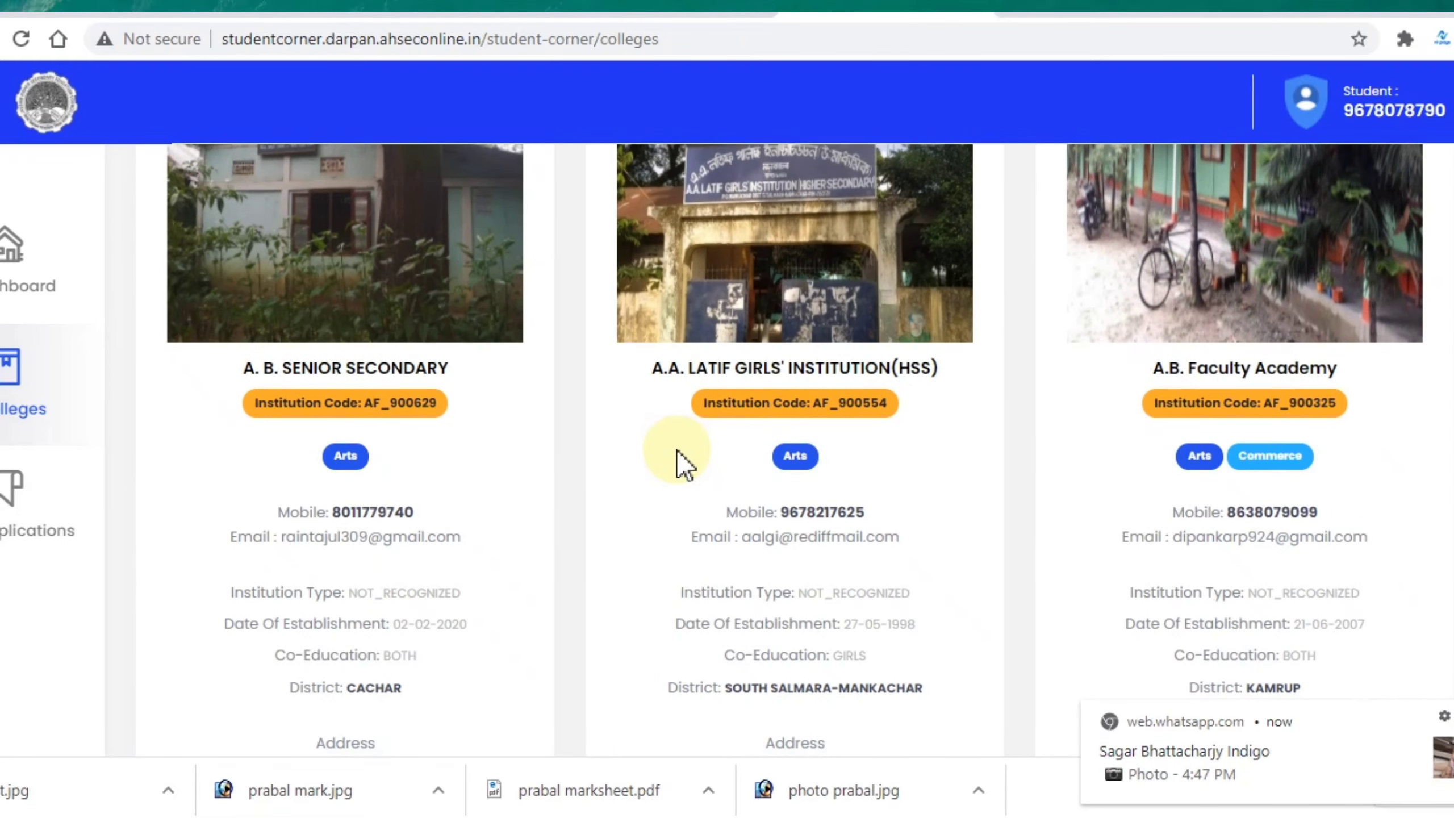
pyautogui.scroll(20, 658, 435)
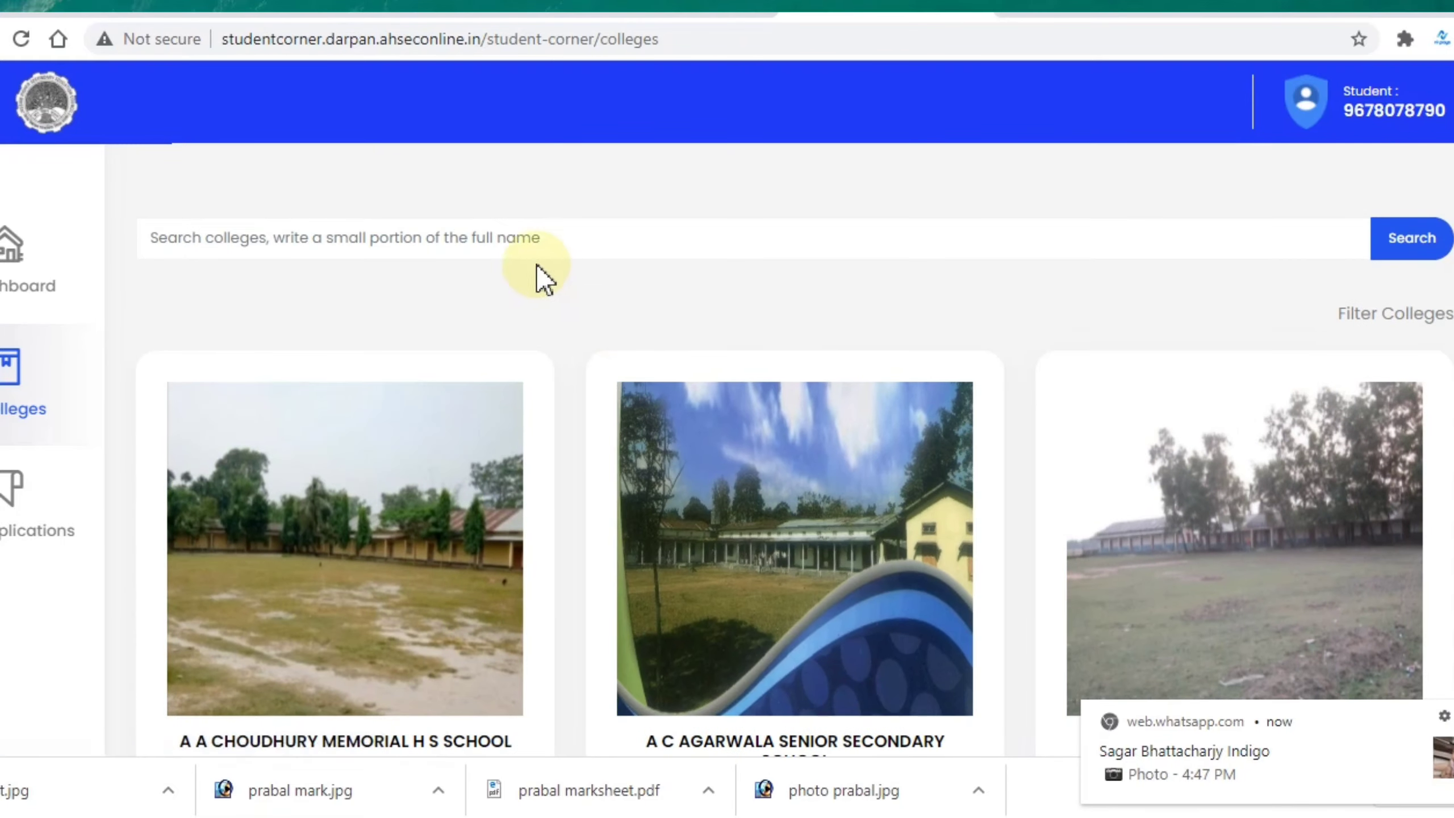
pyautogui.click(531, 246)
pyautogui.write('nnsaikia')
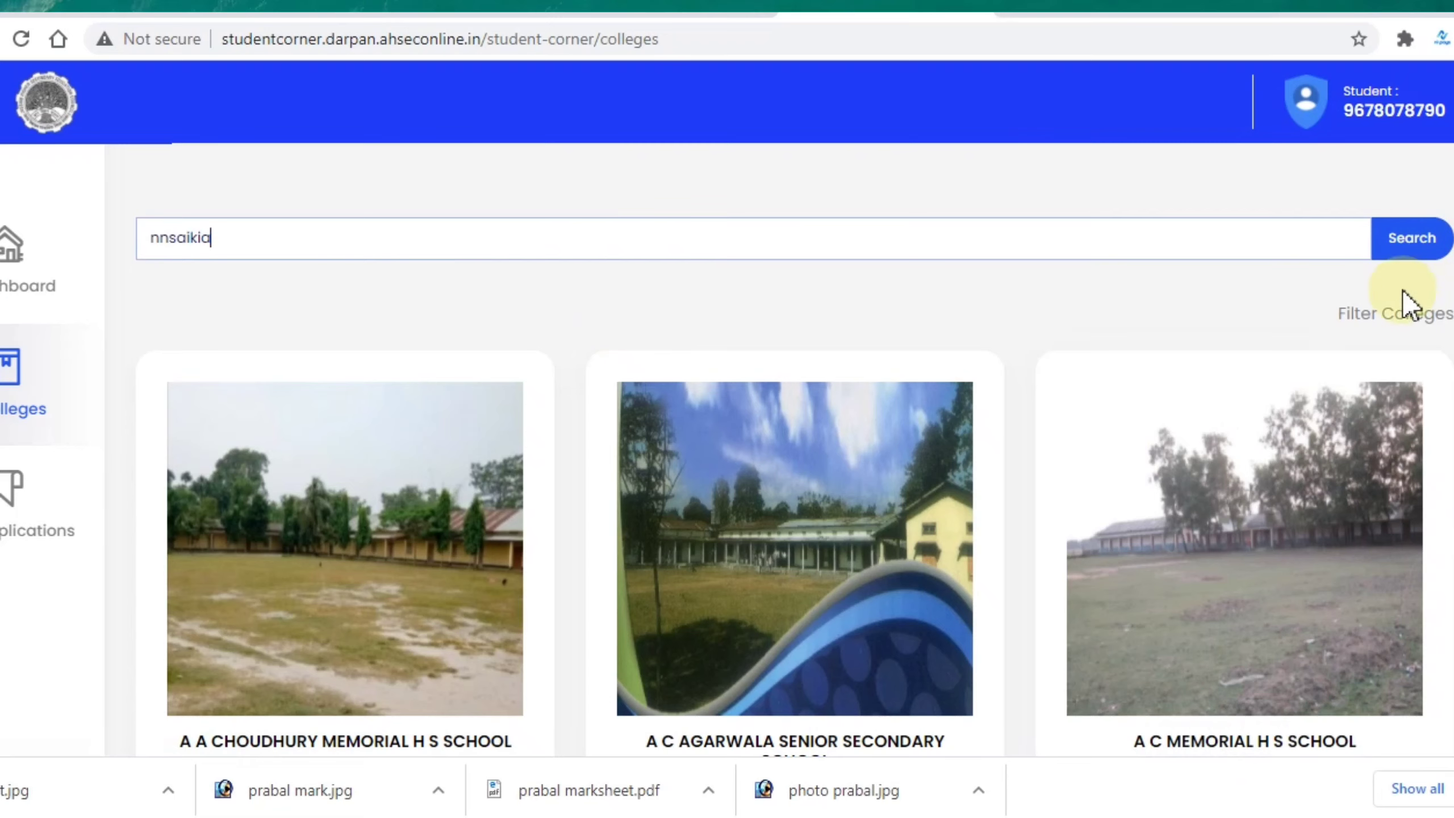
pyautogui.click(1408, 253)
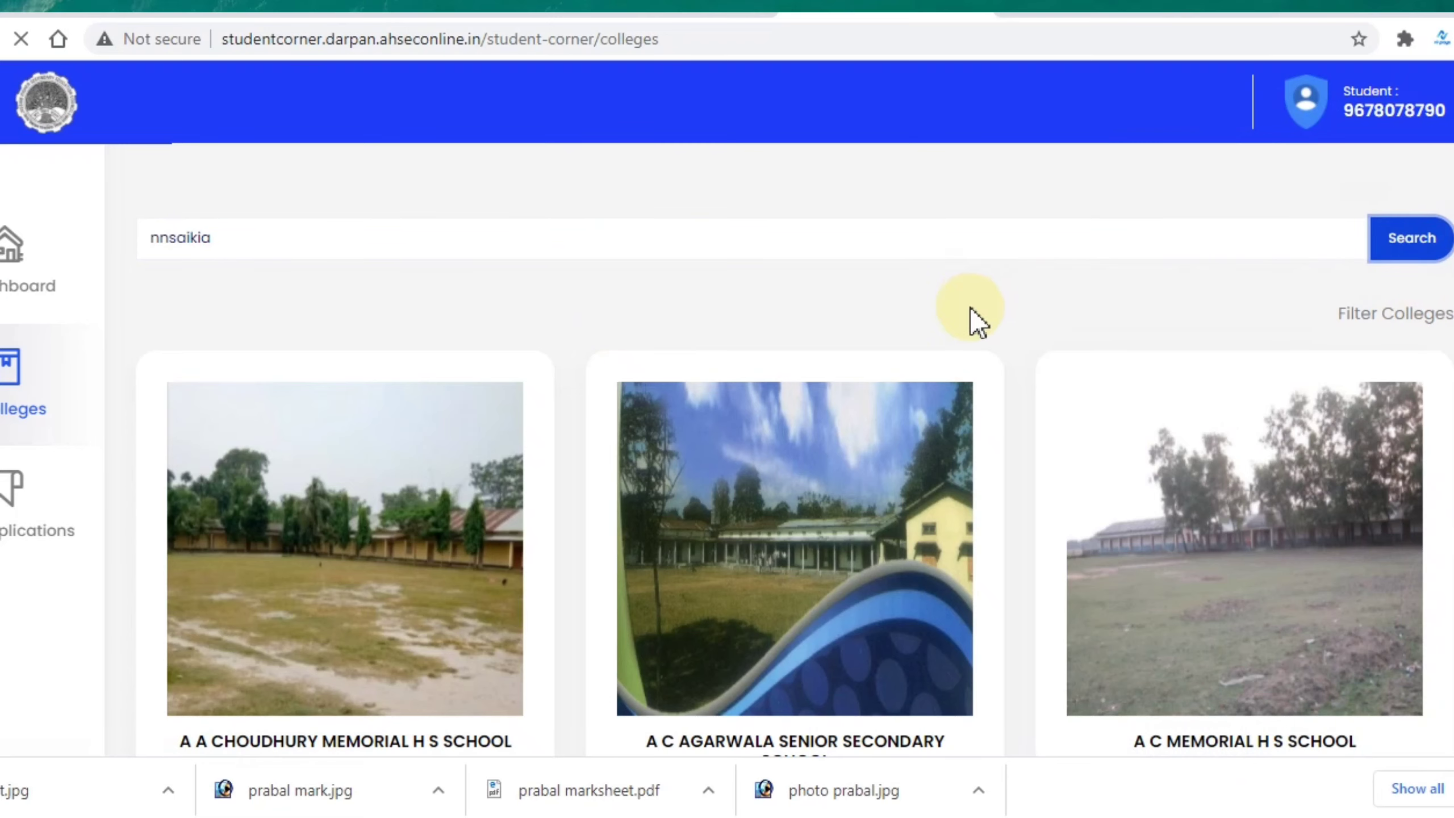
pyautogui.scroll(-3, 692, 332)
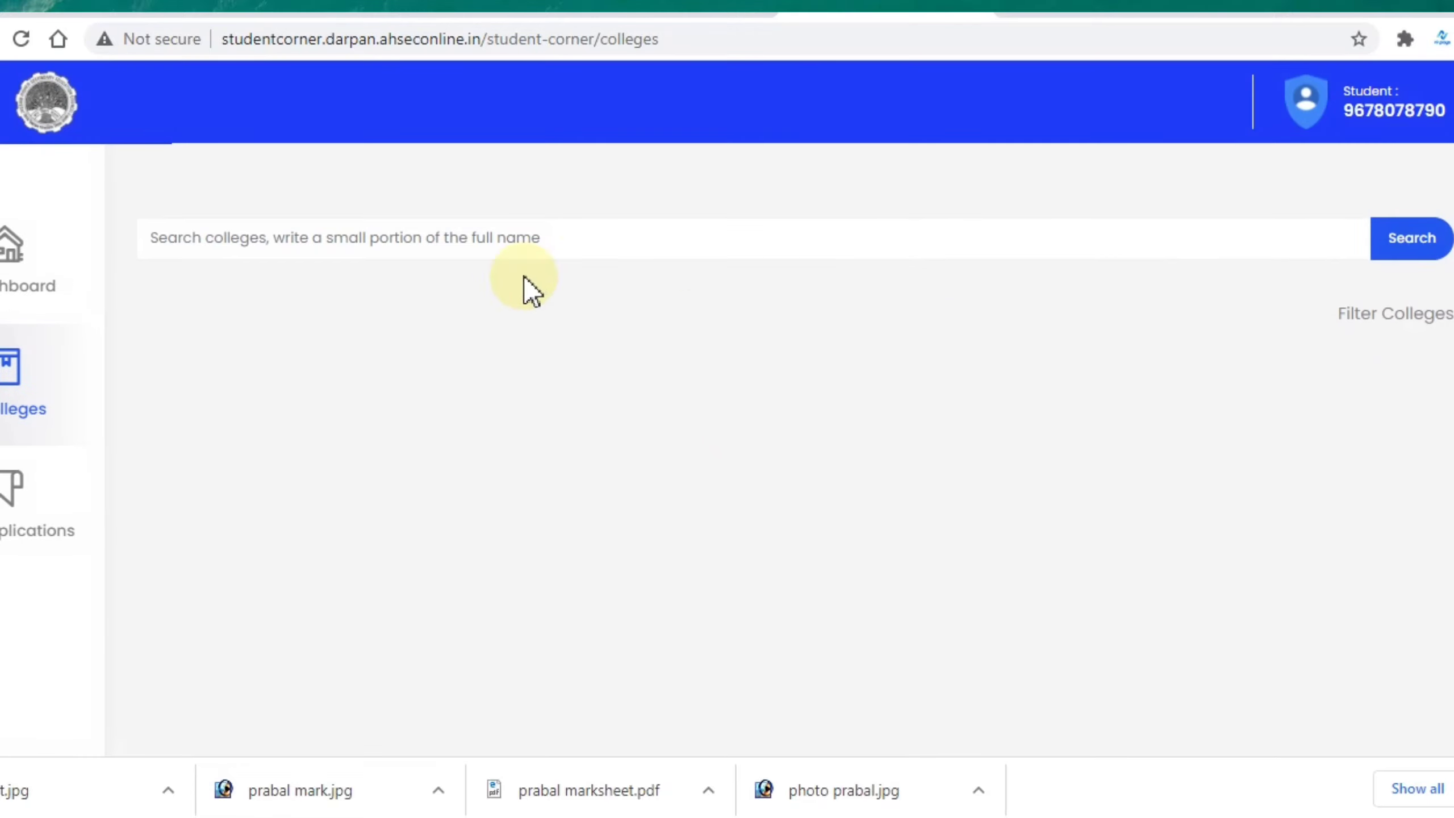
# Search for 'n n saikia college' and open the N N SAIKIA COLLEGE card (code 142442).
pyautogui.click(507, 235)
pyautogui.write('n n saikia college')
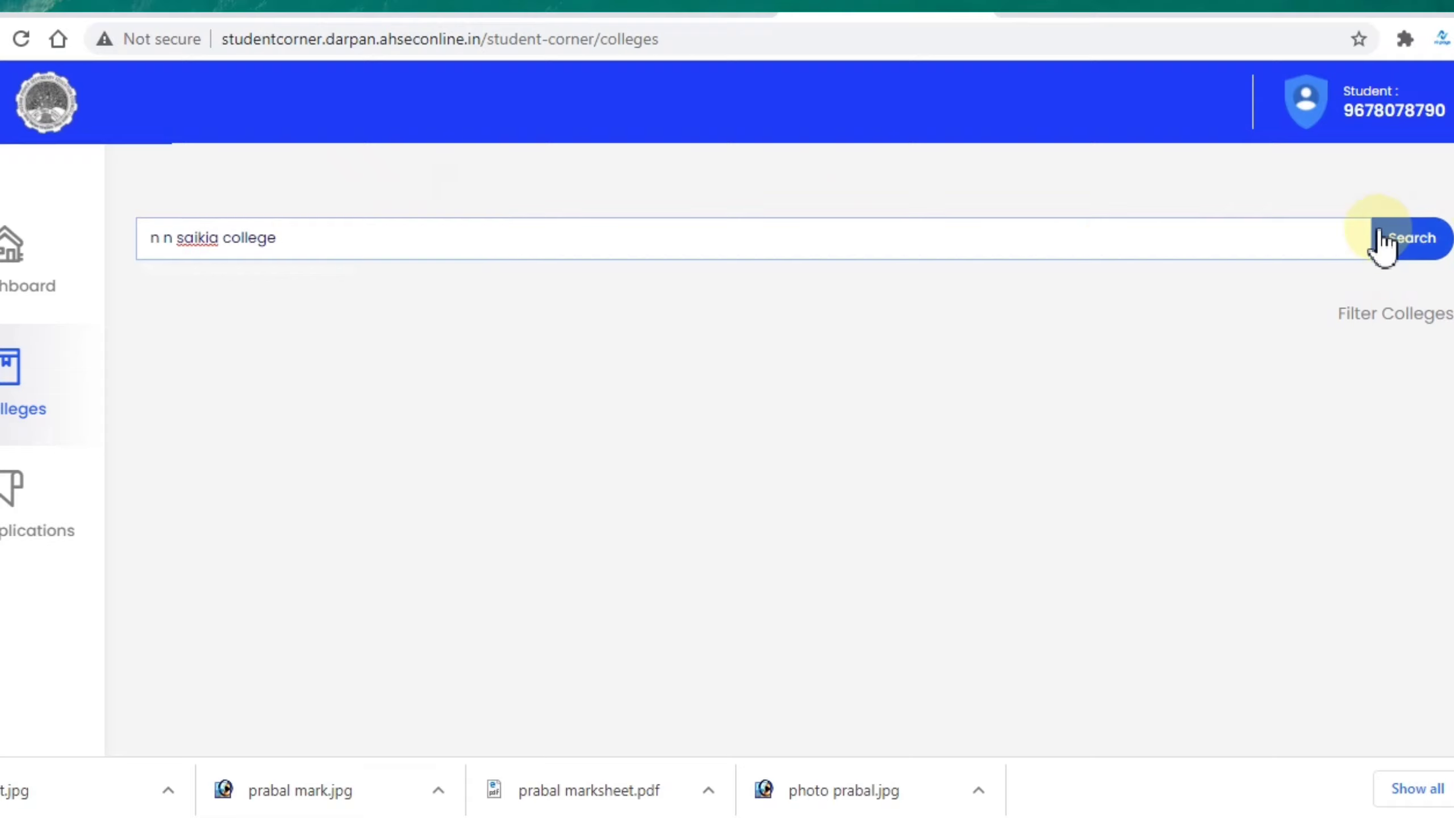
pyautogui.click(1387, 252)
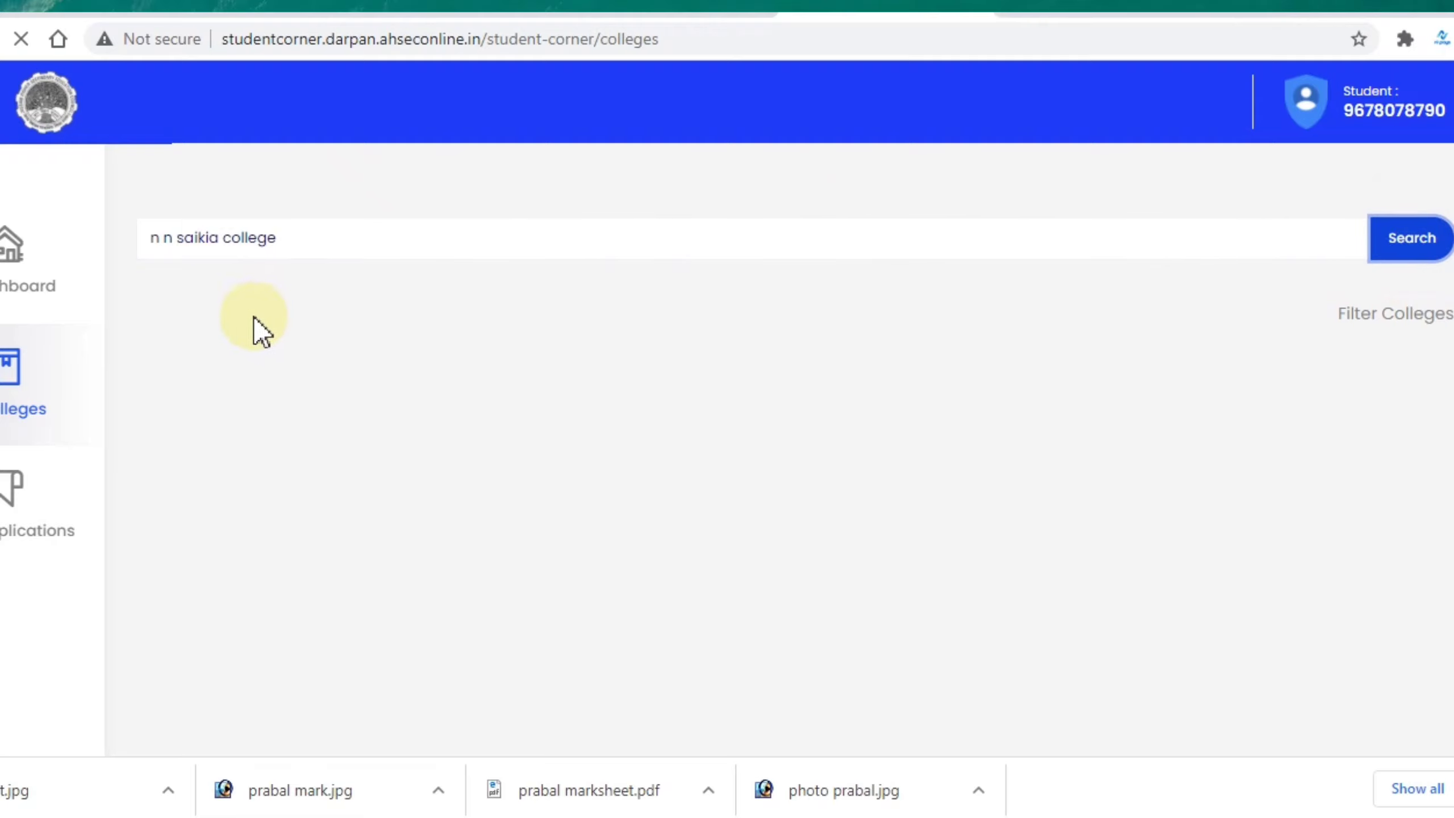
pyautogui.scroll(-2, 464, 507)
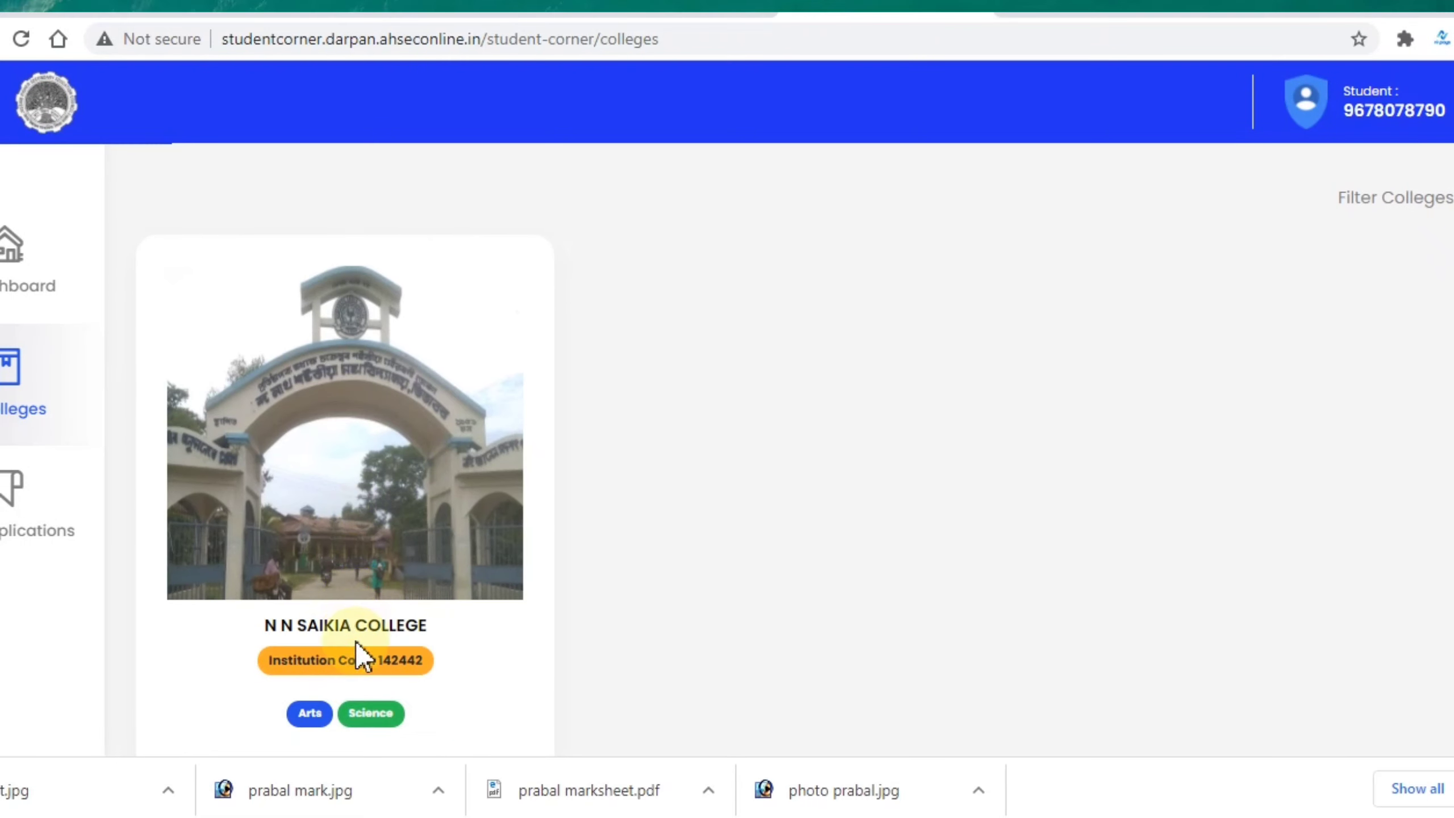
pyautogui.click(309, 713)
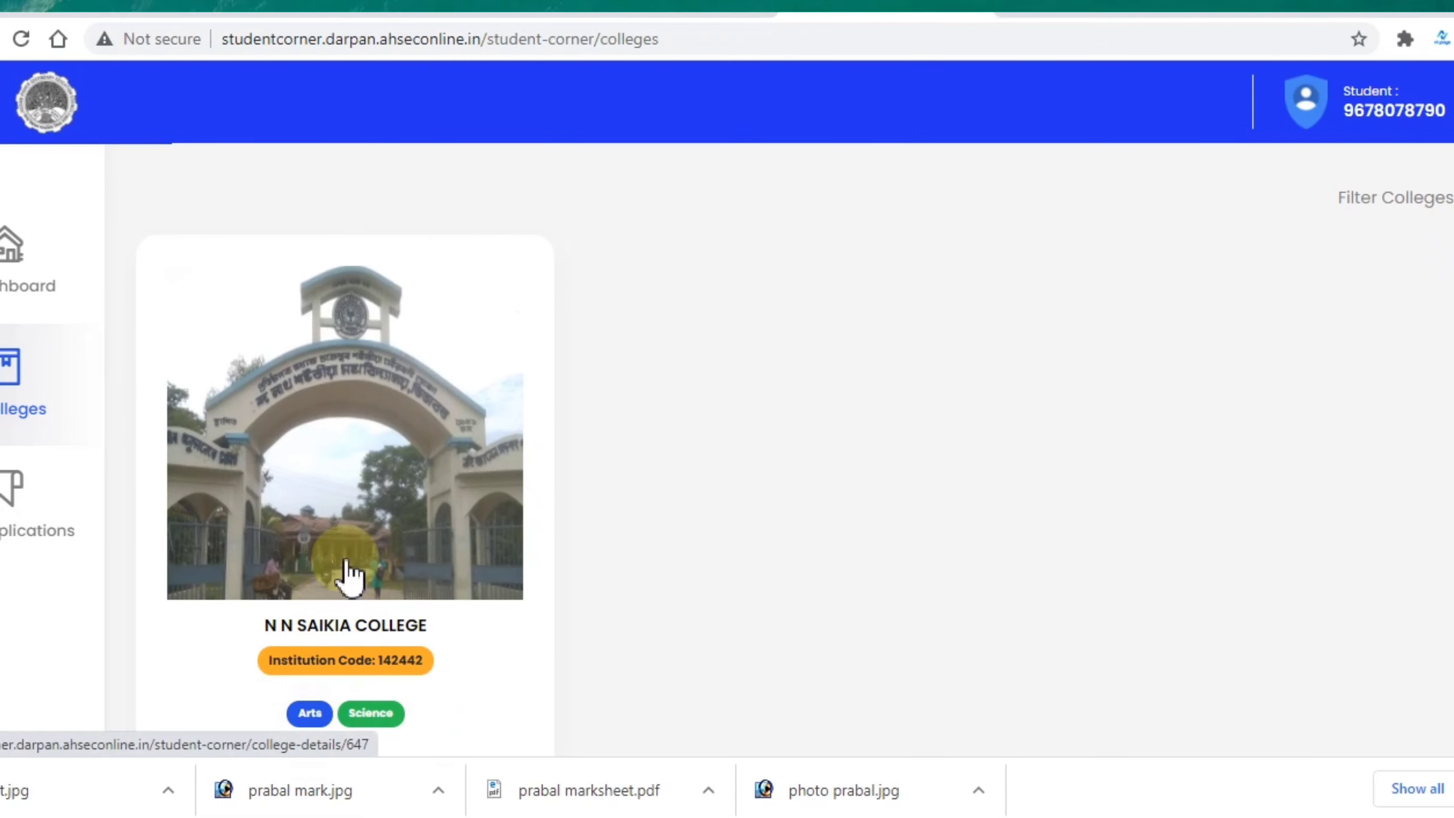